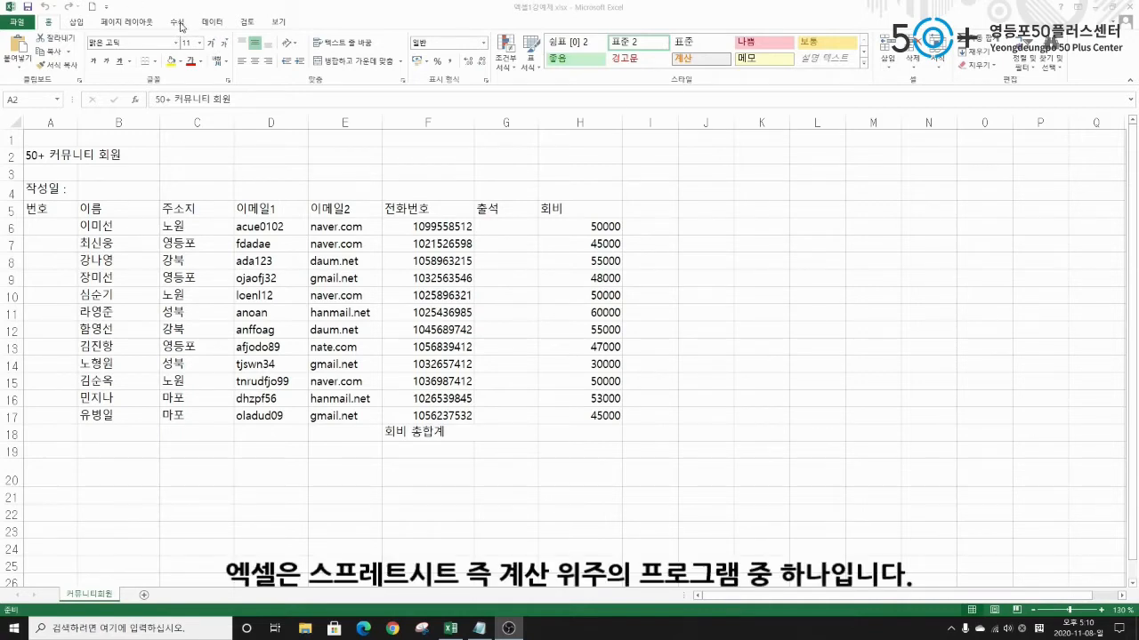
Look through the Formulas and Data ribbon tabs, then go back to Home.
{"action": "left_click", "coordinate": [179, 25]}
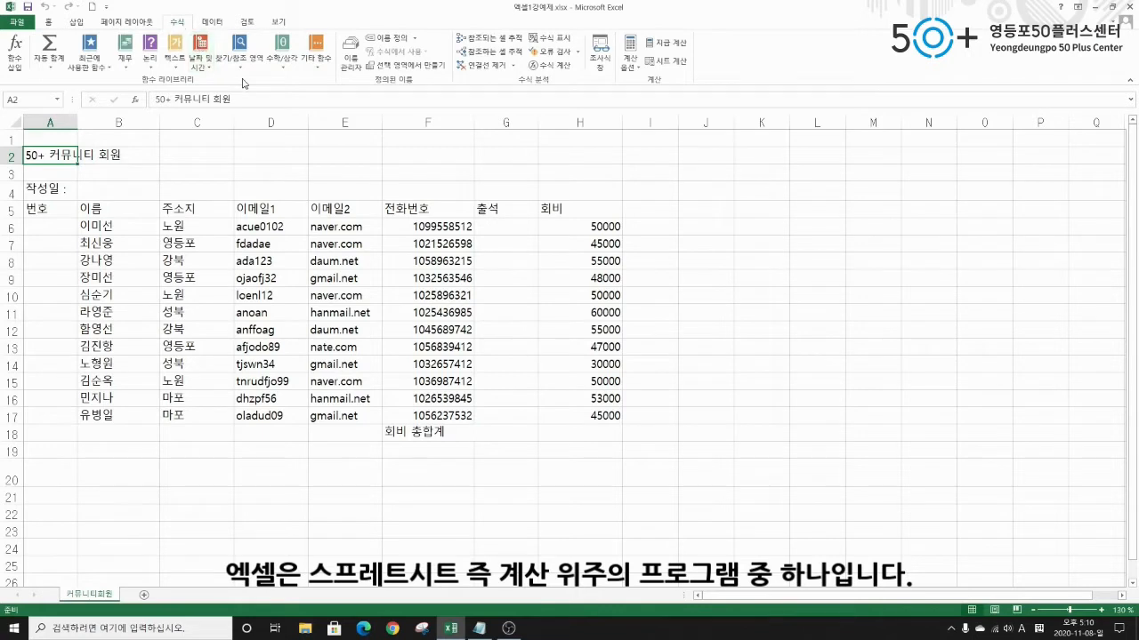
{"action": "left_click", "coordinate": [213, 24]}
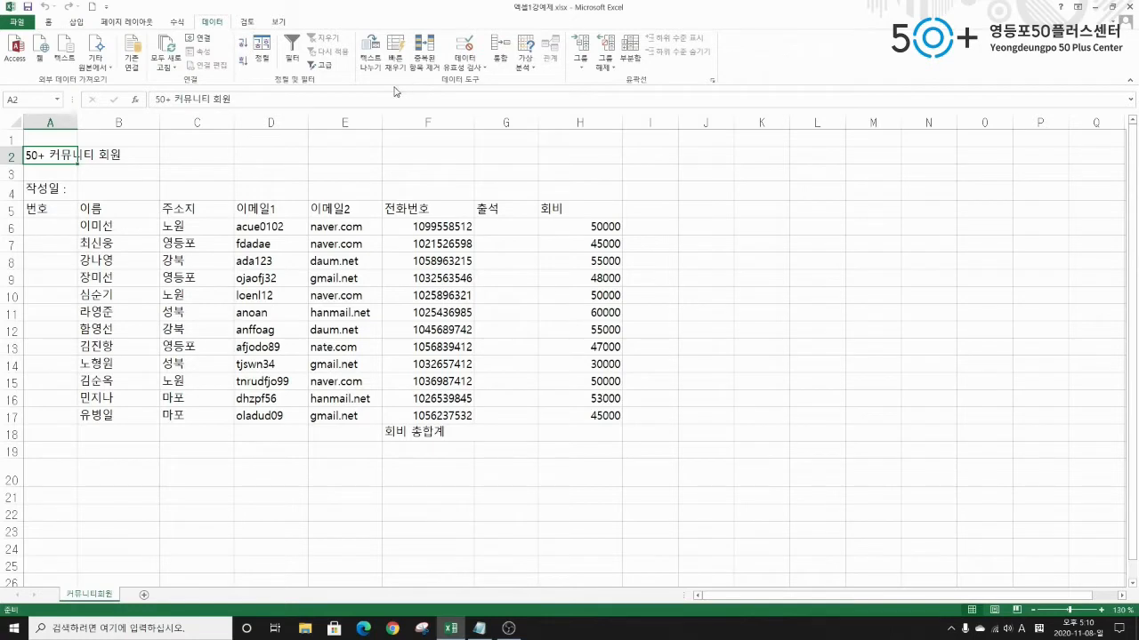
{"action": "left_click", "coordinate": [179, 22]}
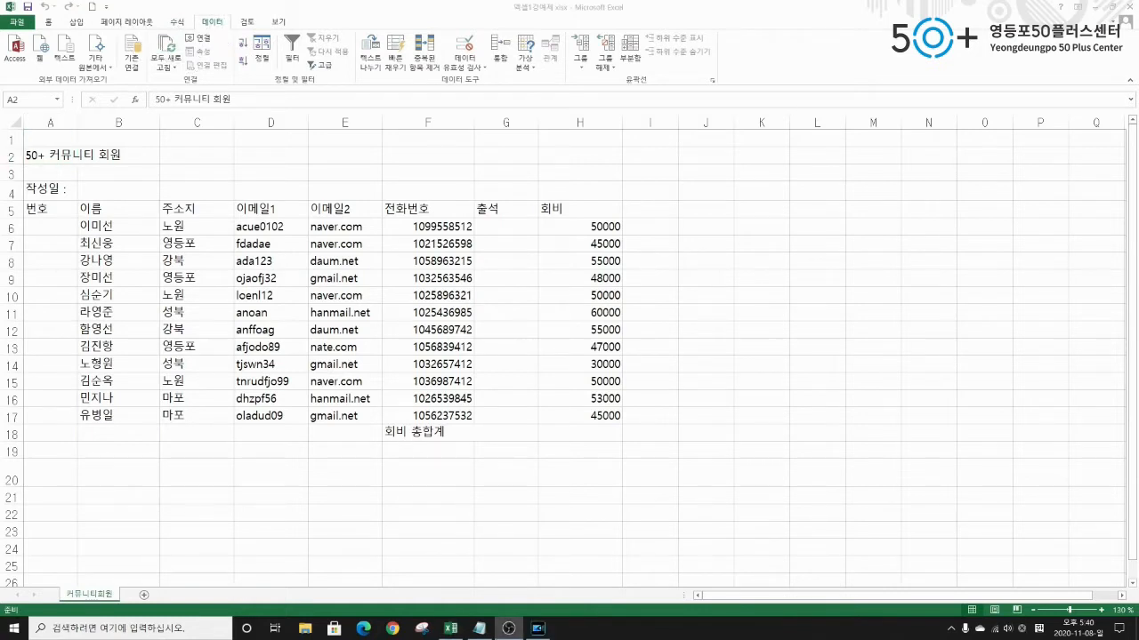
{"action": "left_click", "coordinate": [50, 26]}
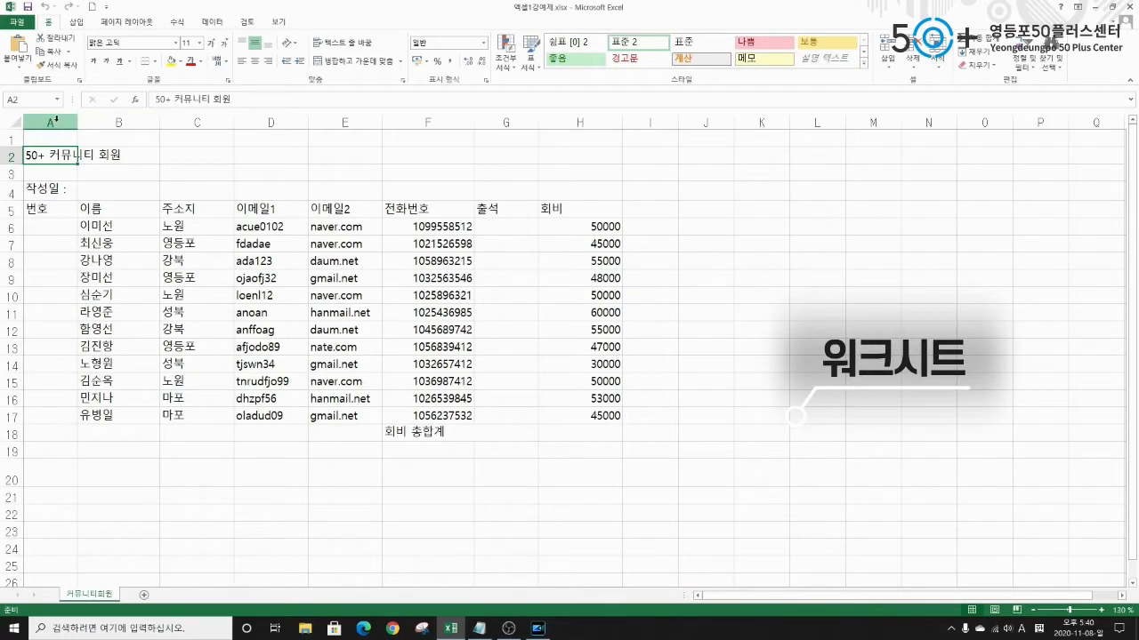
Select columns A through E, then rows 1 through 4 of the member sheet.
{"action": "left_click", "coordinate": [55, 121]}
{"action": "left_click", "coordinate": [118, 122]}
{"action": "left_click", "coordinate": [197, 122]}
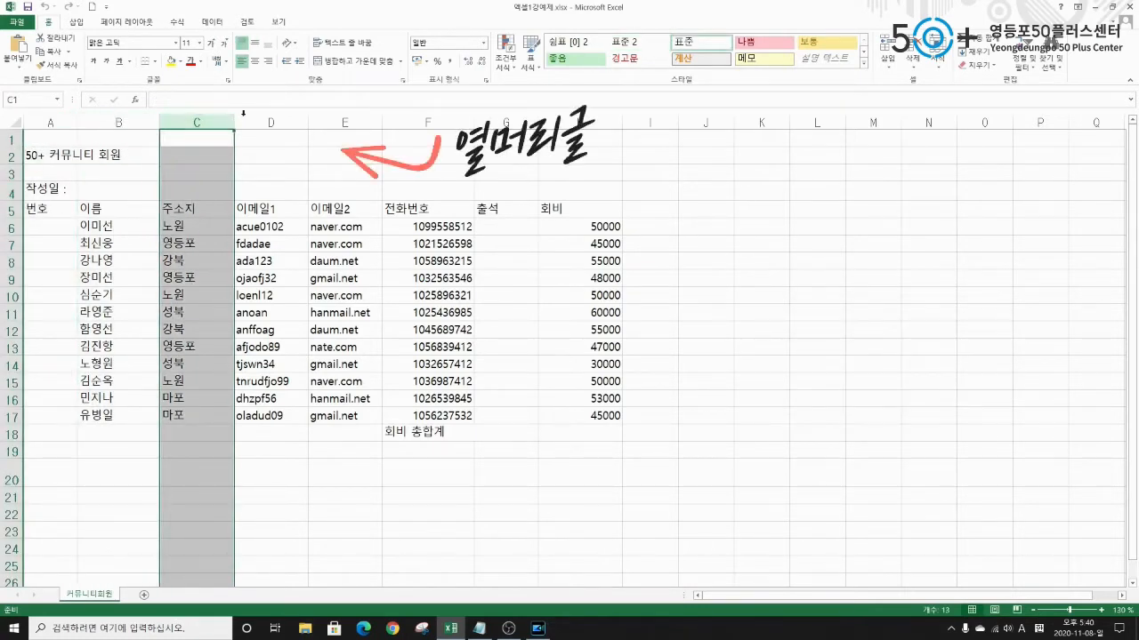
{"action": "left_click", "coordinate": [271, 121]}
{"action": "left_click", "coordinate": [345, 122]}
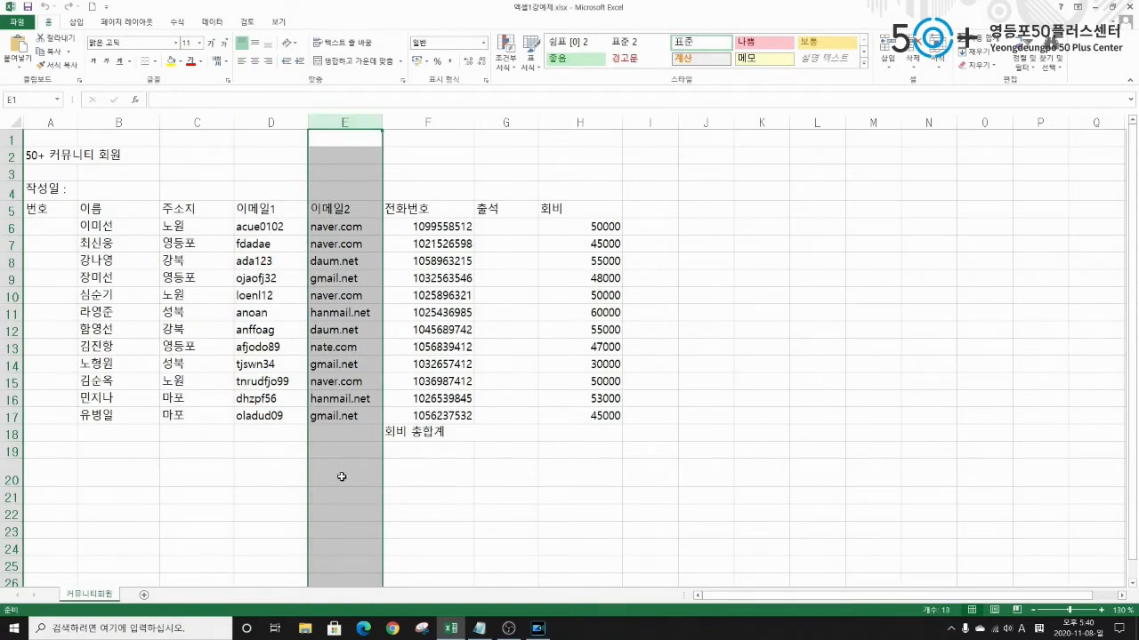
{"action": "left_click", "coordinate": [9, 139]}
{"action": "left_click", "coordinate": [9, 155]}
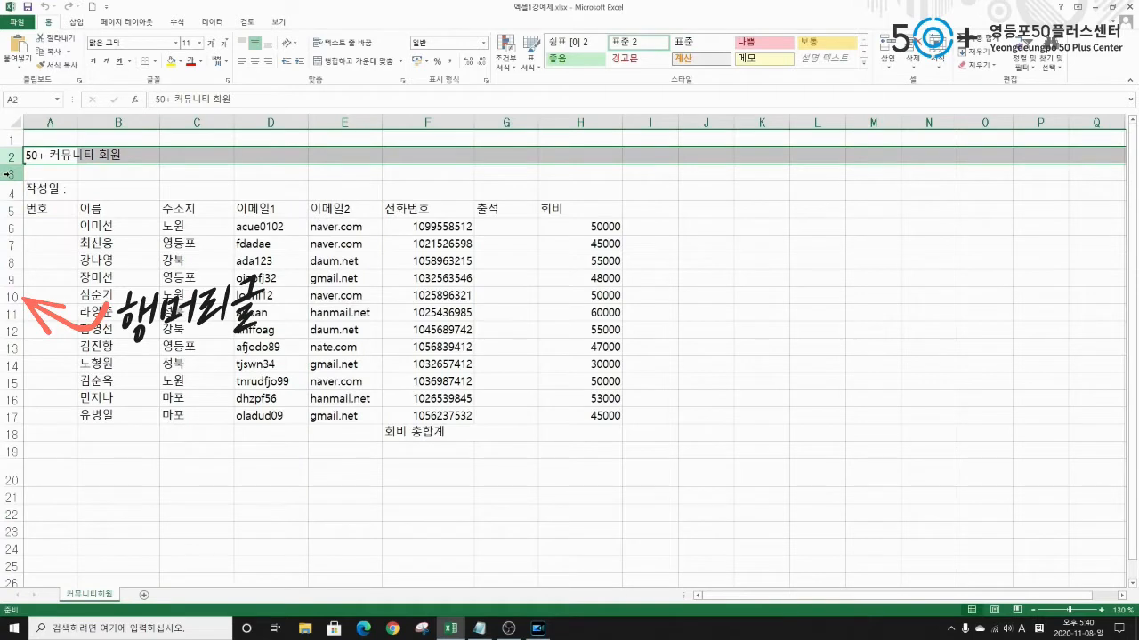
{"action": "left_click", "coordinate": [10, 174]}
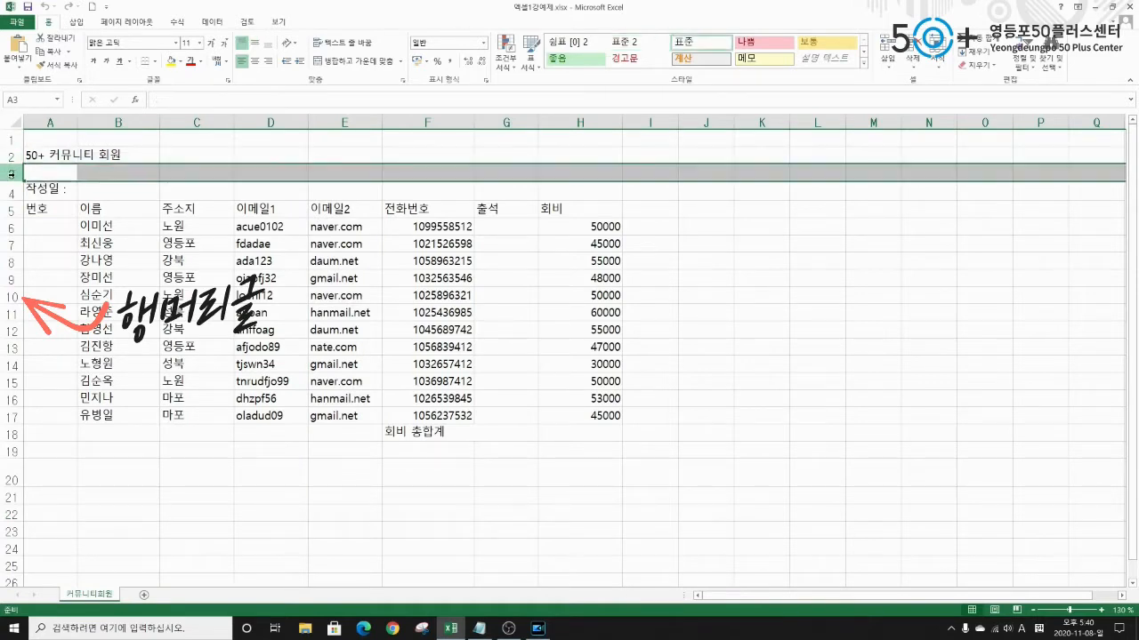
{"action": "left_click", "coordinate": [9, 191]}
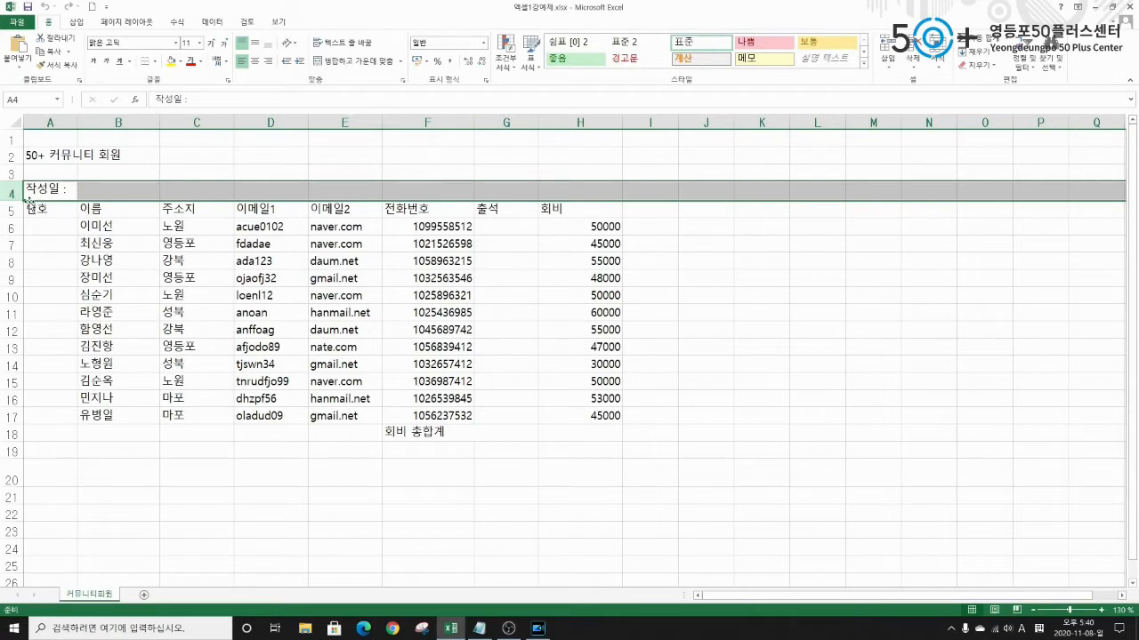
Select column D, then cells E4, F4, F3, E3, D4, D3 and C3.
{"action": "left_click", "coordinate": [287, 123]}
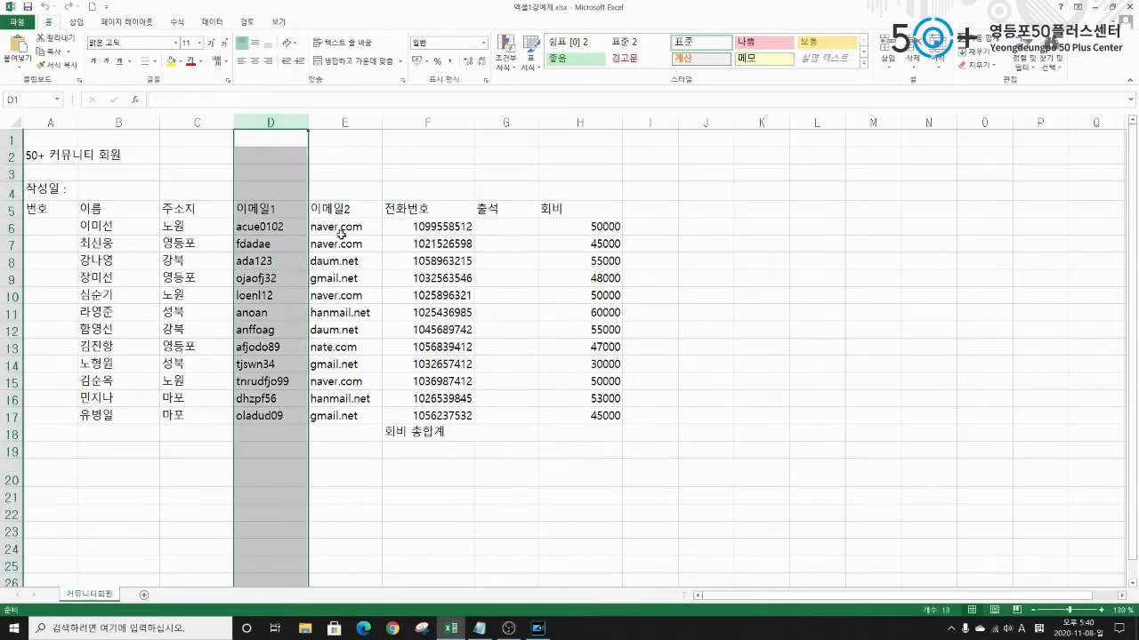
{"action": "left_click", "coordinate": [363, 190]}
{"action": "left_click", "coordinate": [422, 189]}
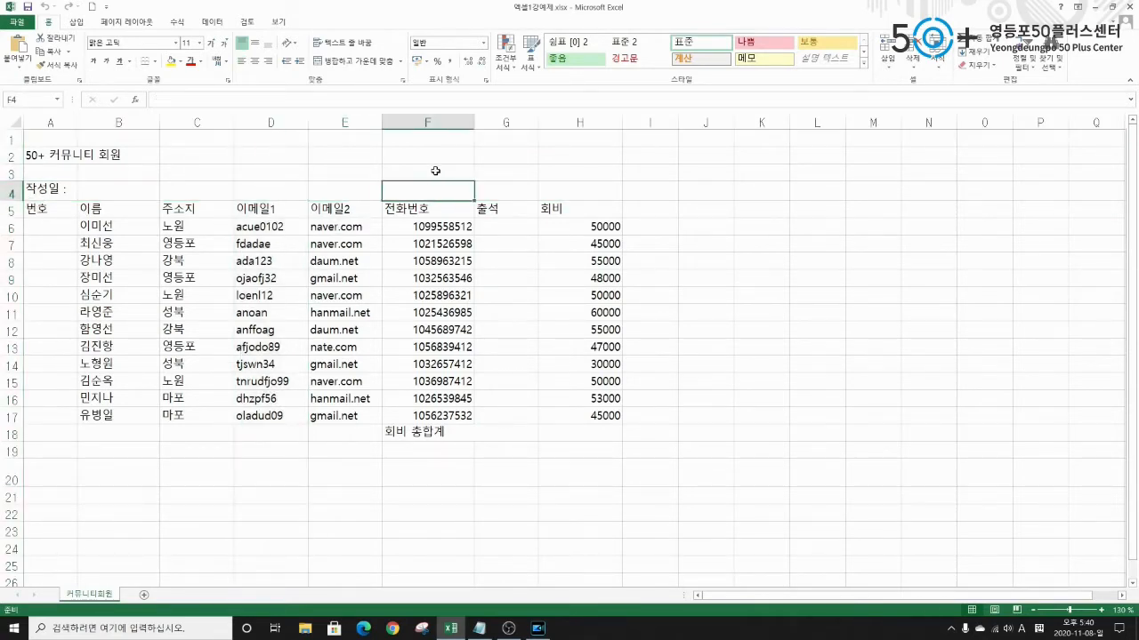
{"action": "left_click", "coordinate": [432, 172]}
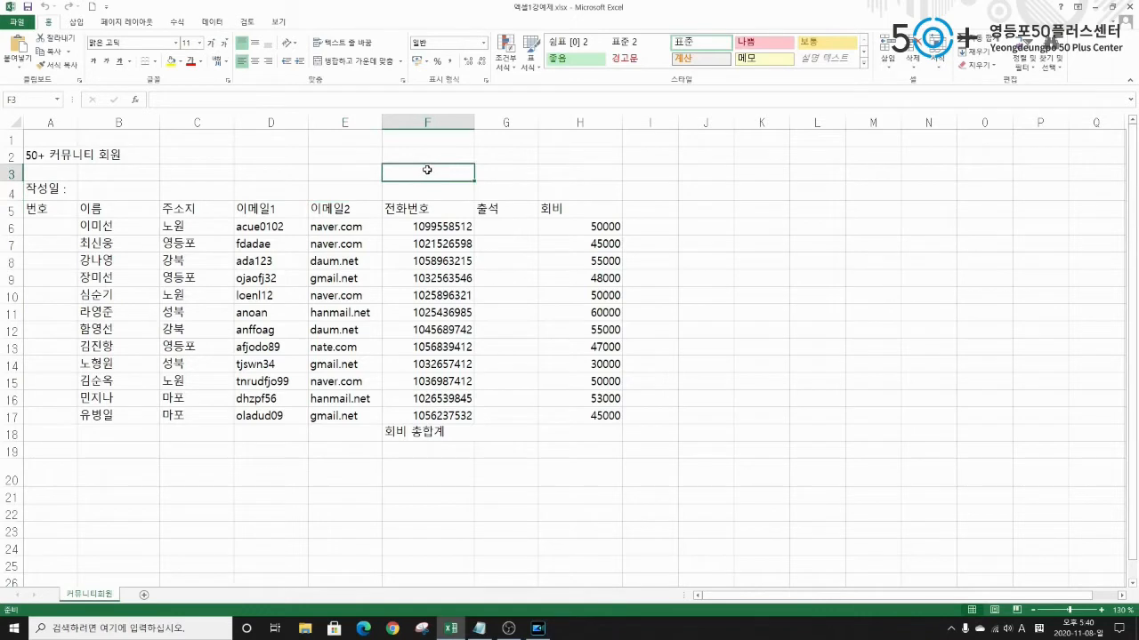
{"action": "left_click", "coordinate": [338, 178]}
{"action": "left_click", "coordinate": [256, 188]}
{"action": "left_click", "coordinate": [249, 172]}
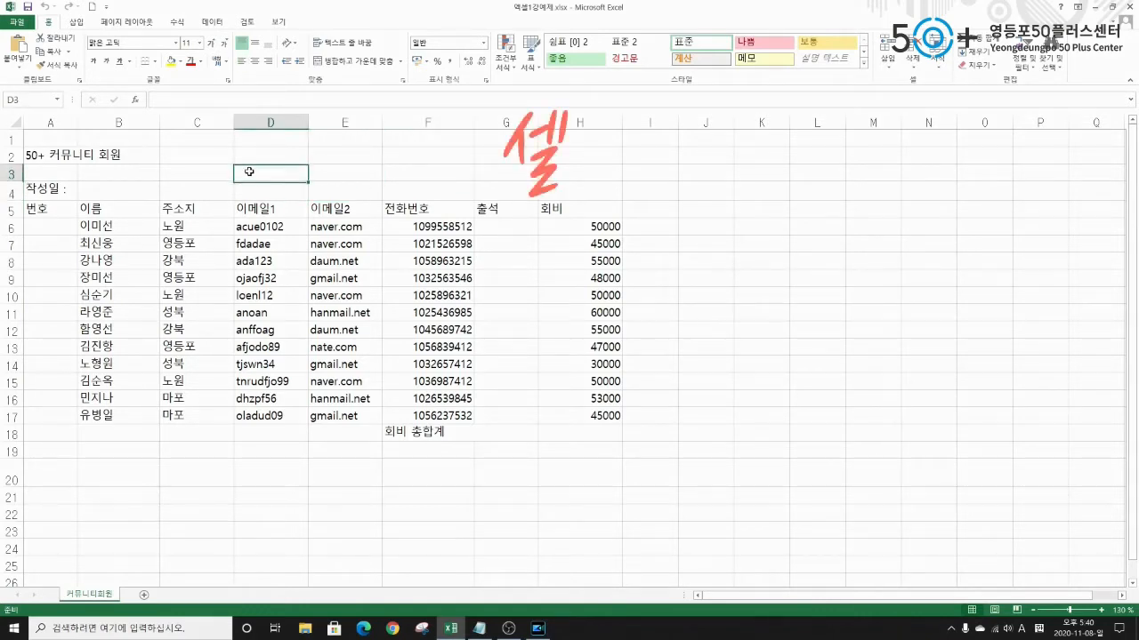
{"action": "left_click", "coordinate": [204, 172]}
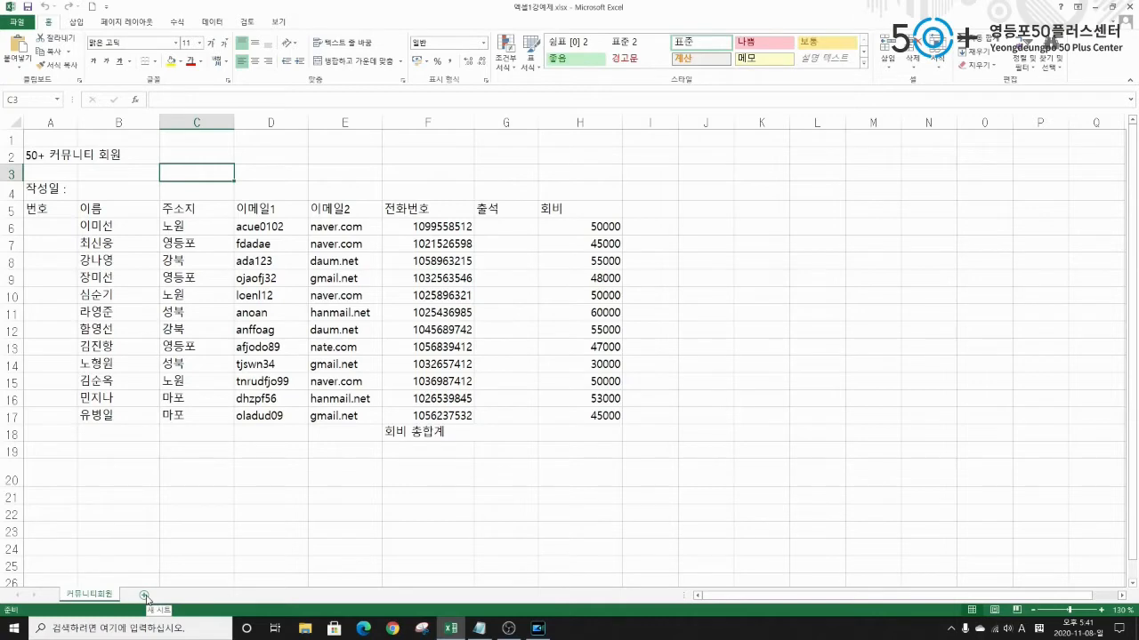
Add a new blank worksheet, Sheet1, and bring up its tab options.
{"action": "left_click", "coordinate": [144, 597]}
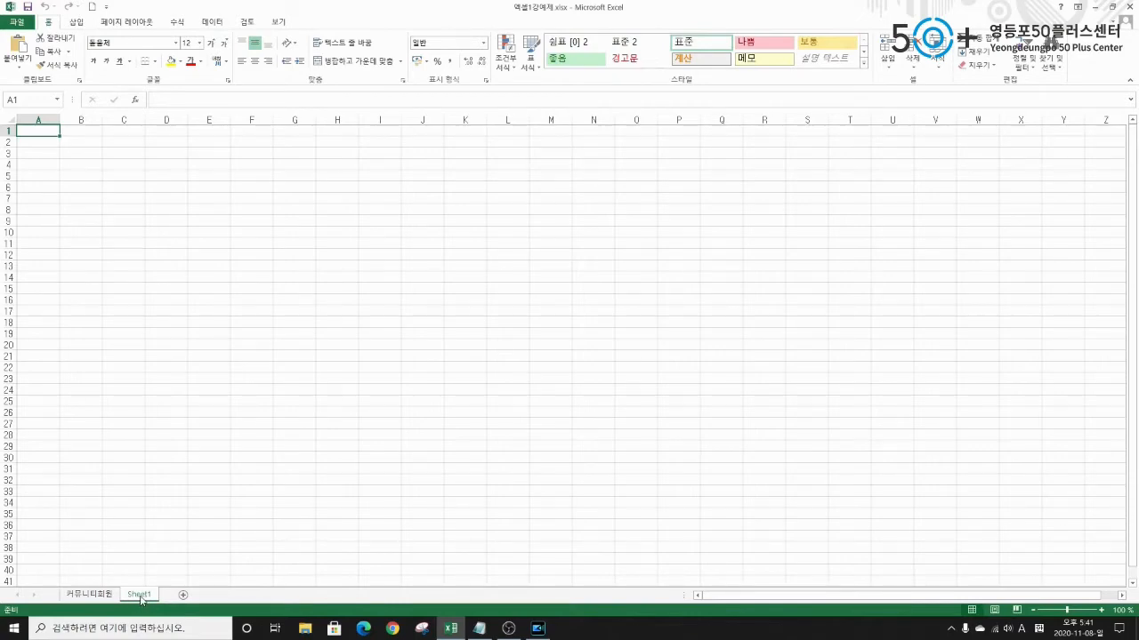
{"action": "right_click", "coordinate": [140, 596]}
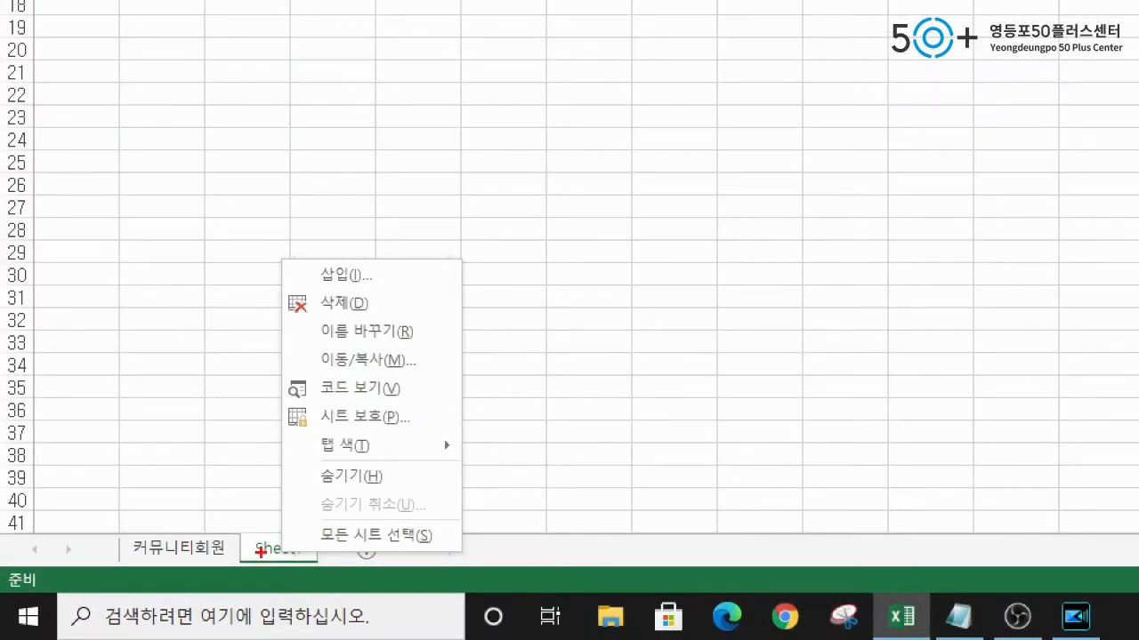
{"action": "mouse_move", "coordinate": [273, 252]}
{"action": "left_mouse_down"}
{"action": "mouse_move", "coordinate": [302, 333]}
{"action": "mouse_move", "coordinate": [478, 562]}
{"action": "left_mouse_up"}
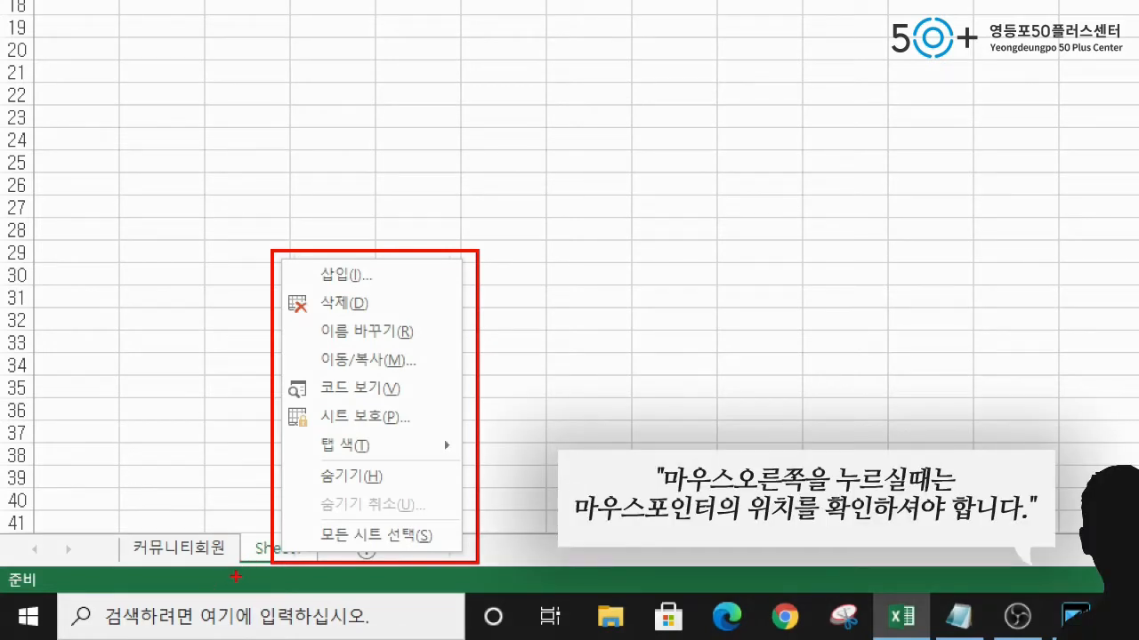
{"action": "mouse_move", "coordinate": [304, 314]}
{"action": "left_mouse_down"}
{"action": "mouse_move", "coordinate": [365, 314]}
{"action": "mouse_move", "coordinate": [433, 344]}
{"action": "left_mouse_up"}
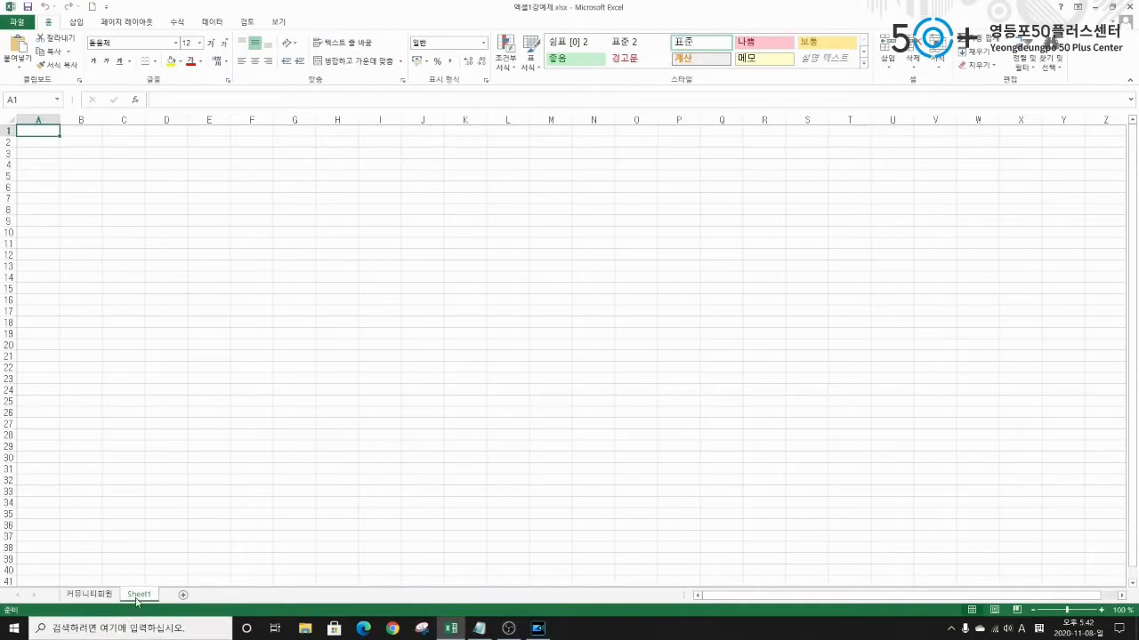
Rename the Sheet1 tab to 연습.
{"action": "right_click", "coordinate": [137, 596]}
{"action": "left_click", "coordinate": [173, 488]}
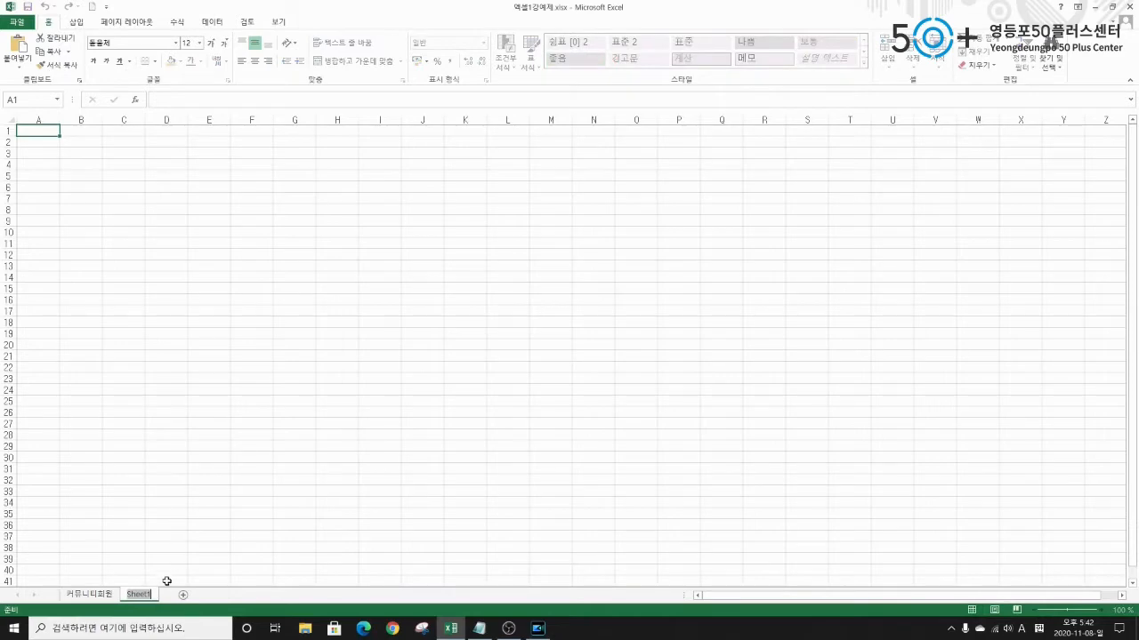
{"action": "key", "text": "BackSpace"}
{"action": "type", "text": "ehd"}
{"action": "key", "text": "BackSpace"}
{"action": "key", "text": "BackSpace"}
{"action": "key", "text": "BackSpace"}
{"action": "type", "text": "연습"}
{"action": "key", "text": "Return"}
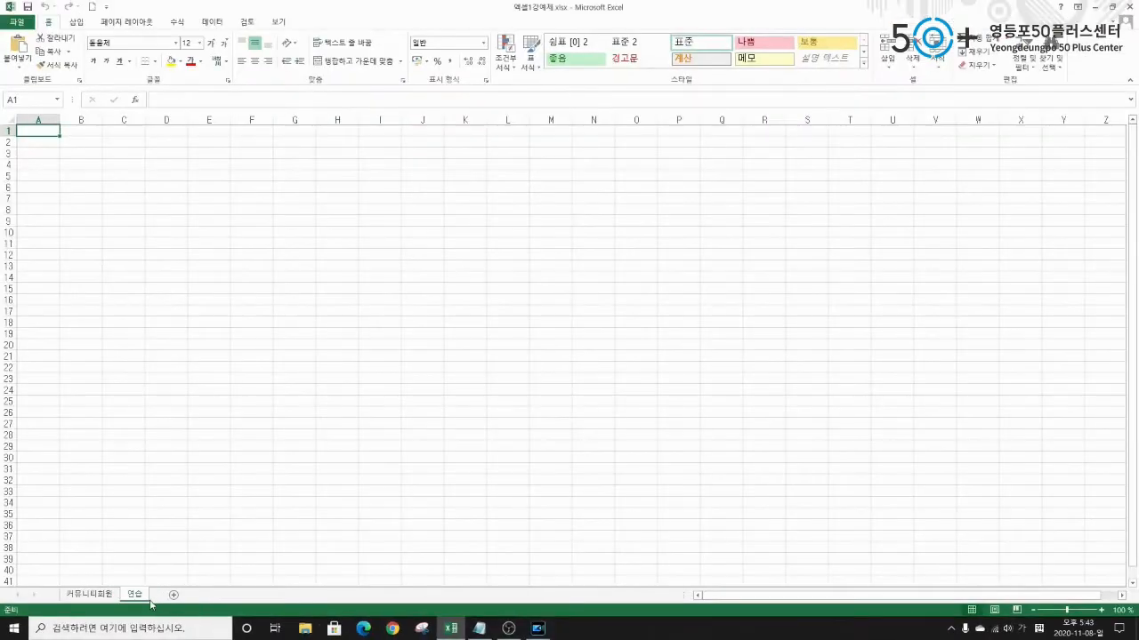
Edit the tab name again so it reads 연습1.
{"action": "double_click", "coordinate": [135, 595]}
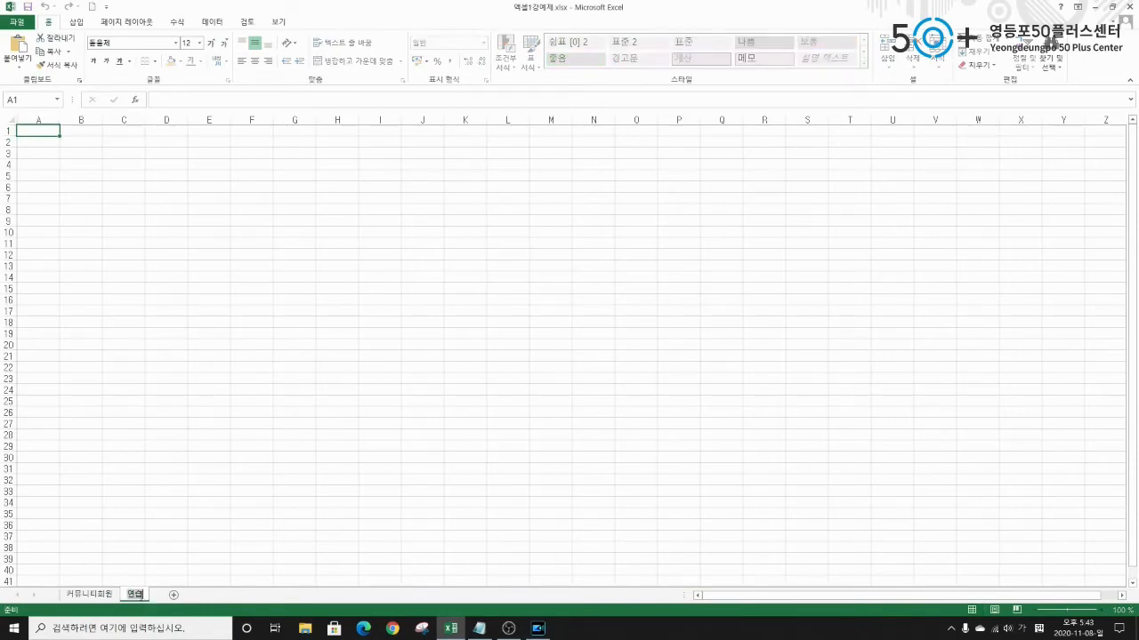
{"action": "key", "text": "Return"}
{"action": "key", "text": "alt+h"}
{"action": "key", "text": "o"}
{"action": "key", "text": "r"}
{"action": "key", "text": "Return"}
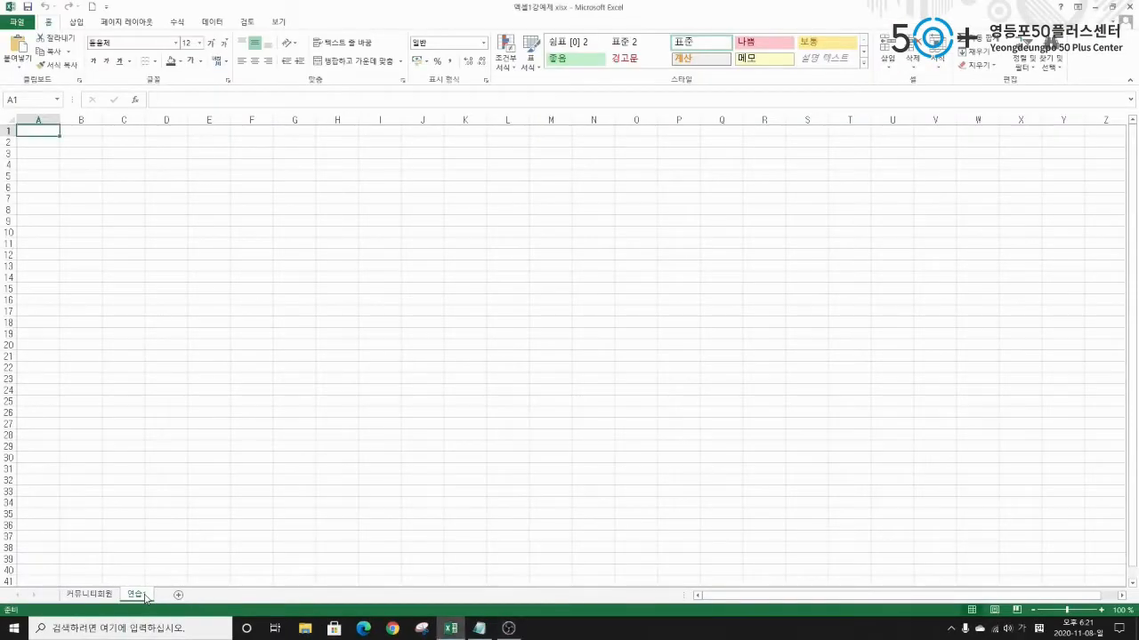
Delete the 연습1 practice sheet and return to the 커뮤니티회원 sheet's A4 cell.
{"action": "right_click", "coordinate": [146, 596]}
{"action": "left_click", "coordinate": [177, 469]}
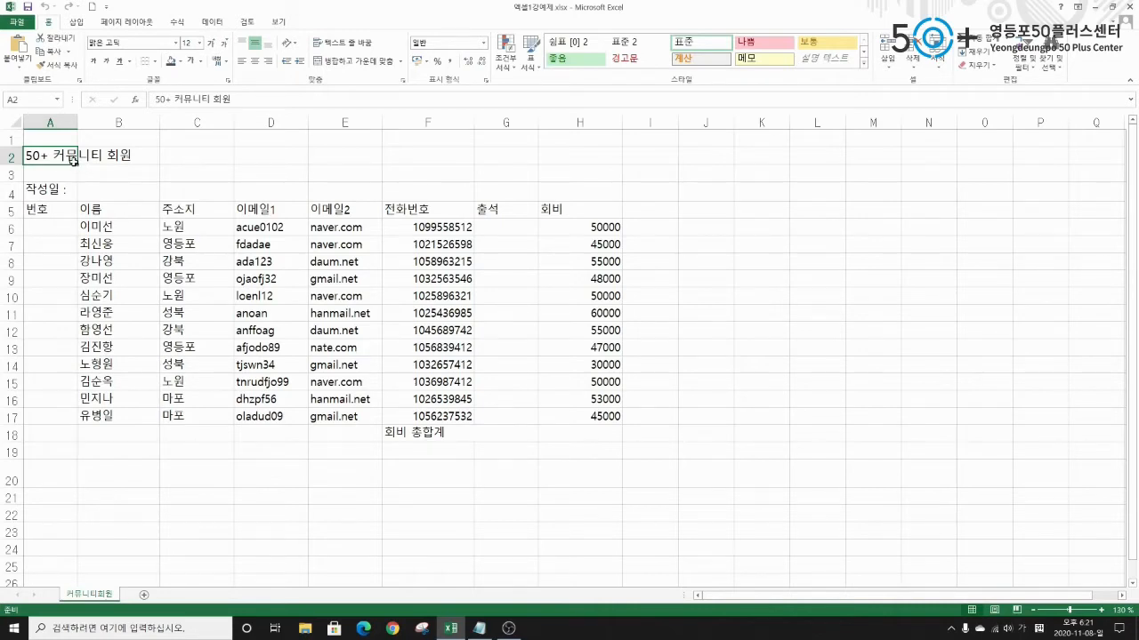
{"action": "left_click", "coordinate": [46, 189]}
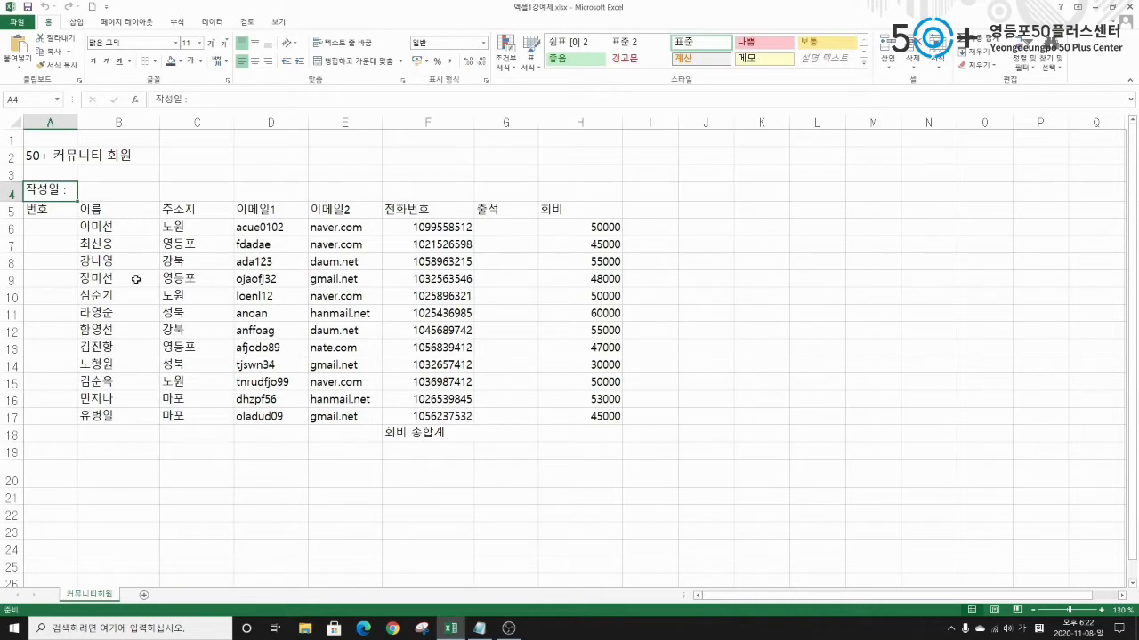
Select the title in A2 and drag across the title row.
{"action": "left_click", "coordinate": [48, 154]}
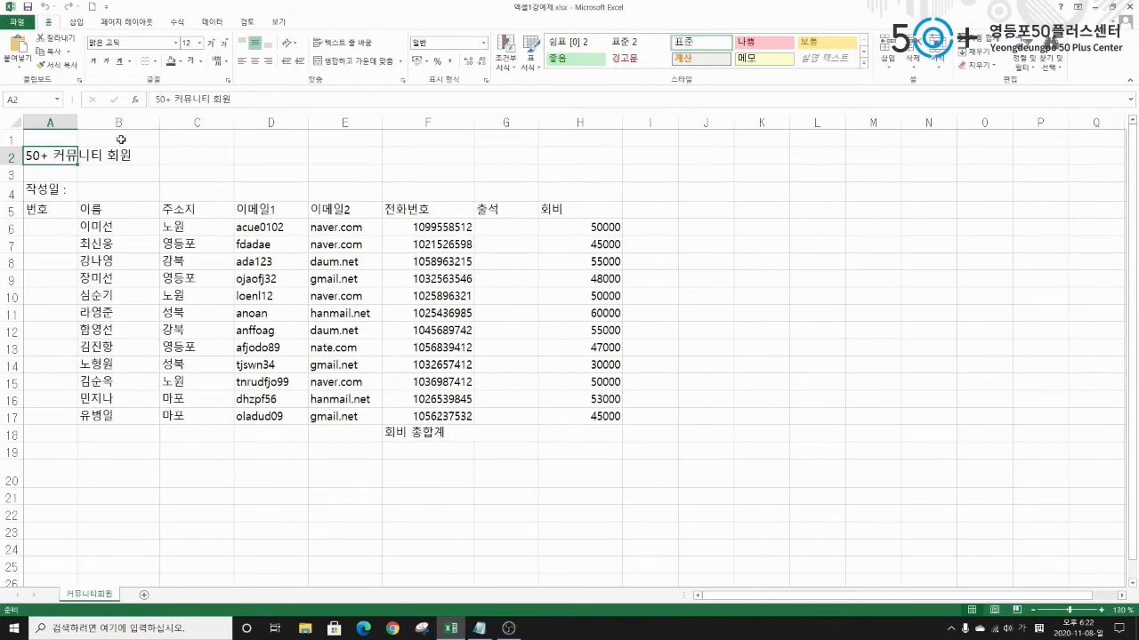
{"action": "left_click", "coordinate": [120, 157]}
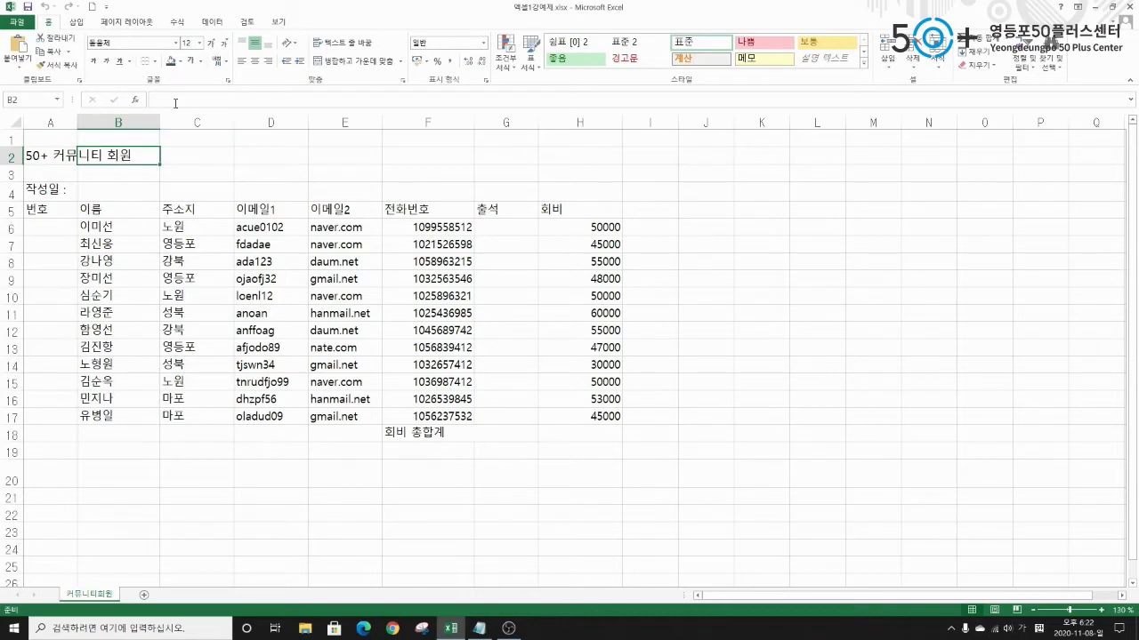
{"action": "left_click_drag", "start_coordinate": [33, 153], "coordinate": [588, 149]}
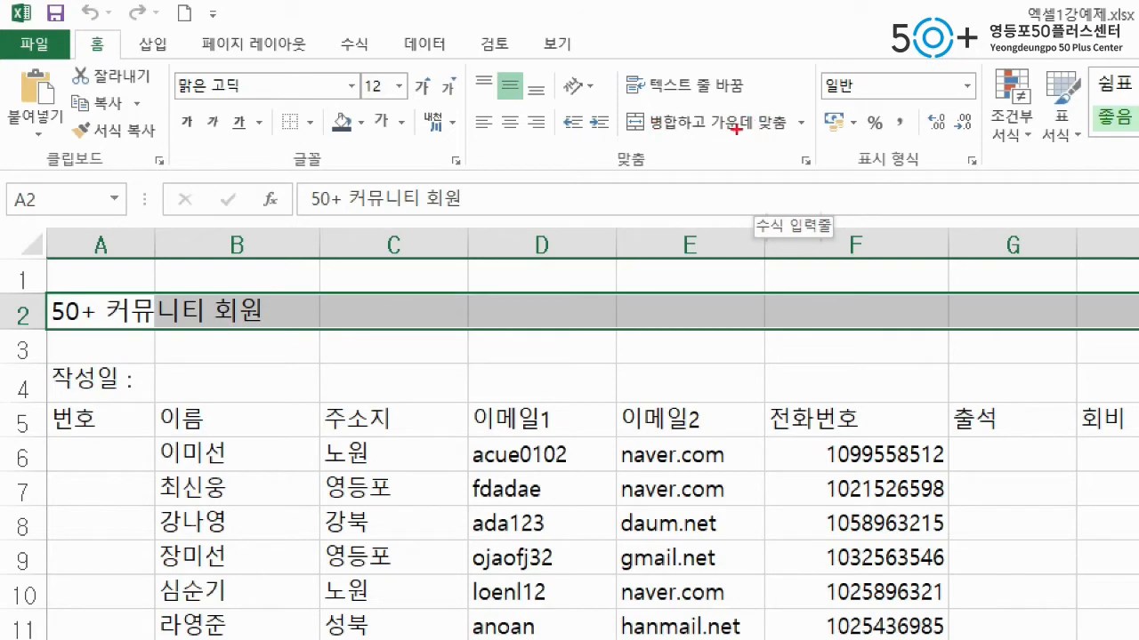
Merge and centre the 50+ 커뮤니티 회원 title across A2:H2, redoing the merge once.
{"action": "left_click_drag", "start_coordinate": [610, 100], "coordinate": [652, 142]}
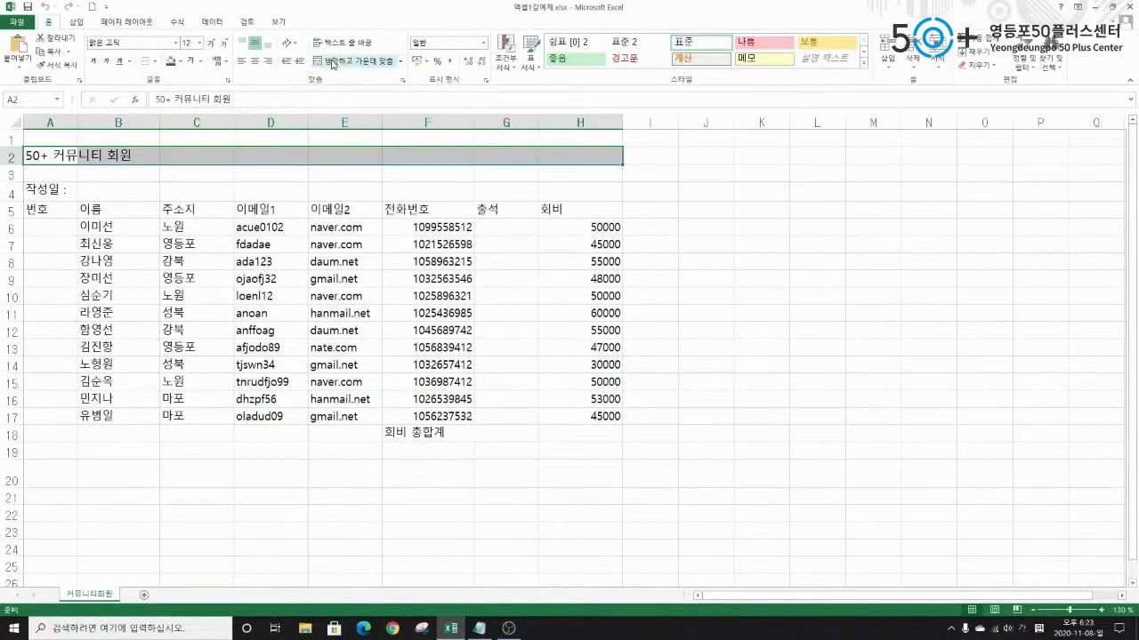
{"action": "left_click", "coordinate": [662, 128]}
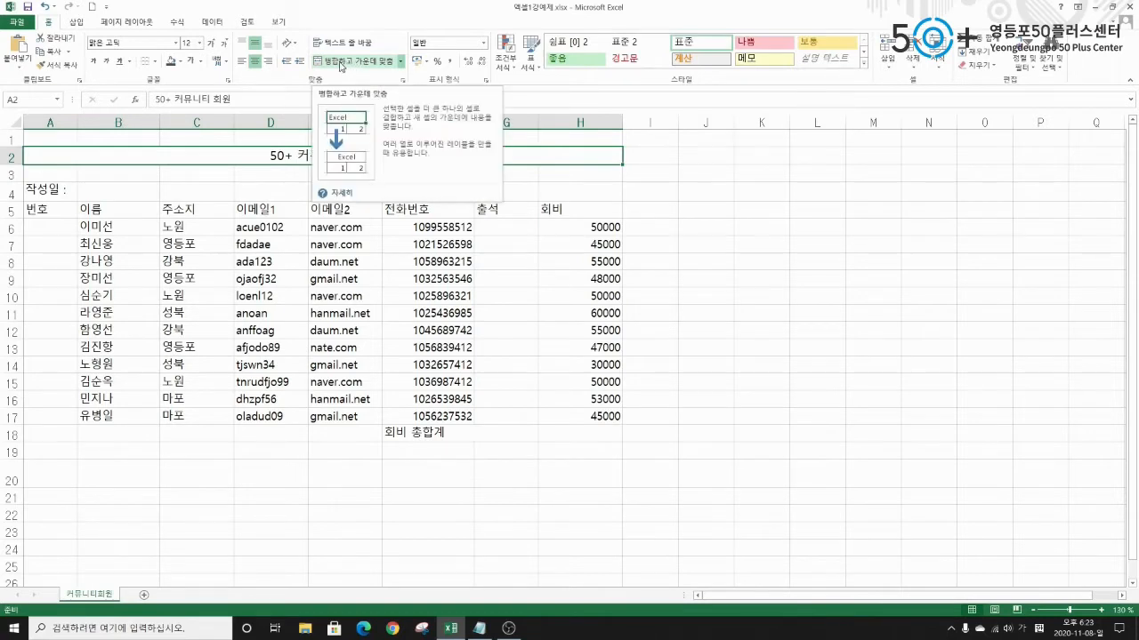
{"action": "left_click", "coordinate": [320, 62]}
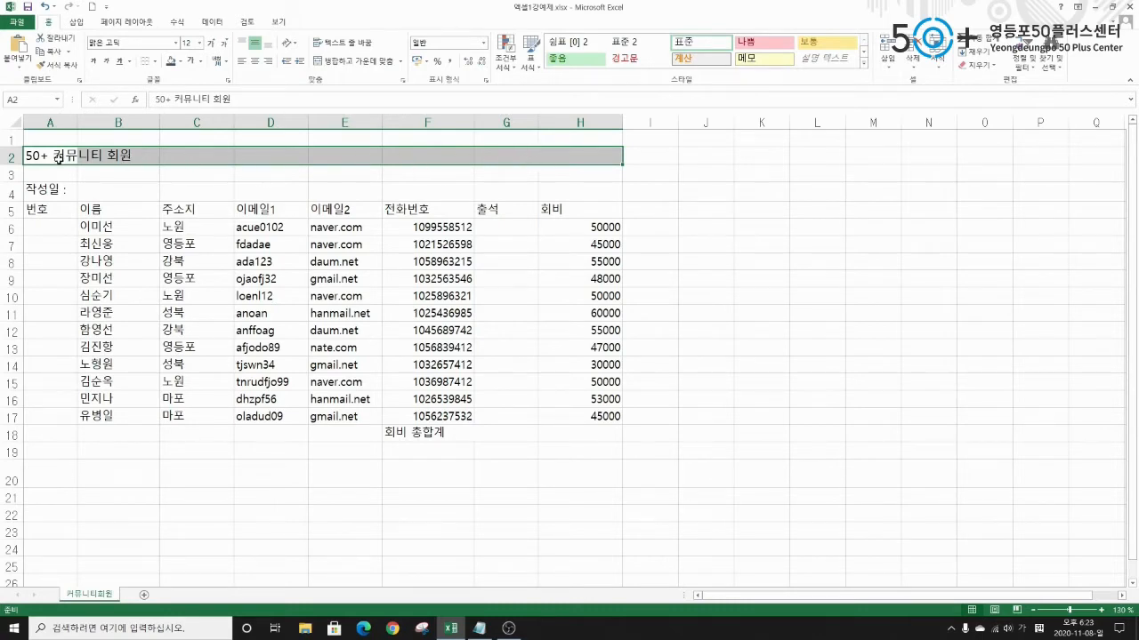
{"action": "left_click_drag", "start_coordinate": [45, 156], "coordinate": [579, 151]}
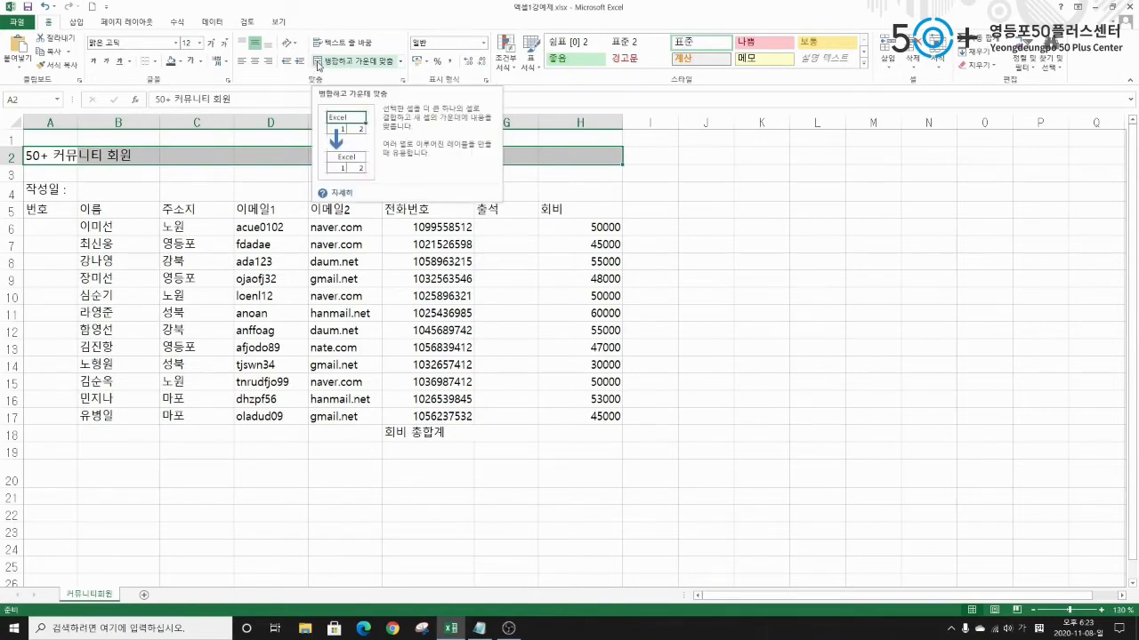
{"action": "left_click", "coordinate": [318, 61]}
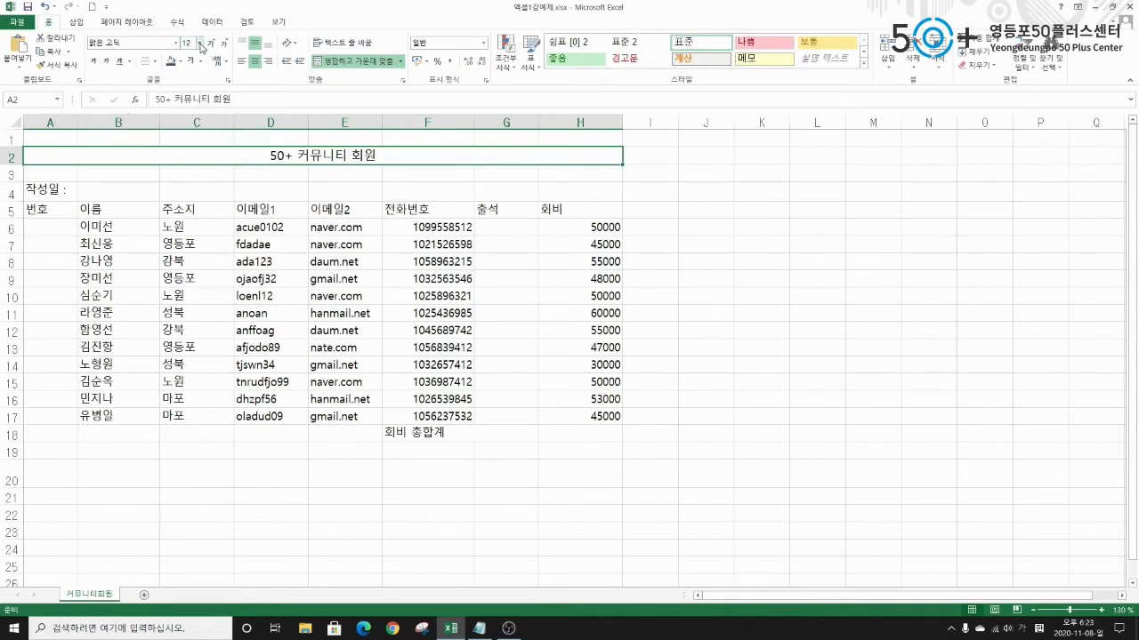
Format the title as 16 pt bold white text on a dark blue-grey fill.
{"action": "left_click", "coordinate": [200, 44]}
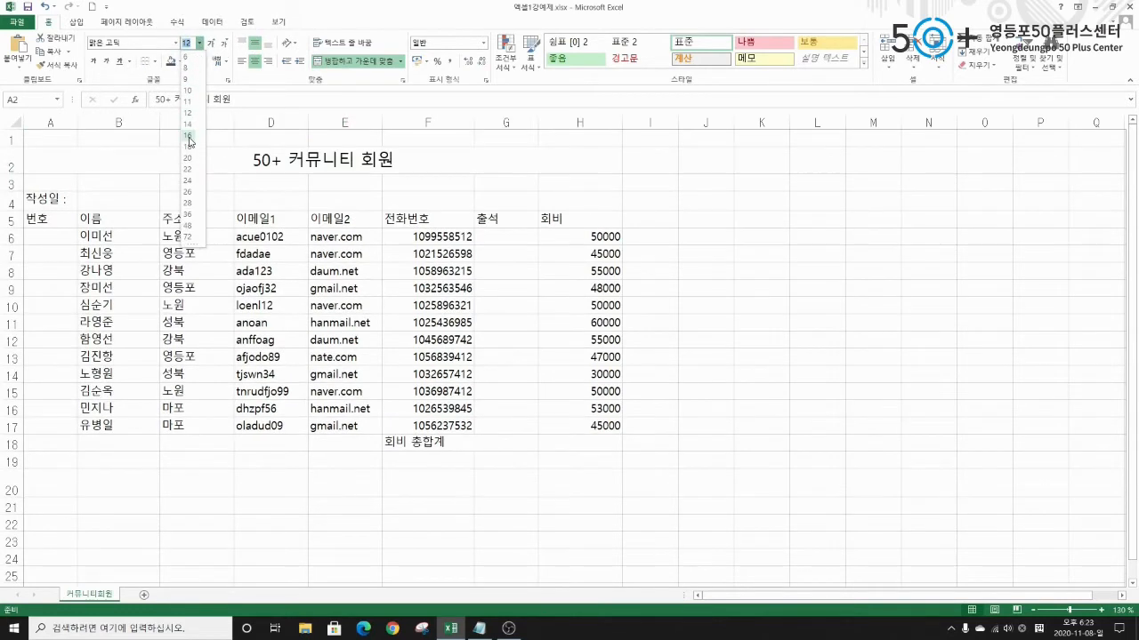
{"action": "left_click", "coordinate": [188, 136]}
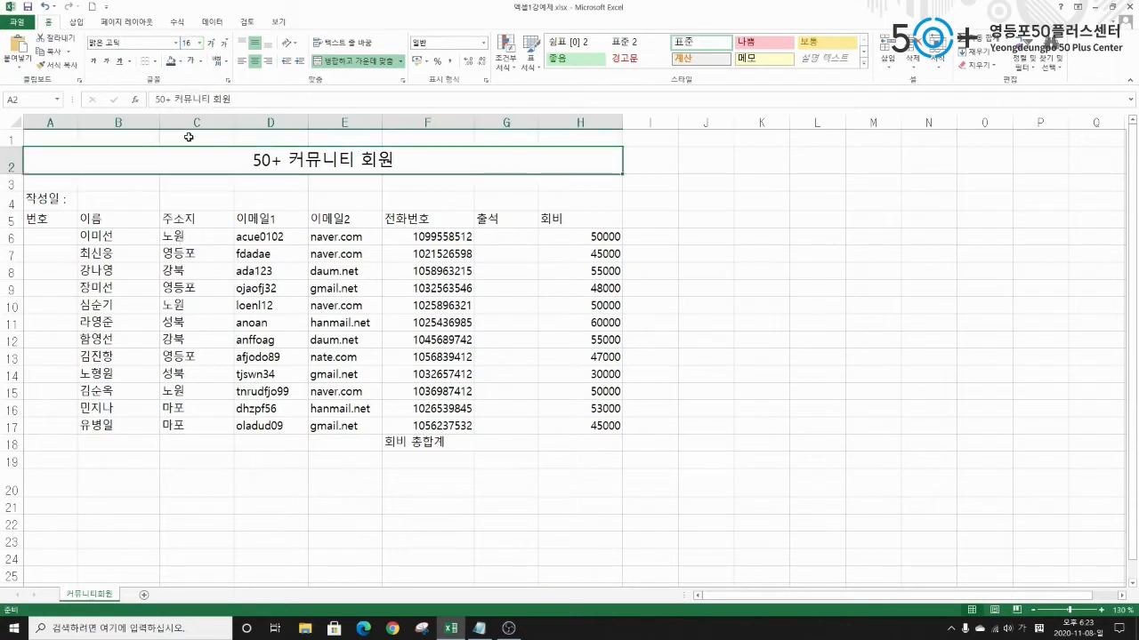
{"action": "left_click", "coordinate": [93, 62]}
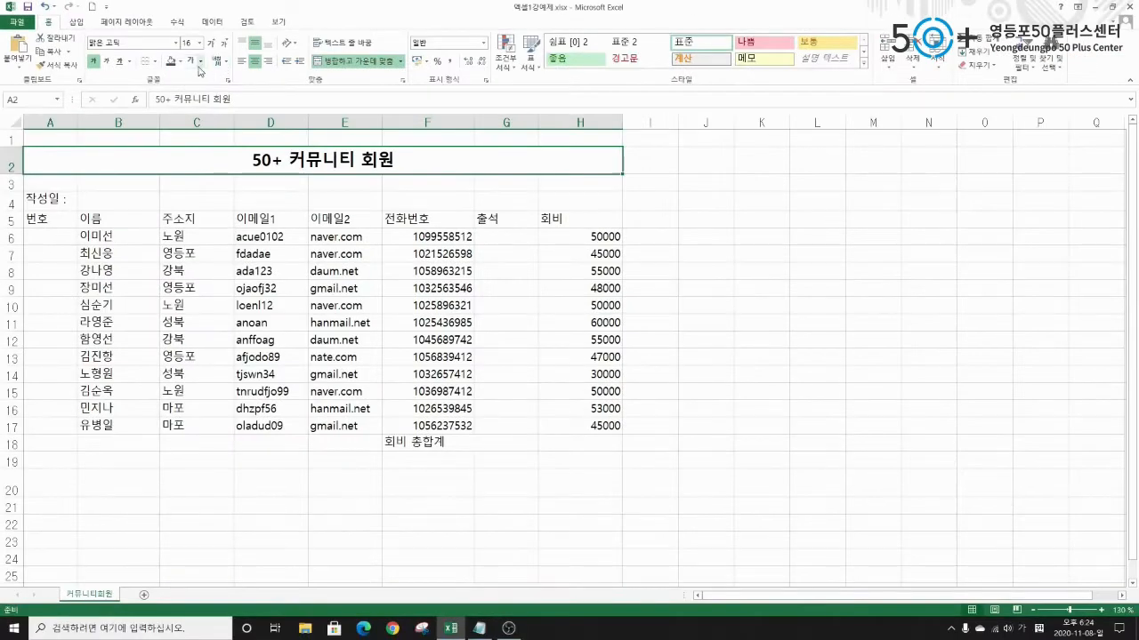
{"action": "left_click", "coordinate": [180, 62]}
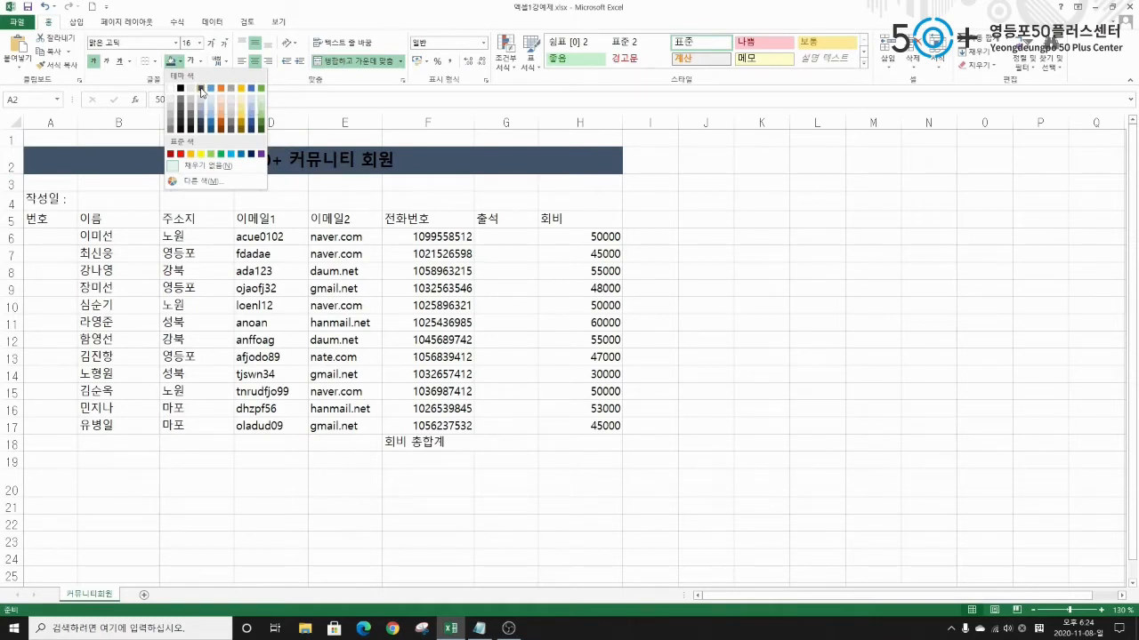
{"action": "left_click", "coordinate": [201, 90]}
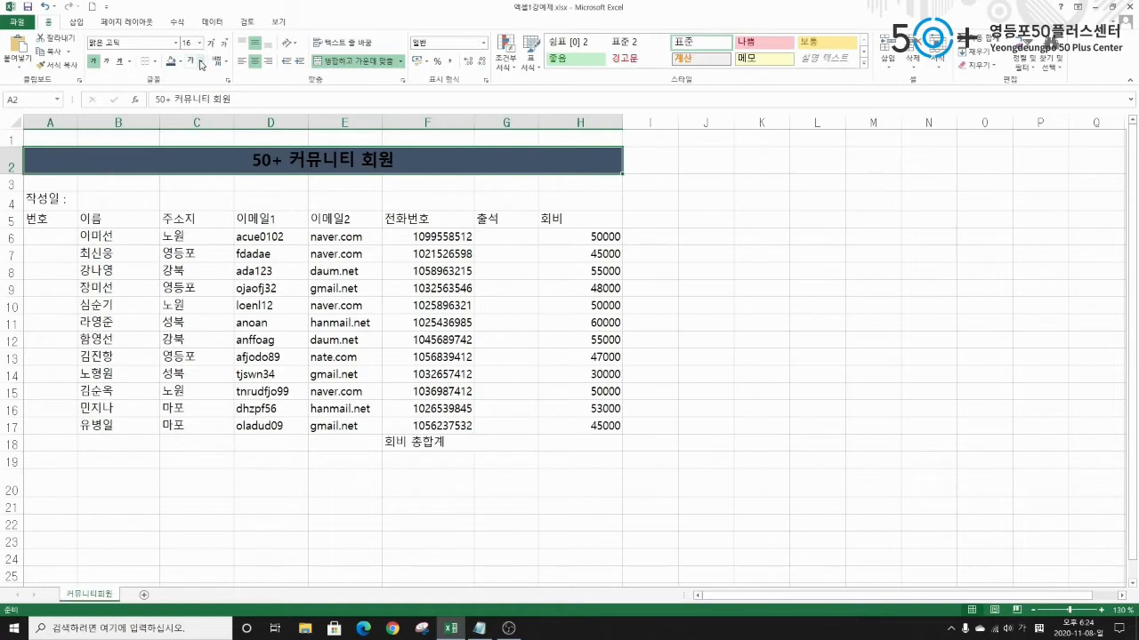
{"action": "left_click", "coordinate": [201, 63]}
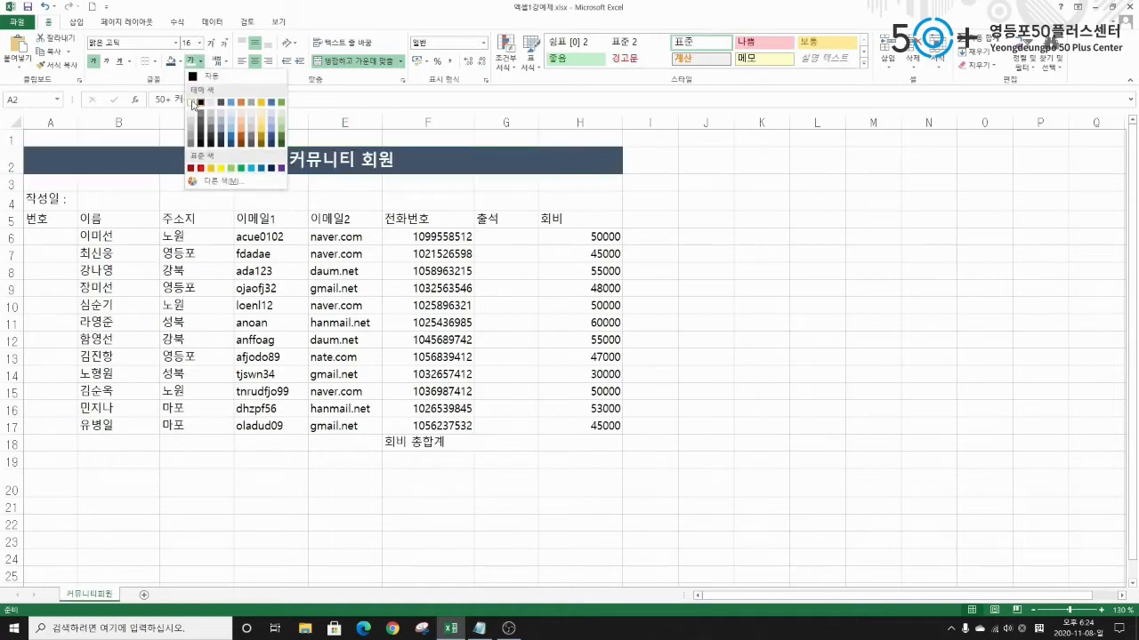
{"action": "left_click", "coordinate": [192, 103]}
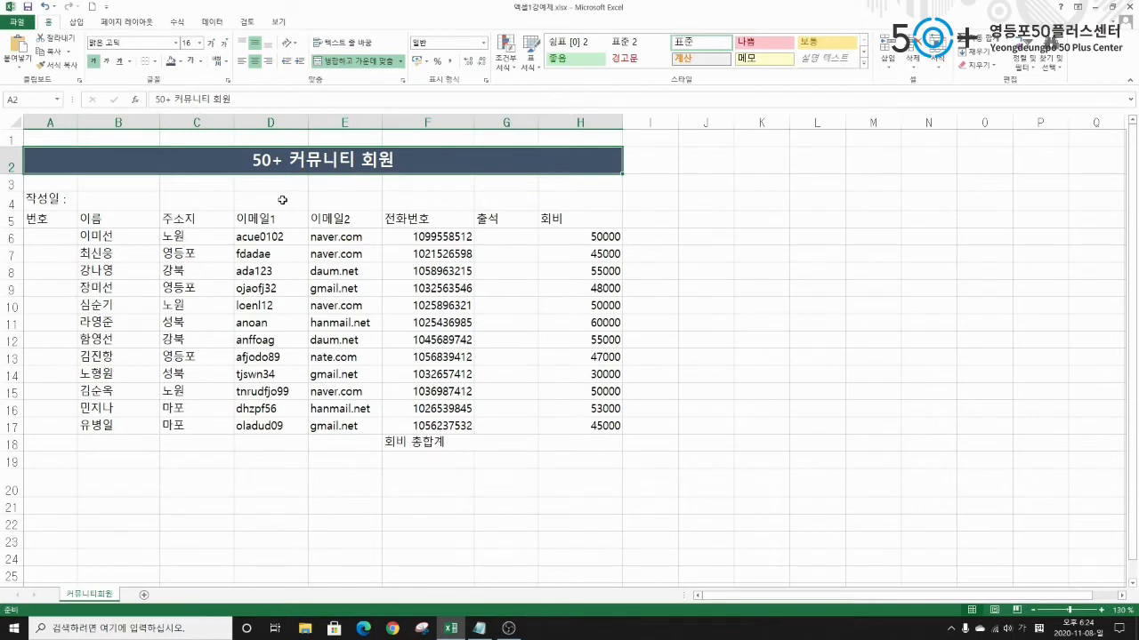
Enter November 1 in B4, shown as 11월 01일 and stored as 2020-11-01.
{"action": "left_click", "coordinate": [41, 204]}
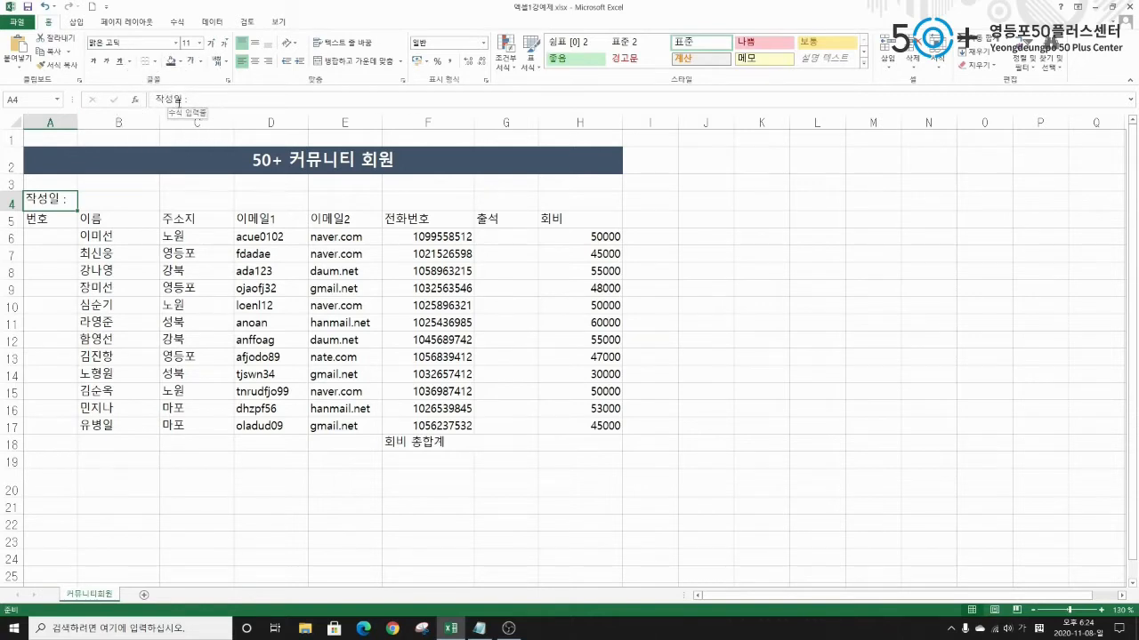
{"action": "left_click", "coordinate": [122, 202]}
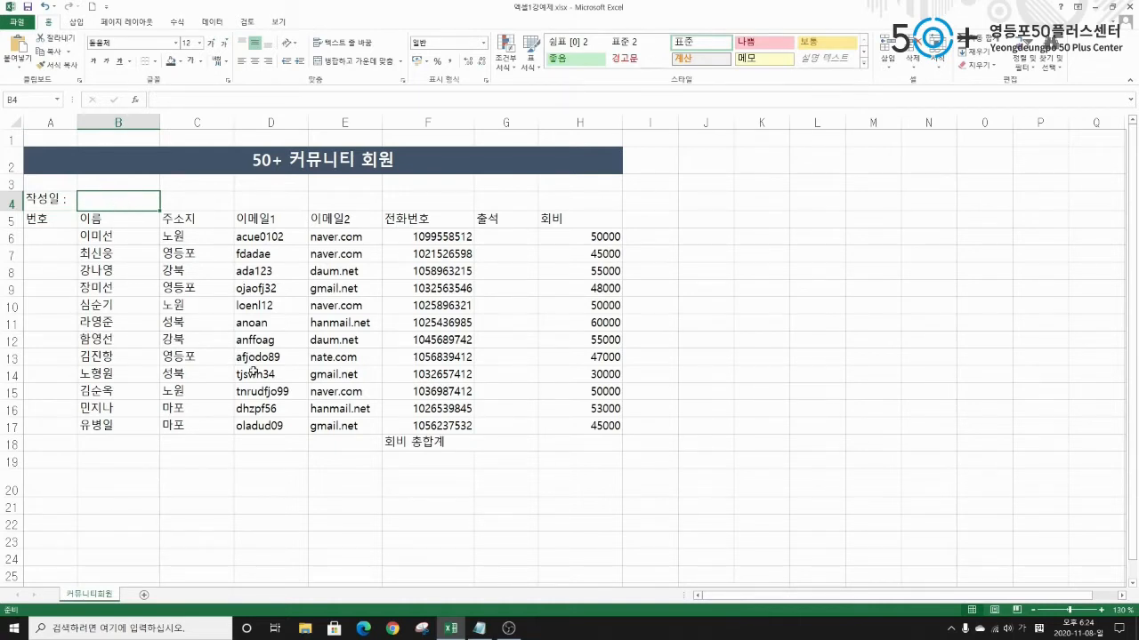
{"action": "type", "text": "11-1"}
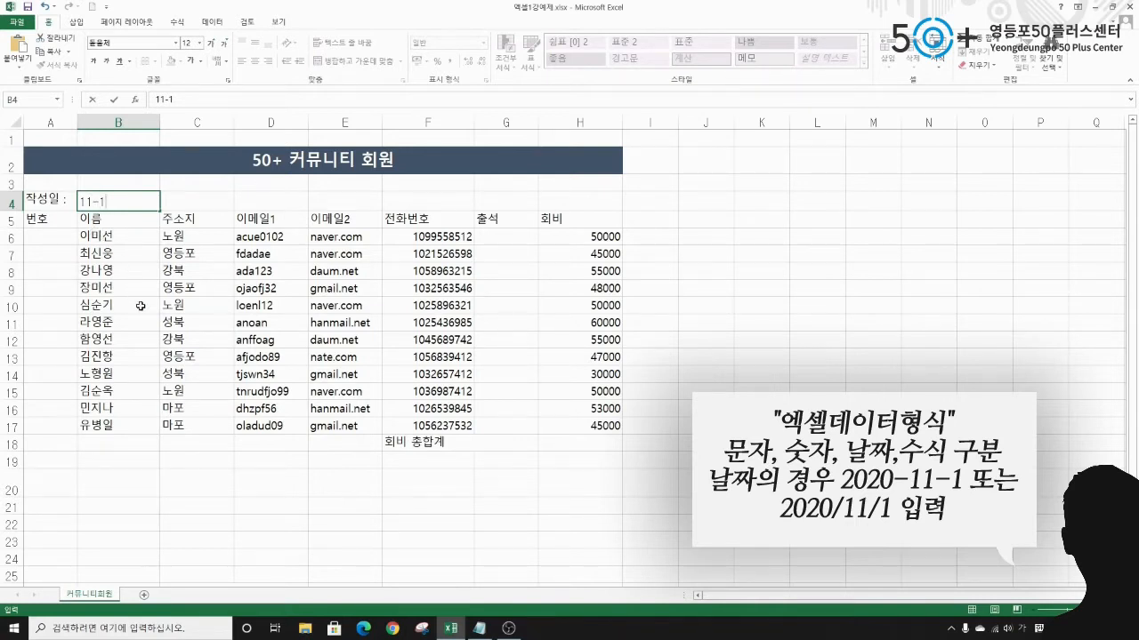
{"action": "left_click", "coordinate": [139, 207]}
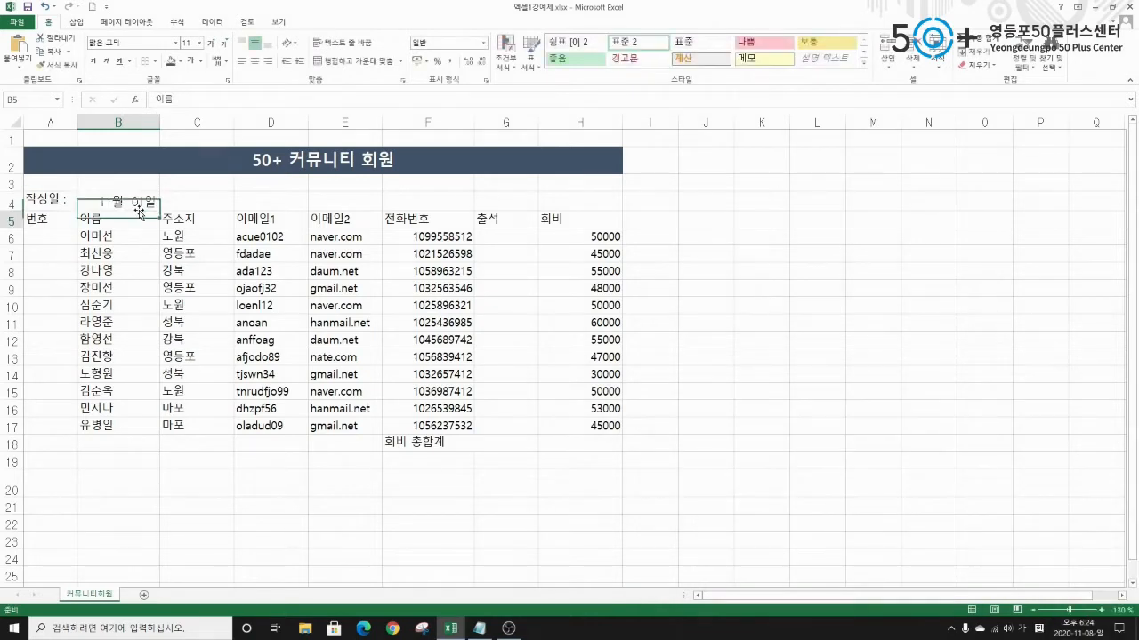
{"action": "left_click", "coordinate": [138, 210]}
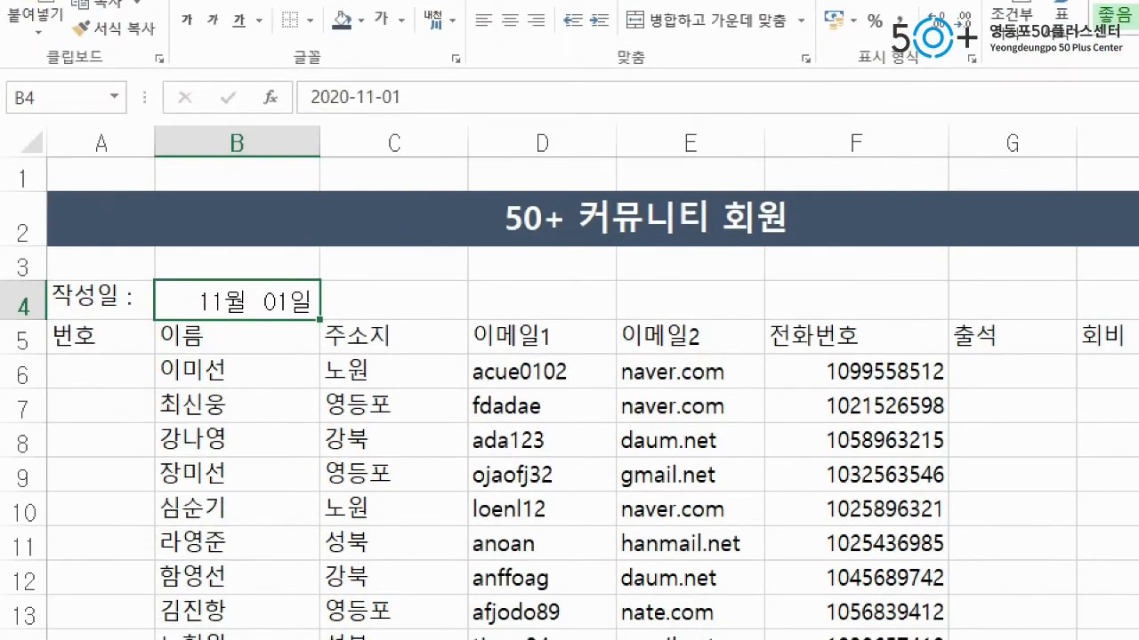
{"action": "mouse_move", "coordinate": [286, 68]}
{"action": "left_mouse_down"}
{"action": "mouse_move", "coordinate": [318, 93]}
{"action": "mouse_move", "coordinate": [445, 119]}
{"action": "left_mouse_up"}
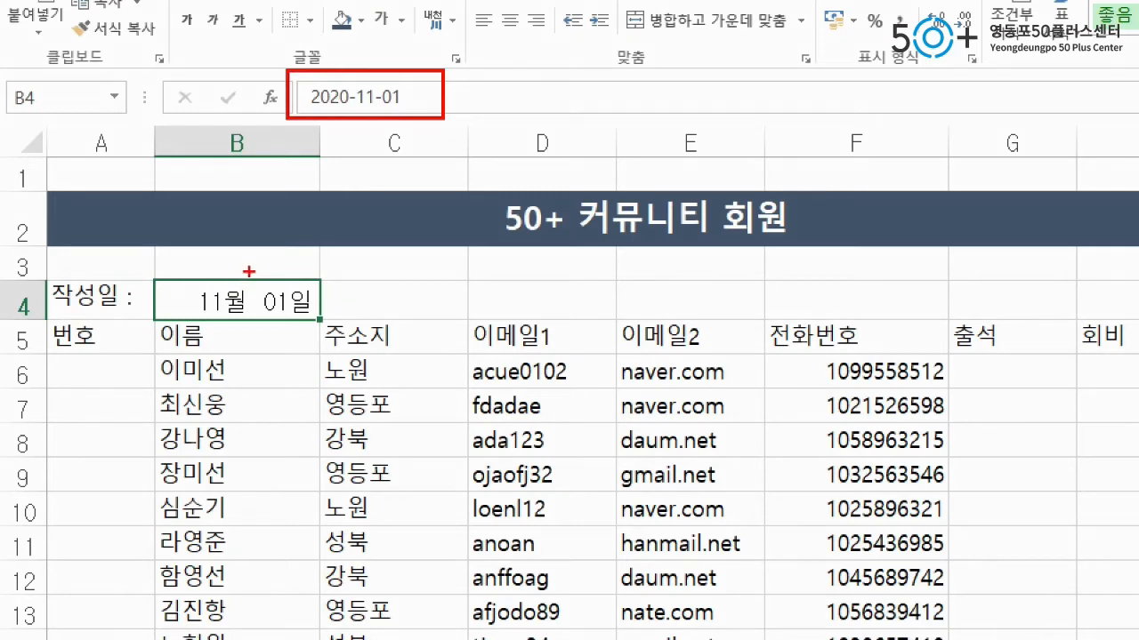
{"action": "mouse_move", "coordinate": [346, 290]}
{"action": "left_mouse_down"}
{"action": "mouse_move", "coordinate": [462, 202]}
{"action": "mouse_move", "coordinate": [456, 105]}
{"action": "mouse_move", "coordinate": [495, 95]}
{"action": "left_mouse_up"}
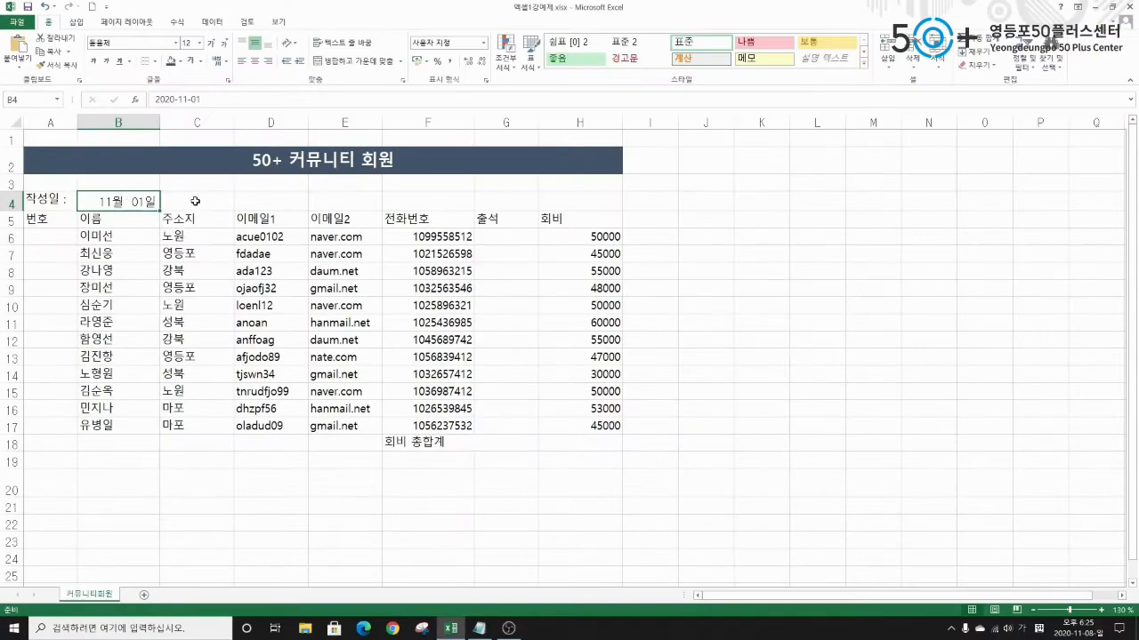
{"action": "left_click", "coordinate": [407, 302]}
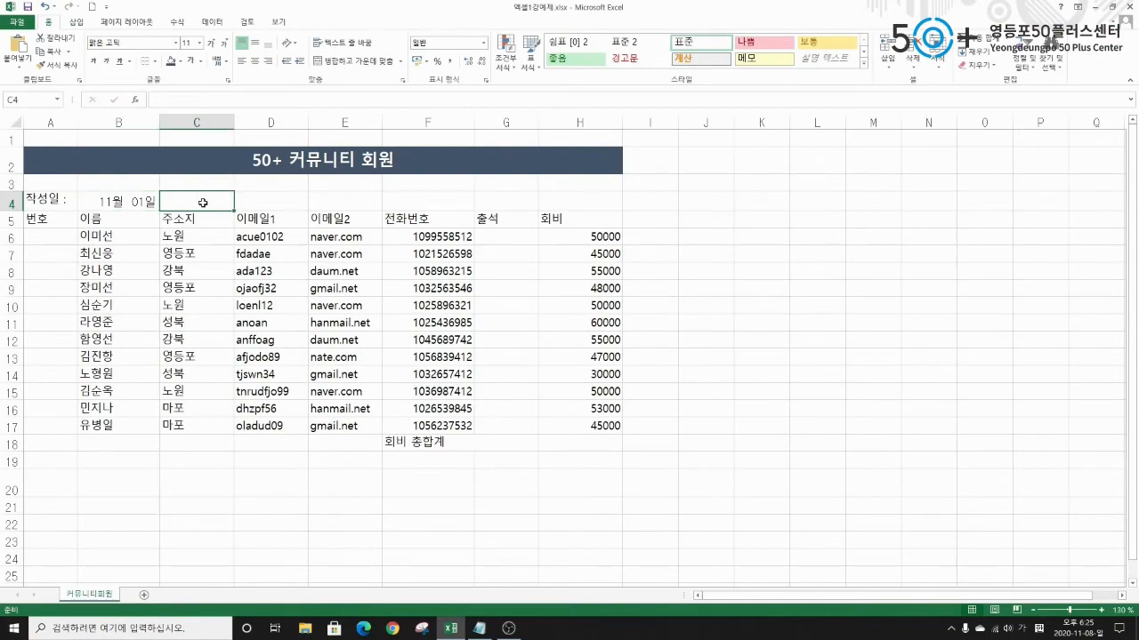
{"action": "type", "text": "11월 1이"}
{"action": "type", "text": "ㄹ"}
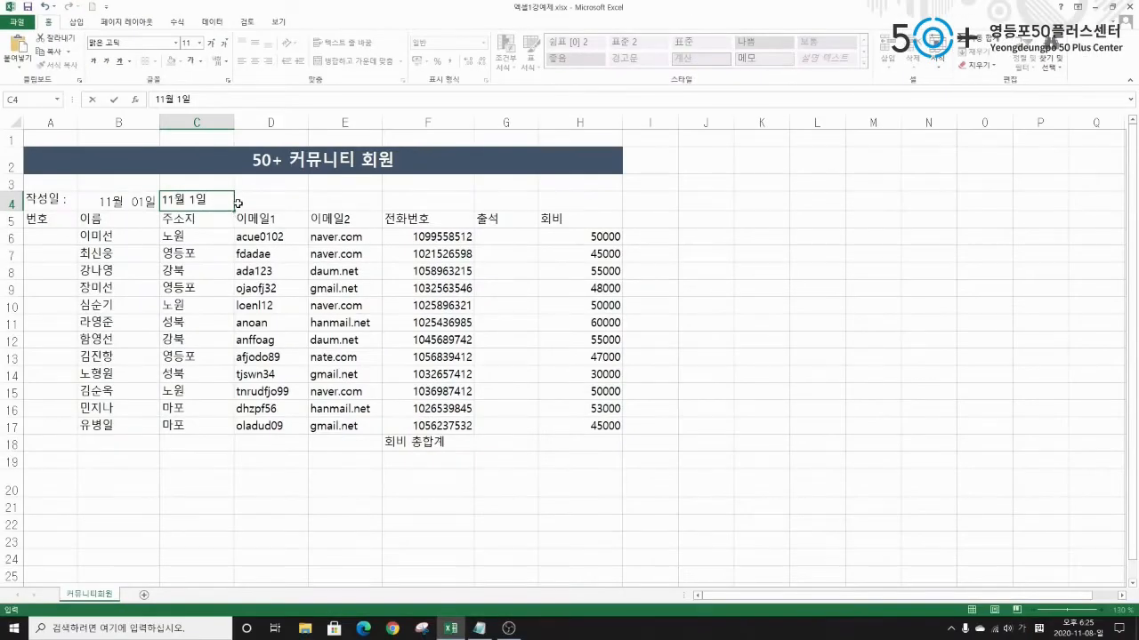
{"action": "key", "text": "Escape"}
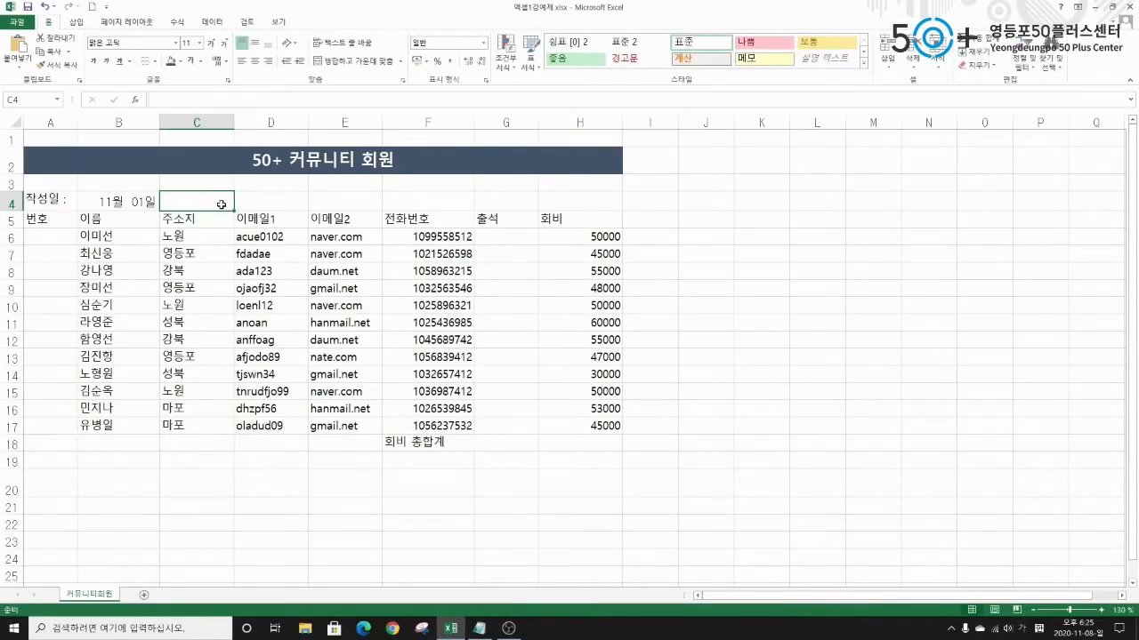
{"action": "type", "text": "11/1"}
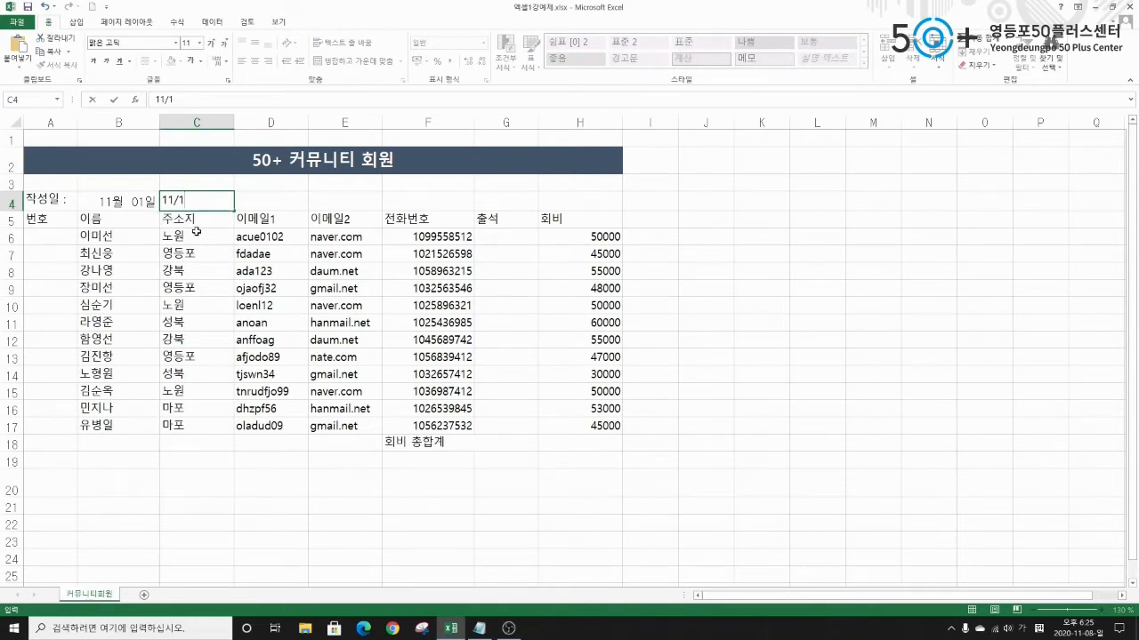
{"action": "key", "text": "Return"}
{"action": "left_click", "coordinate": [210, 206]}
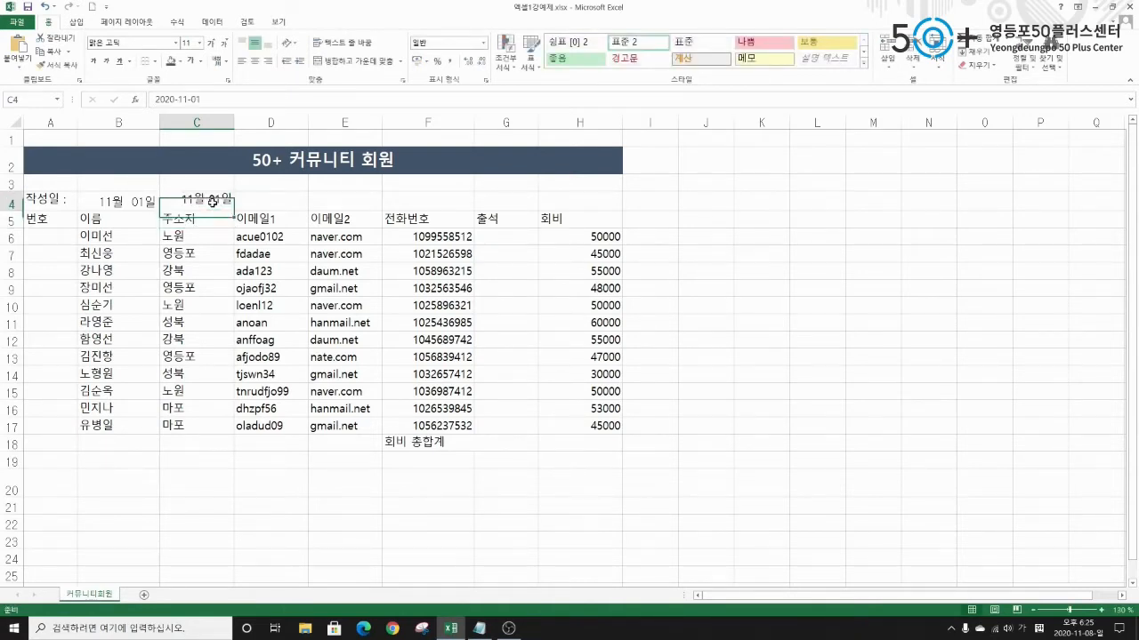
{"action": "key", "text": "Delete"}
{"action": "left_click", "coordinate": [124, 207]}
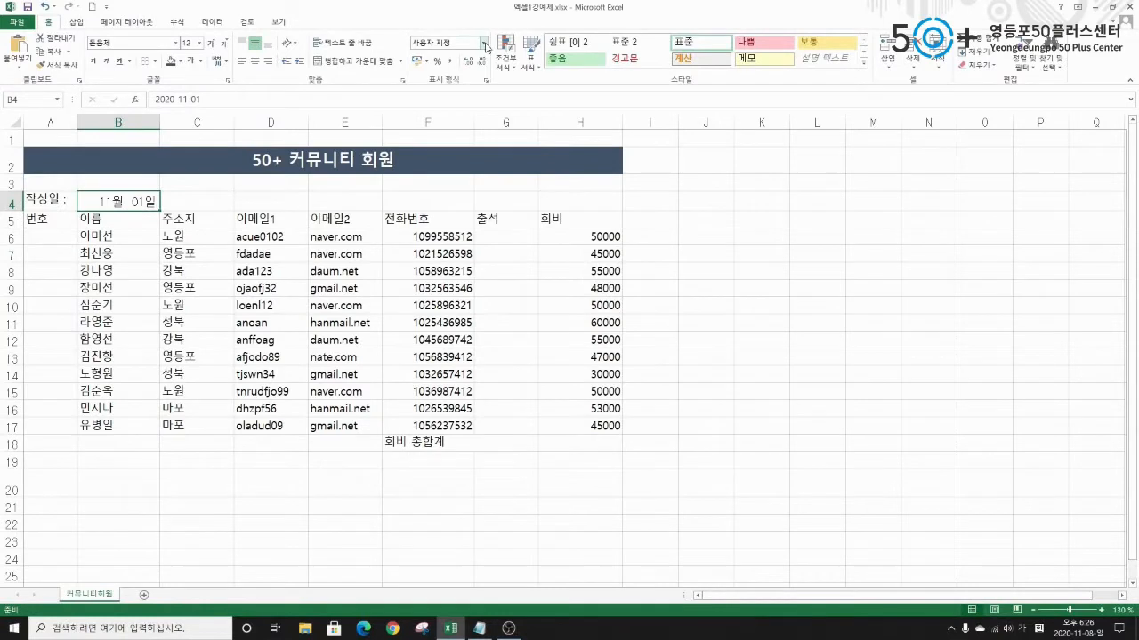
Apply the Short Date number format to B4 so it reads 2020-11-01.
{"action": "left_click", "coordinate": [616, 85]}
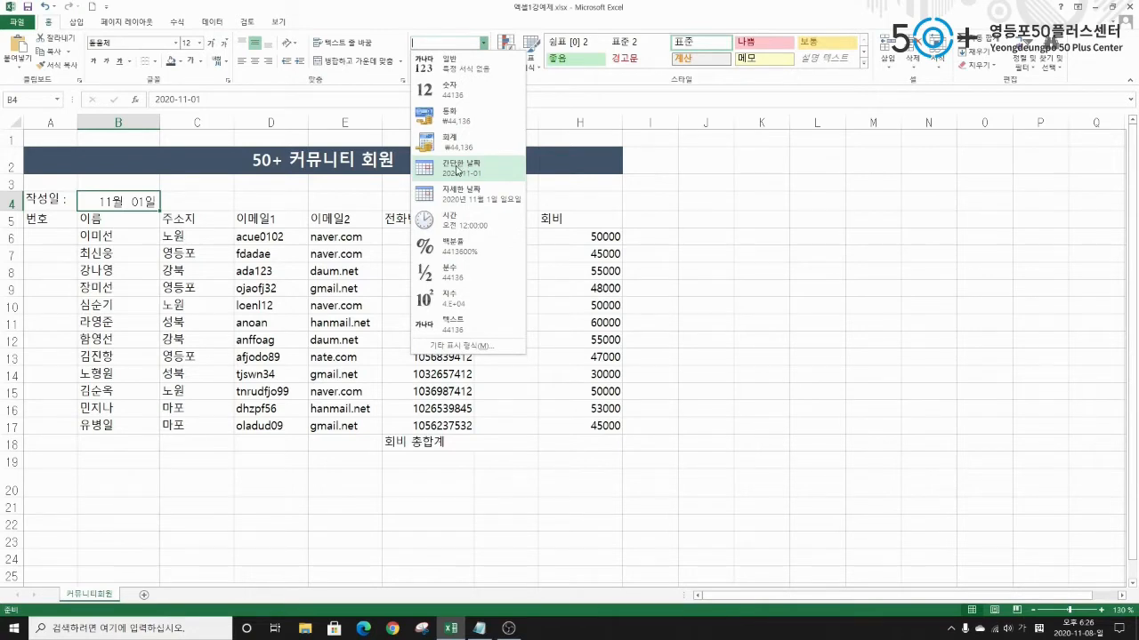
{"action": "left_click", "coordinate": [458, 172]}
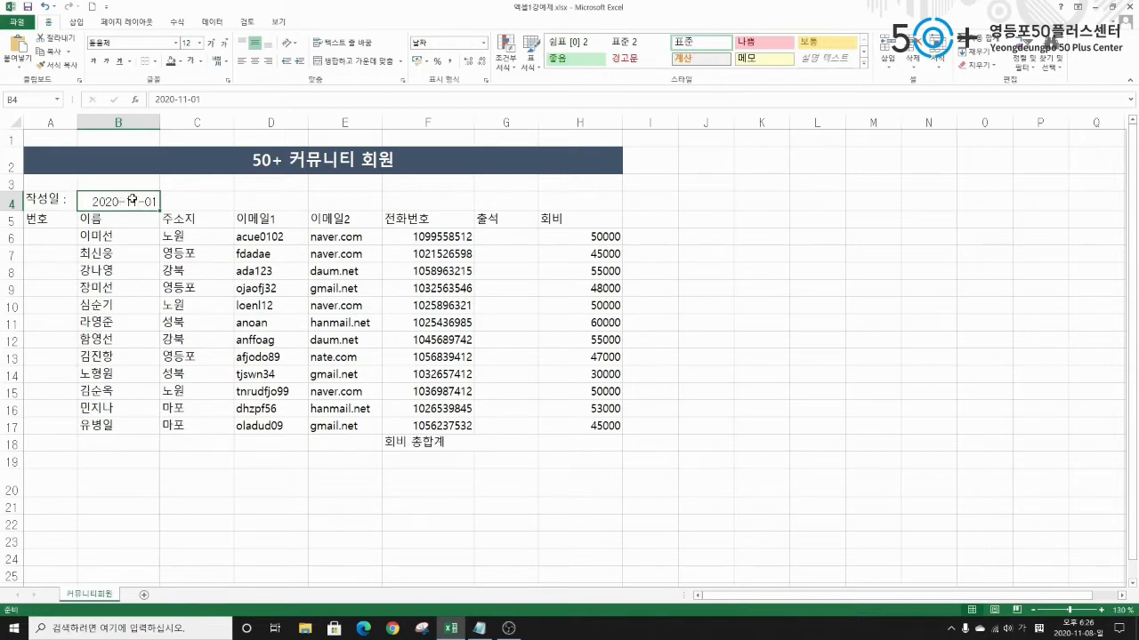
Reformat B4 with the 3월 14일 date type in Format Cells so it reads 11월 1일.
{"action": "right_click", "coordinate": [133, 202]}
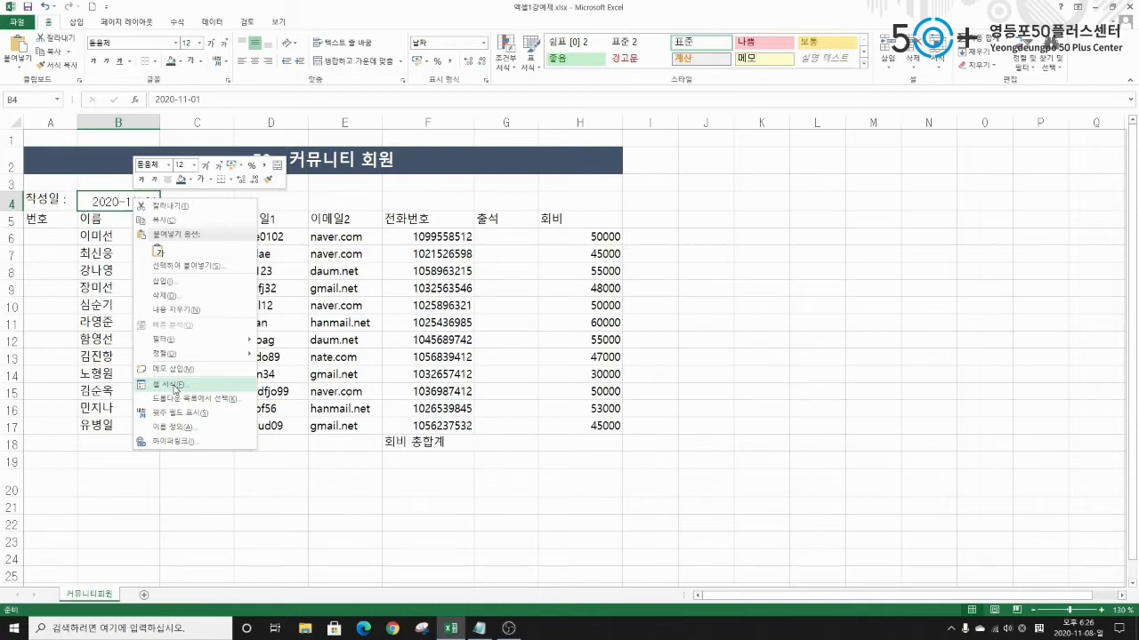
{"action": "left_click", "coordinate": [173, 385]}
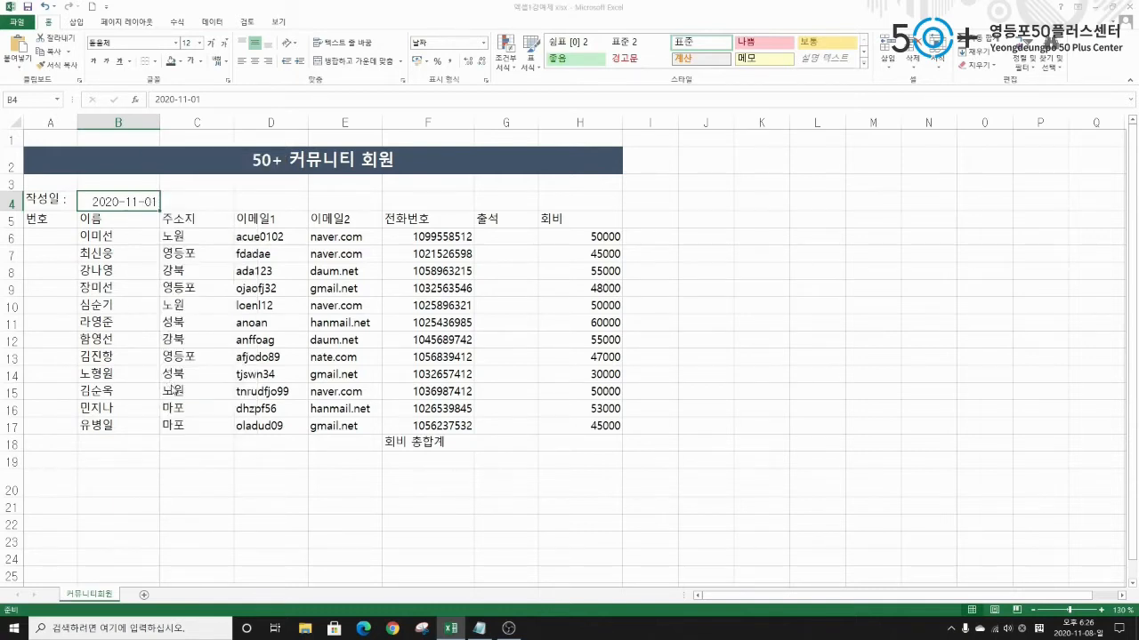
{"action": "left_click_drag", "start_coordinate": [193, 238], "coordinate": [372, 140]}
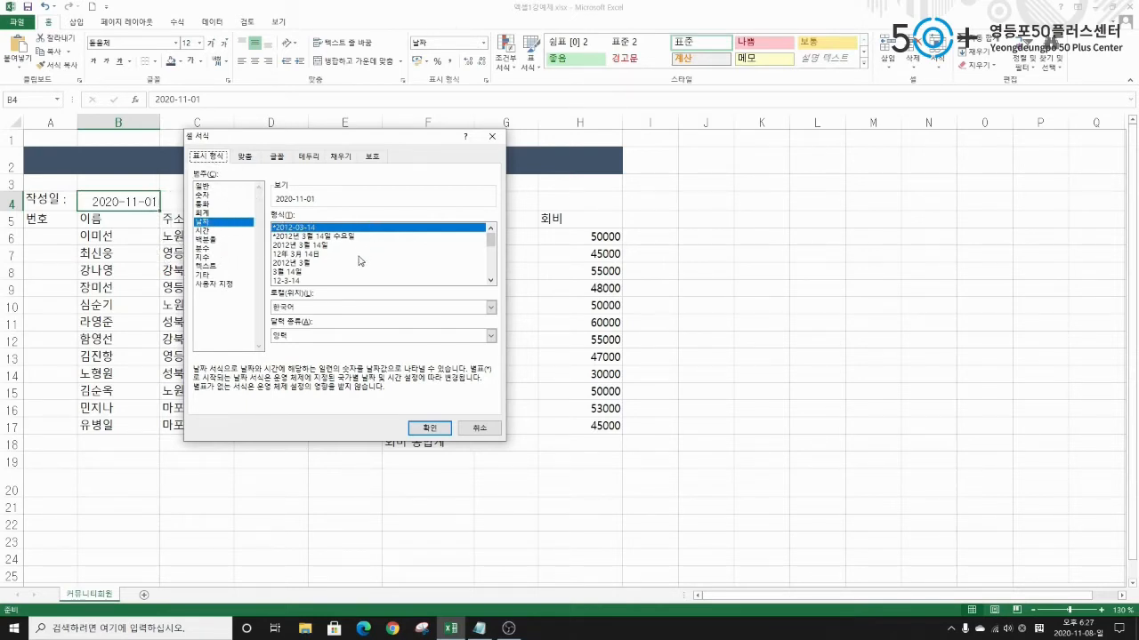
{"action": "mouse_move", "coordinate": [491, 239]}
{"action": "left_mouse_down"}
{"action": "mouse_move", "coordinate": [490, 259]}
{"action": "mouse_move", "coordinate": [492, 234]}
{"action": "left_mouse_up"}
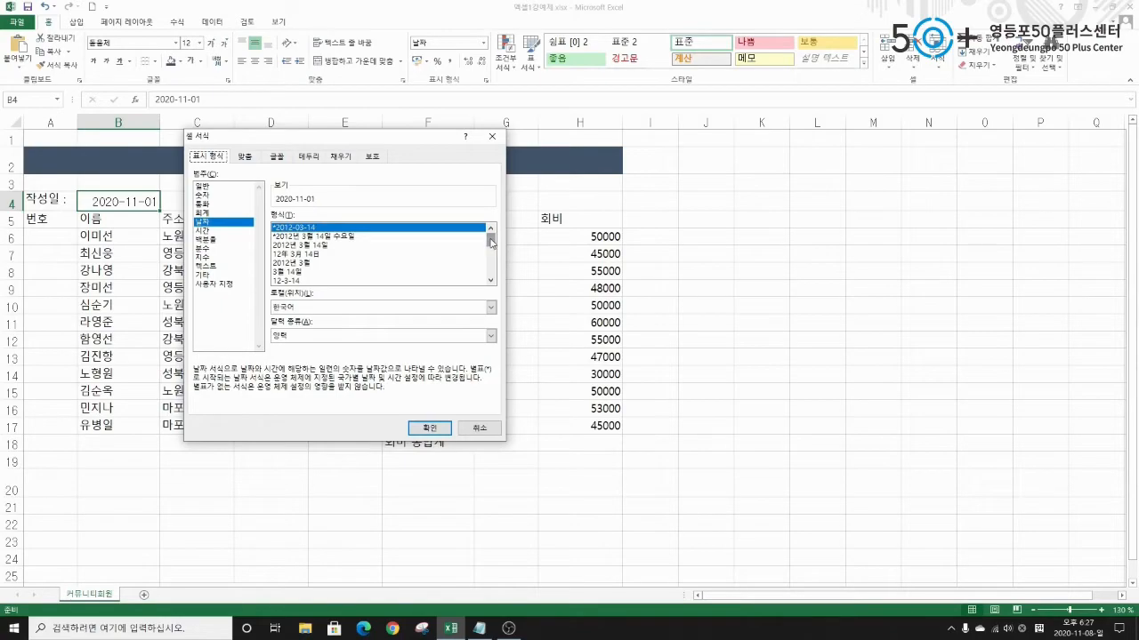
{"action": "left_click", "coordinate": [285, 274]}
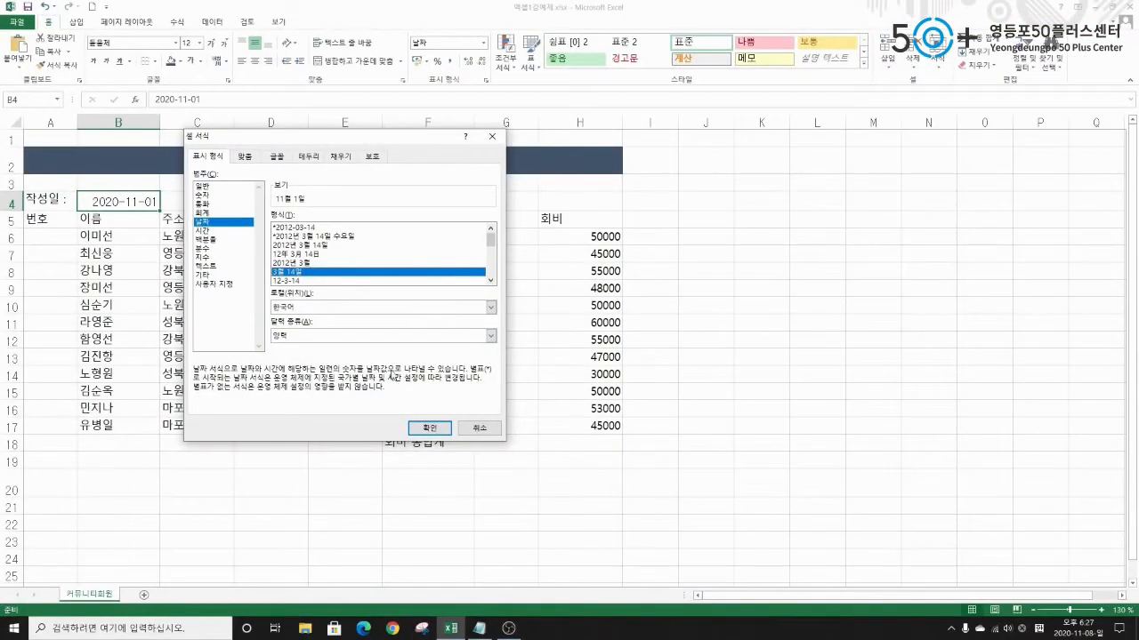
{"action": "left_click", "coordinate": [781, 605]}
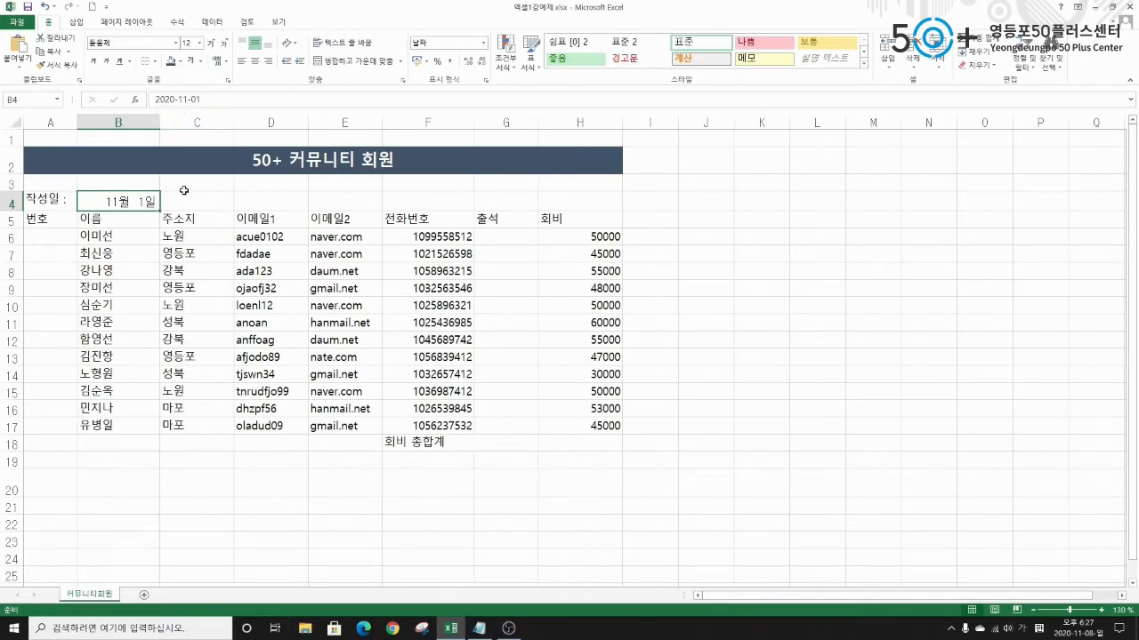
Enter 1 in A6 as the first member number and centre it.
{"action": "left_click", "coordinate": [36, 237]}
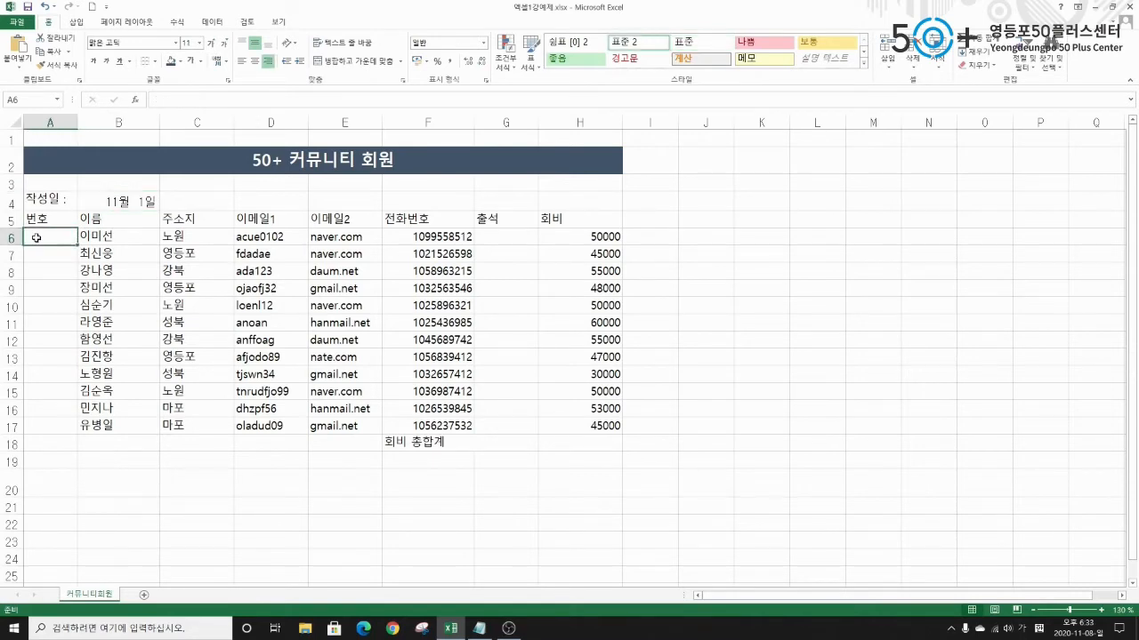
{"action": "type", "text": "1"}
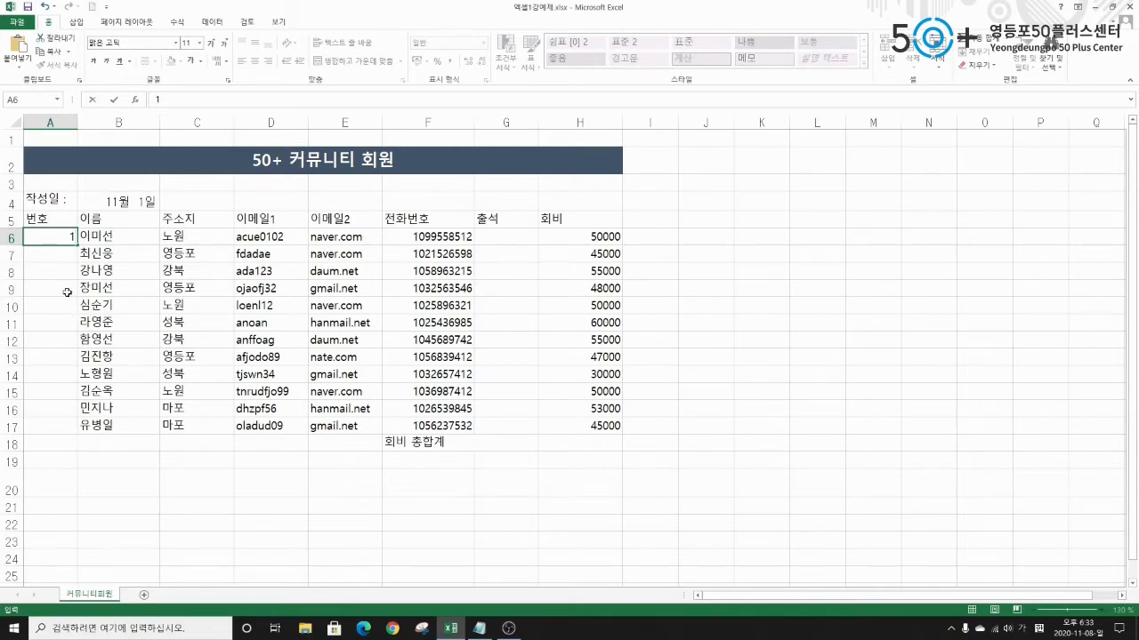
{"action": "left_click", "coordinate": [49, 249]}
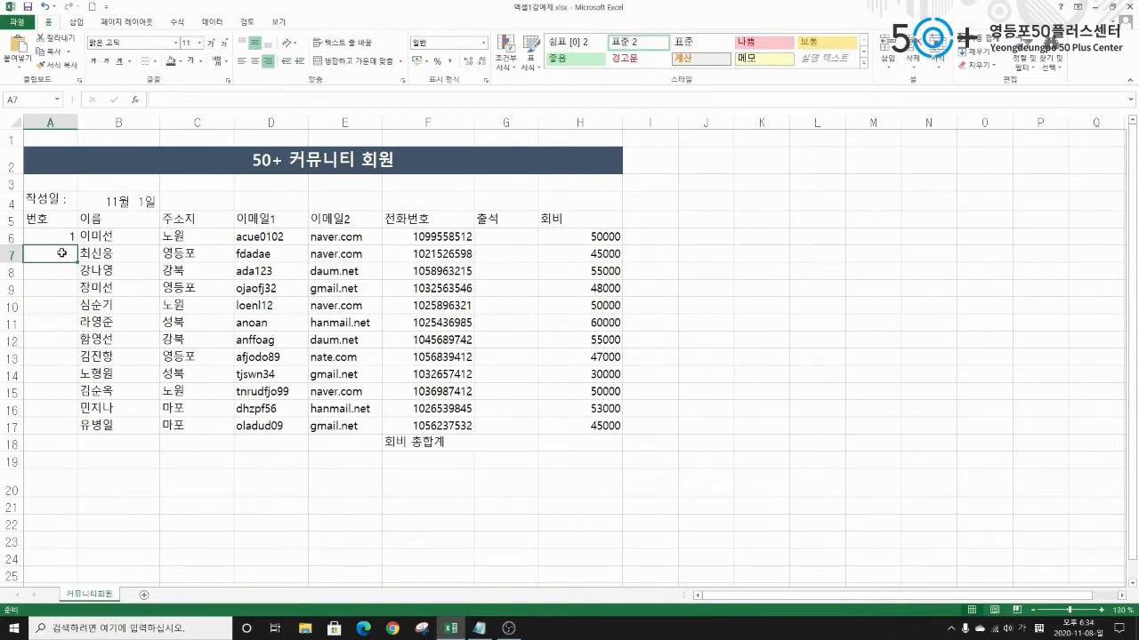
{"action": "left_click", "coordinate": [56, 234]}
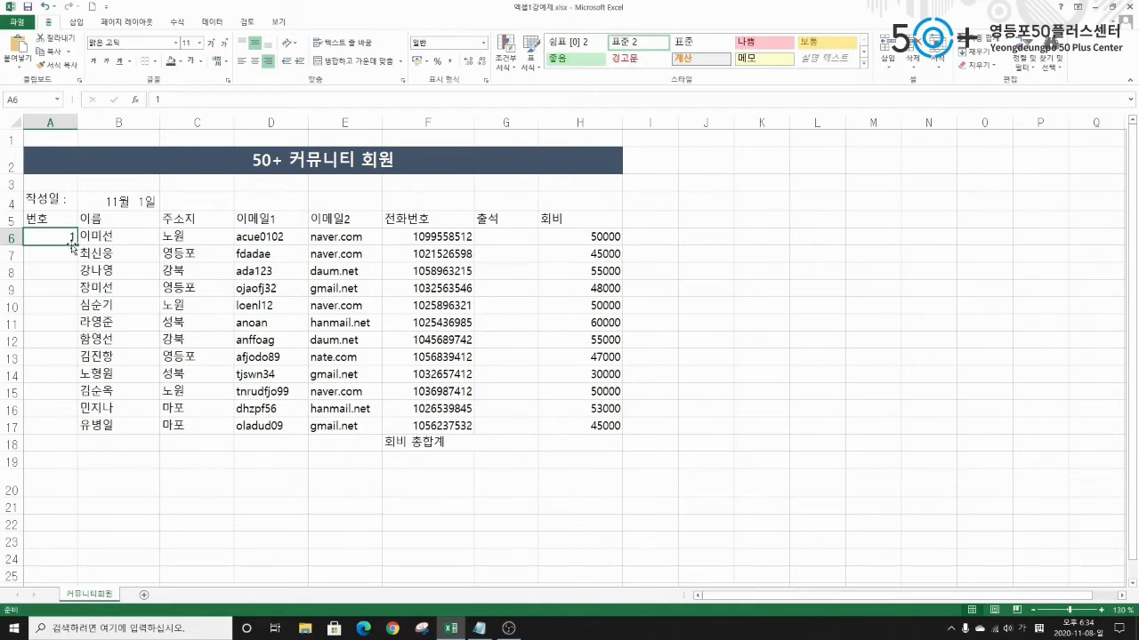
{"action": "left_click", "coordinate": [43, 221]}
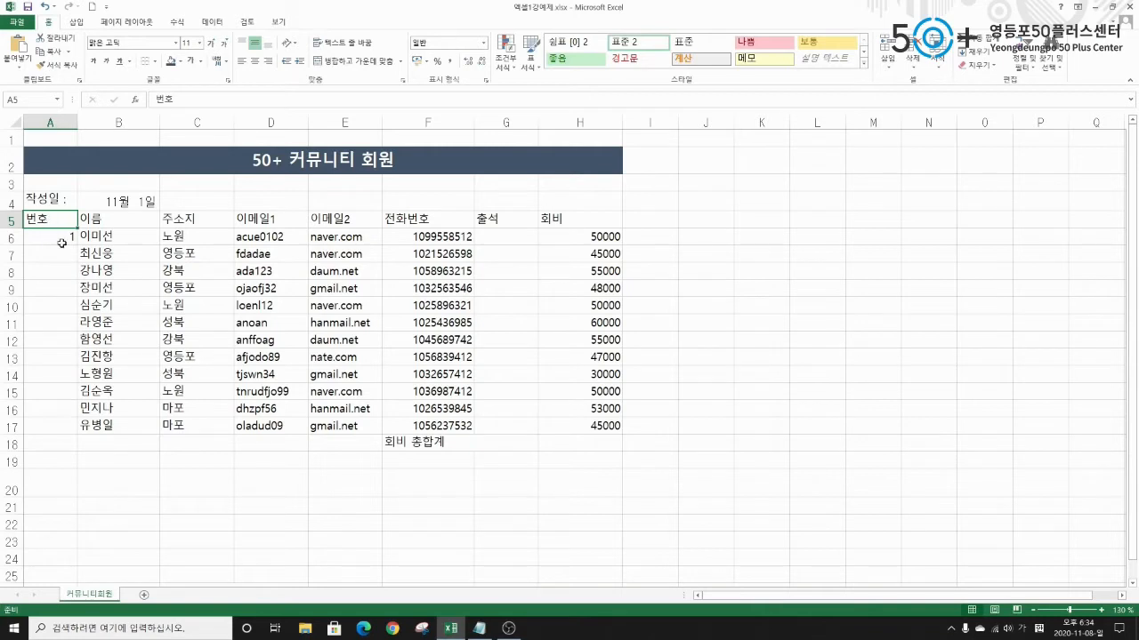
{"action": "left_click", "coordinate": [59, 241]}
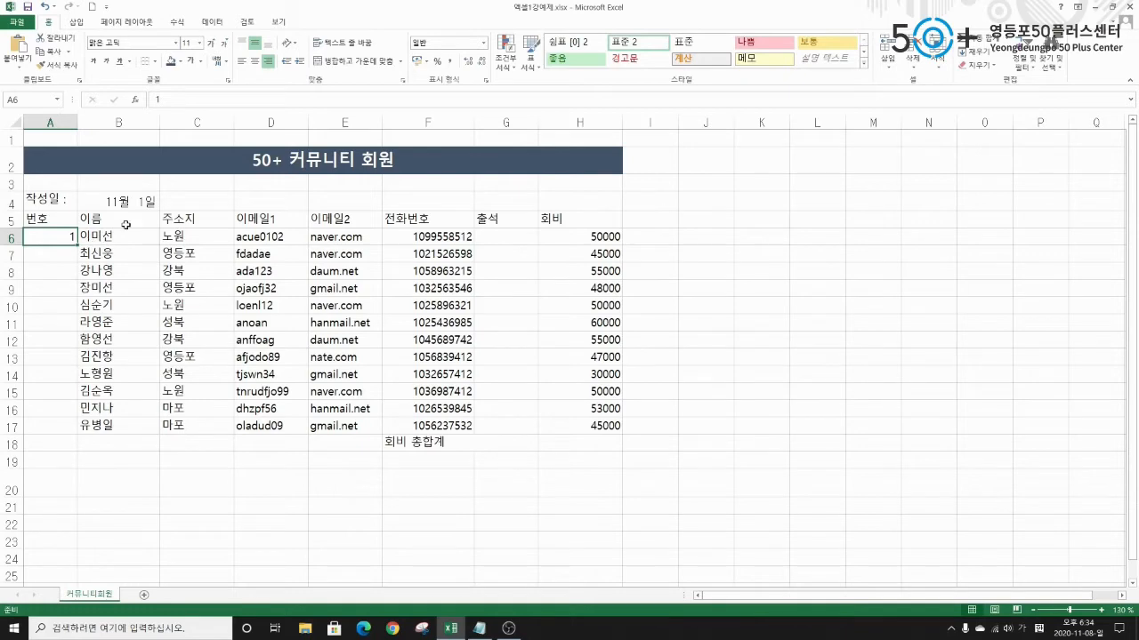
{"action": "left_click", "coordinate": [255, 61]}
Fill A6 down to A17 and convert it to a 1–12 series.
{"action": "left_click_drag", "start_coordinate": [99, 286], "coordinate": [94, 405]}
{"action": "left_click_drag", "start_coordinate": [73, 339], "coordinate": [72, 430]}
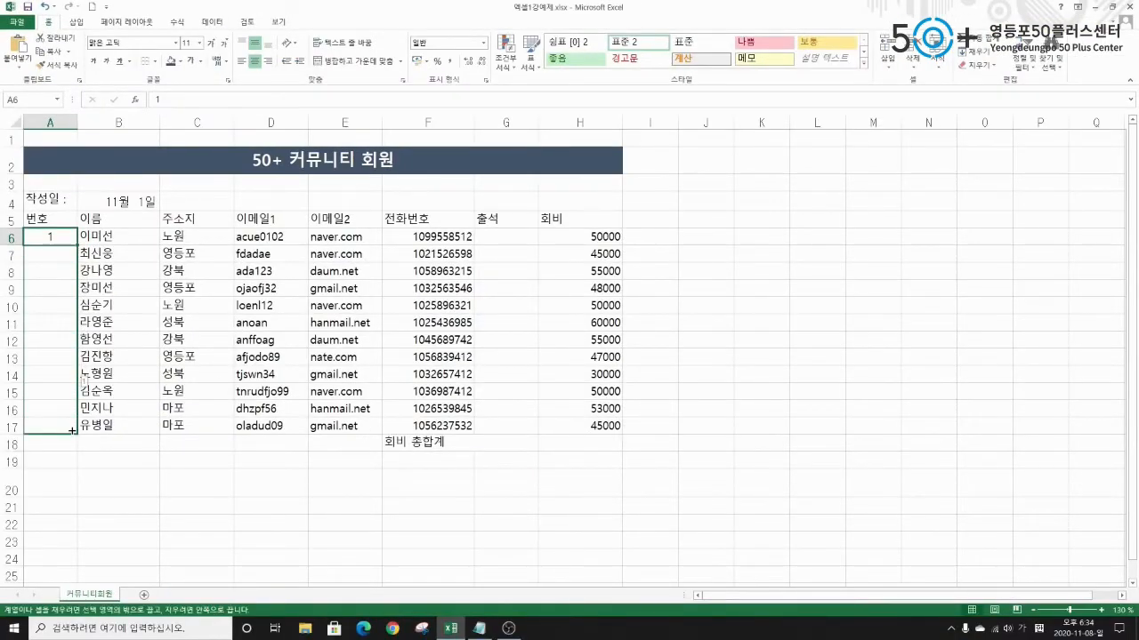
{"action": "left_click_drag", "start_coordinate": [72, 431], "coordinate": [72, 430]}
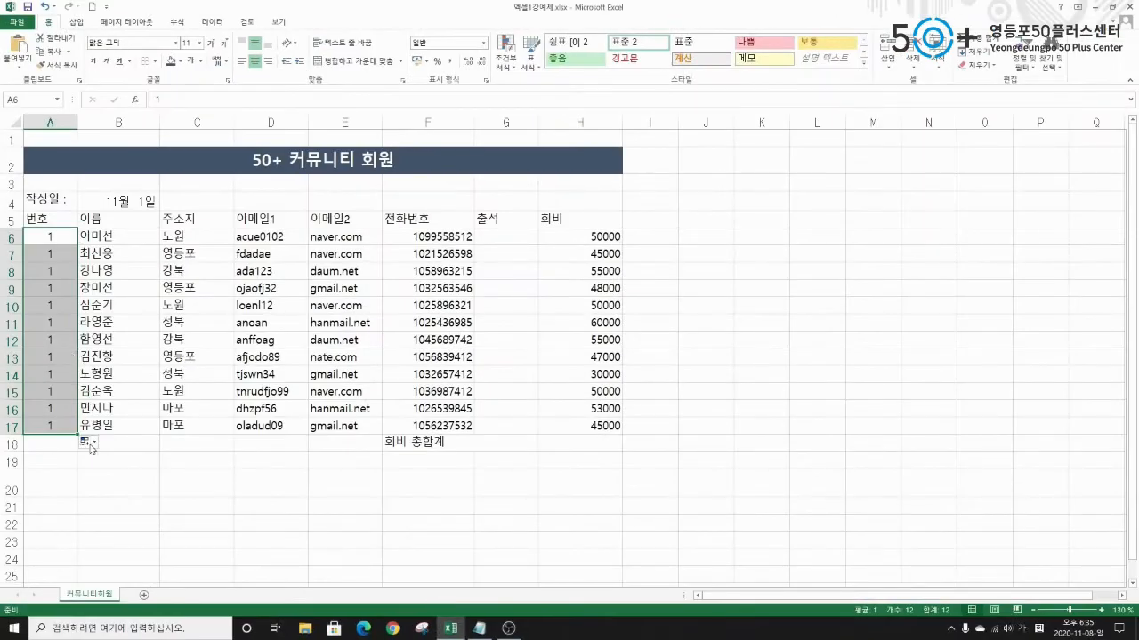
{"action": "left_click", "coordinate": [171, 473]}
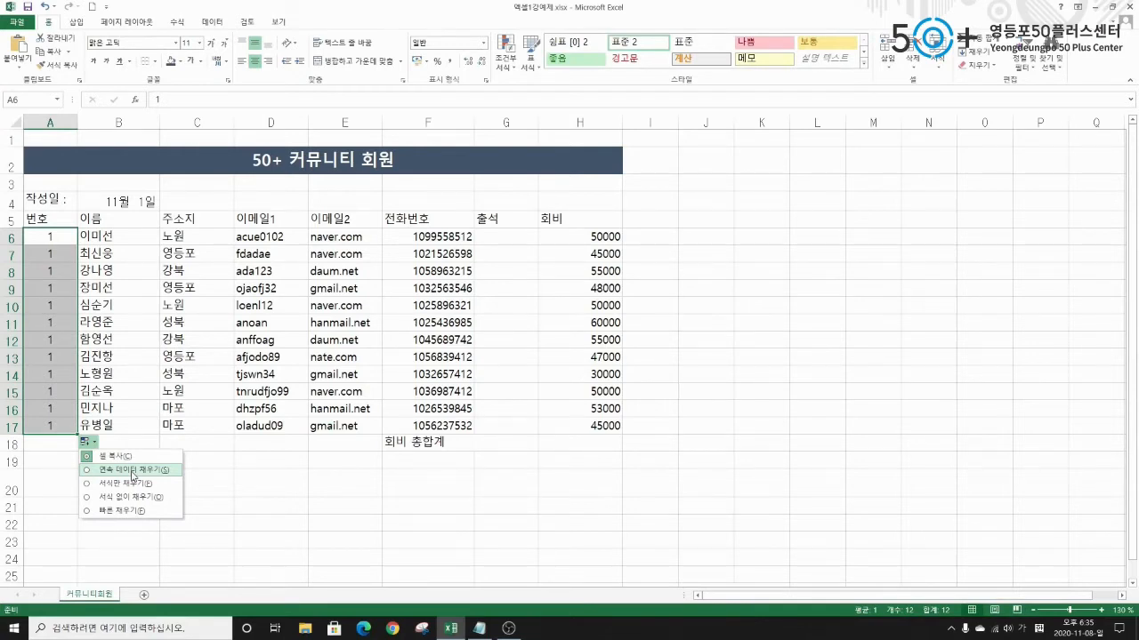
{"action": "left_click", "coordinate": [133, 474]}
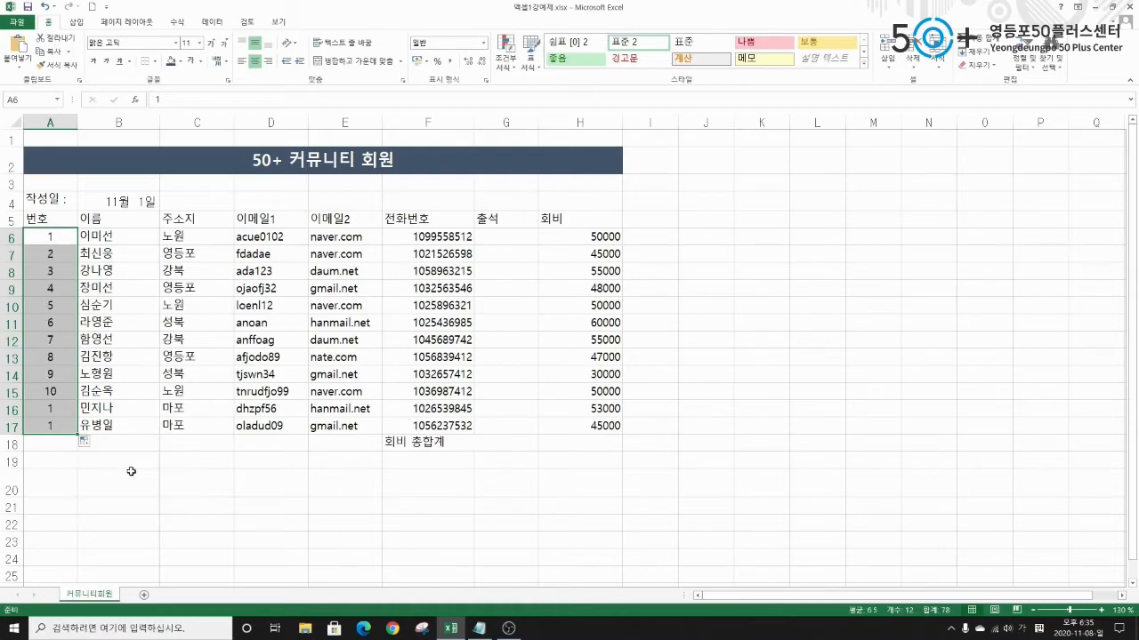
Return to A6, then begin an entry in the first member's 출석 cell G6.
{"action": "type", "text": "1"}
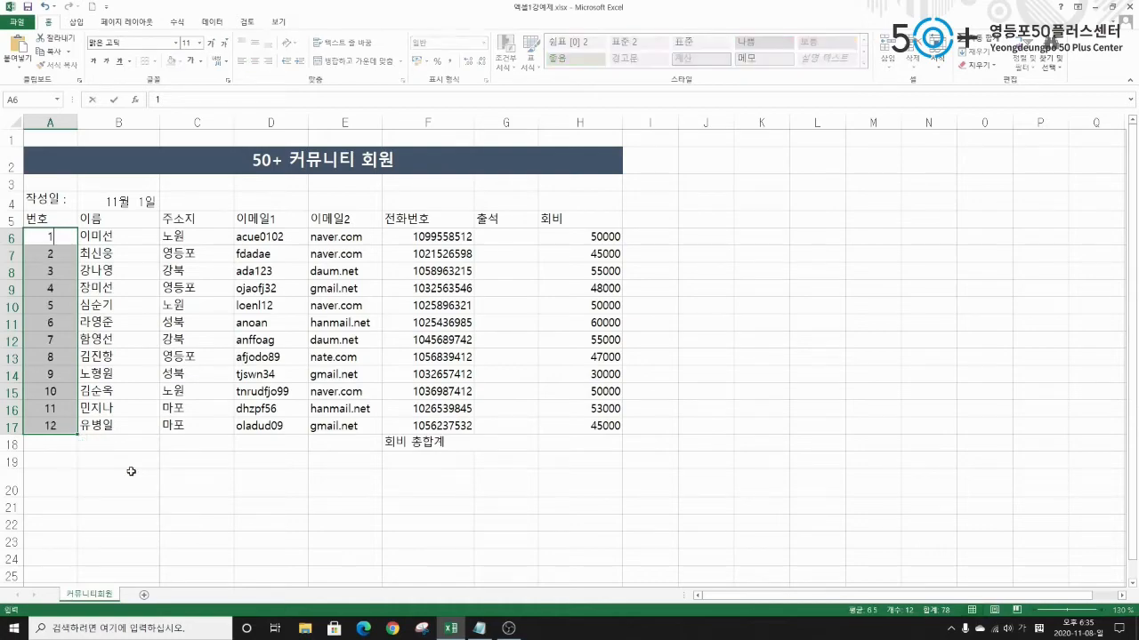
{"action": "key", "text": "Escape"}
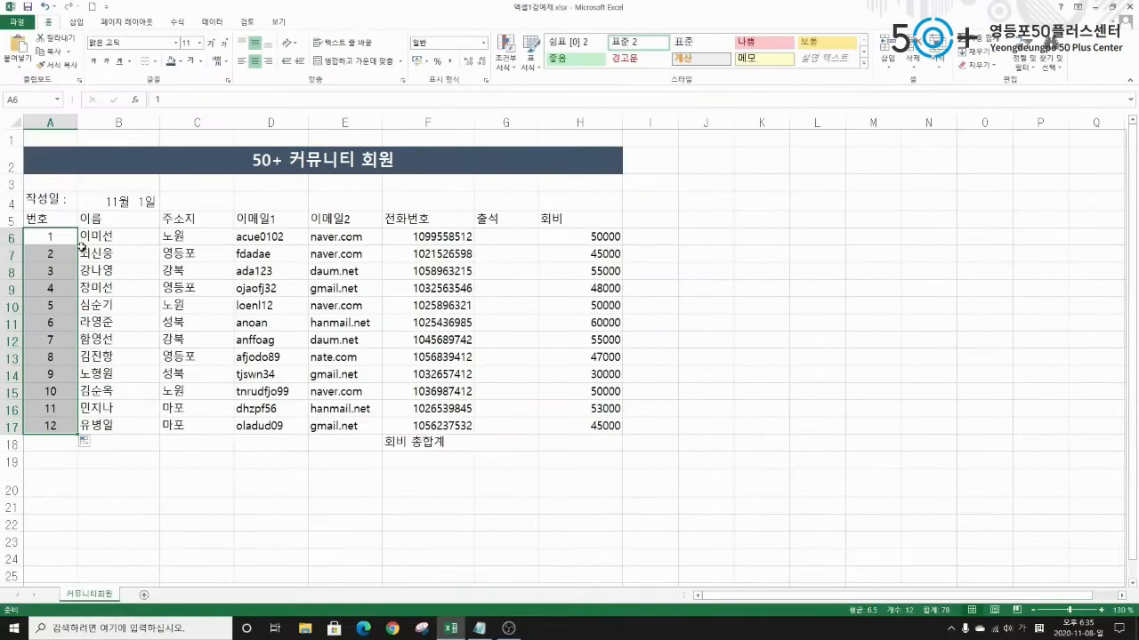
{"action": "left_click", "coordinate": [106, 81]}
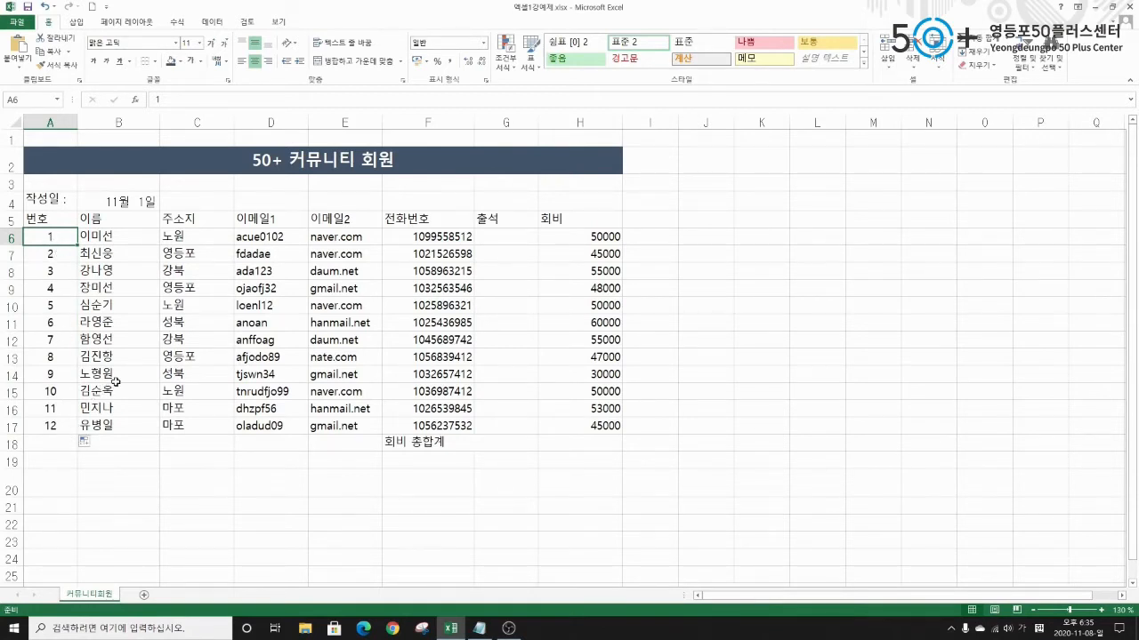
{"action": "left_click", "coordinate": [498, 237]}
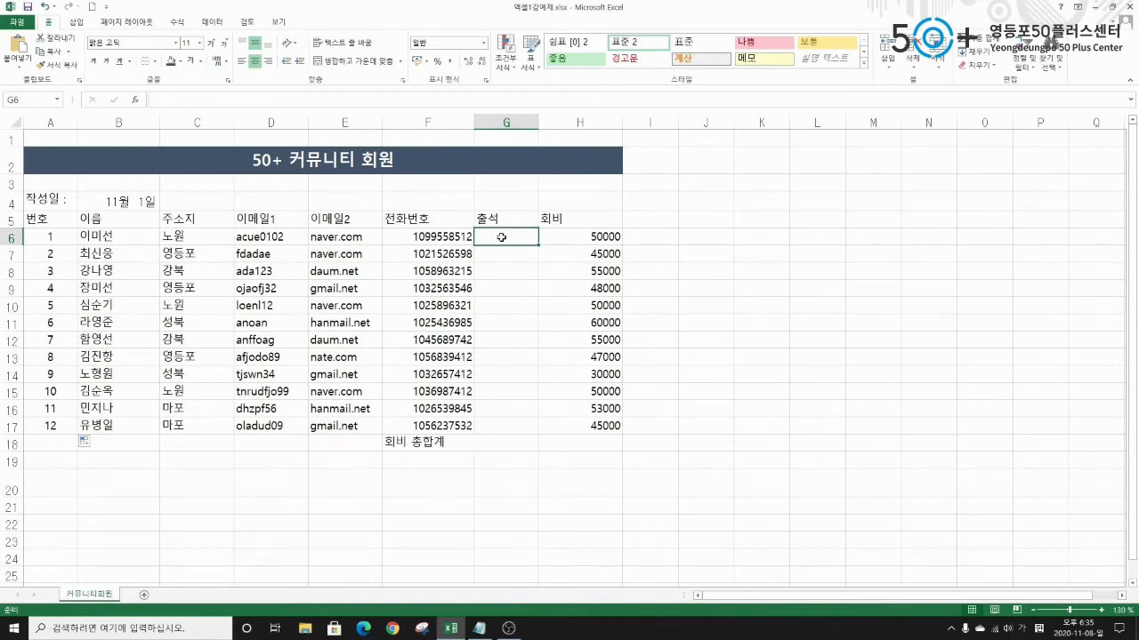
{"action": "type", "text": "ㅁ"}
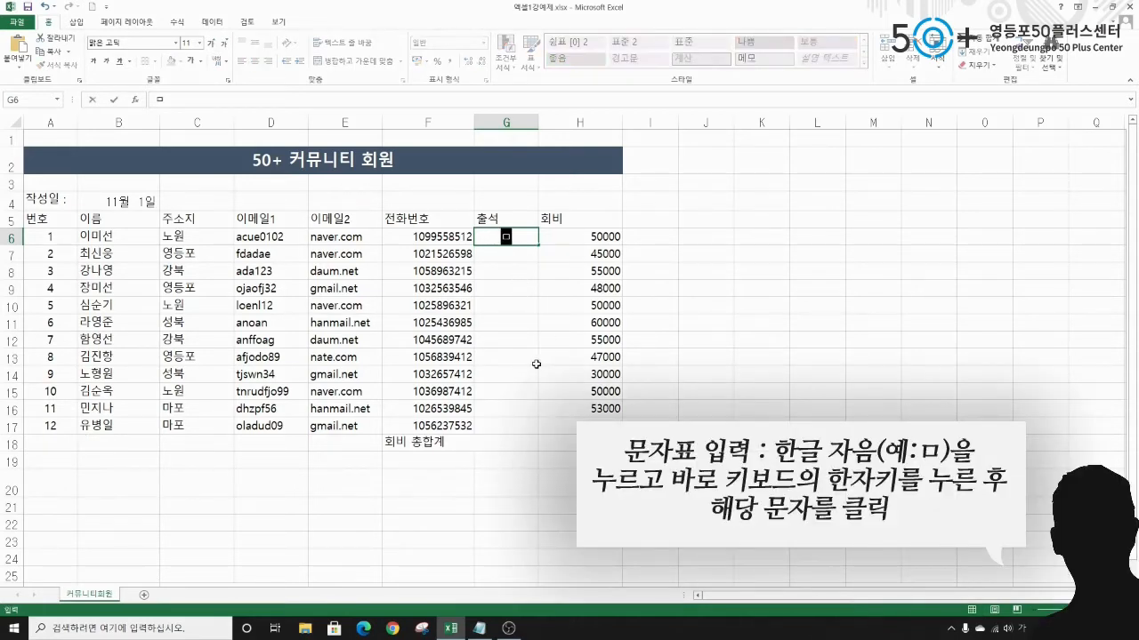
Enter a ○ attendance mark in G6 from the ㅁ Hanja symbol list.
{"action": "key", "text": "Hangul_Hanja"}
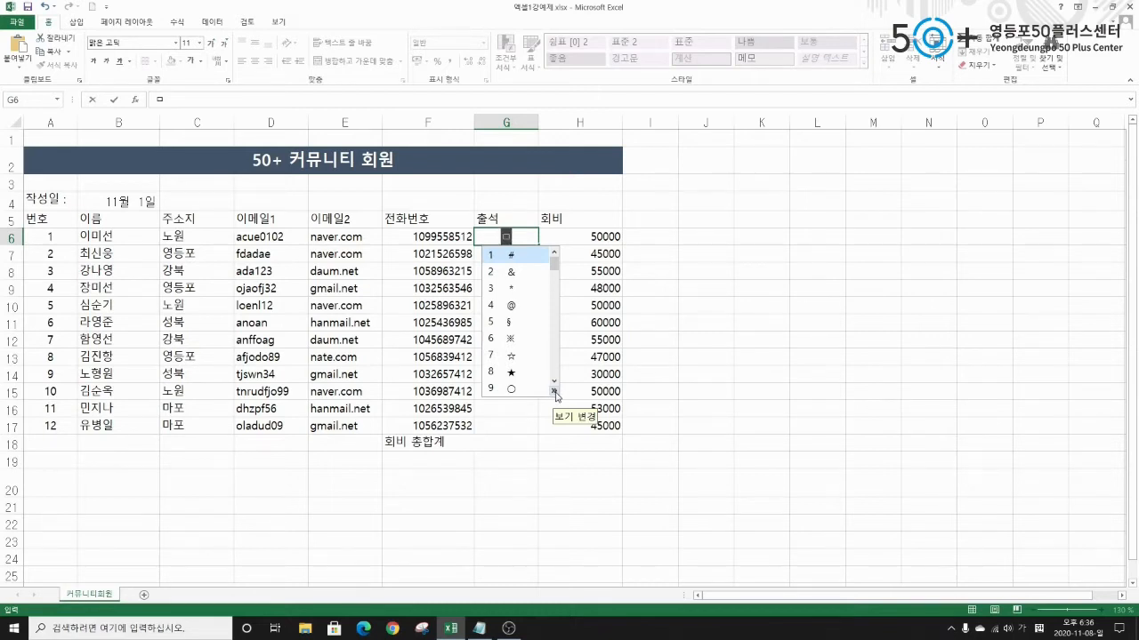
{"action": "left_click", "coordinate": [554, 391]}
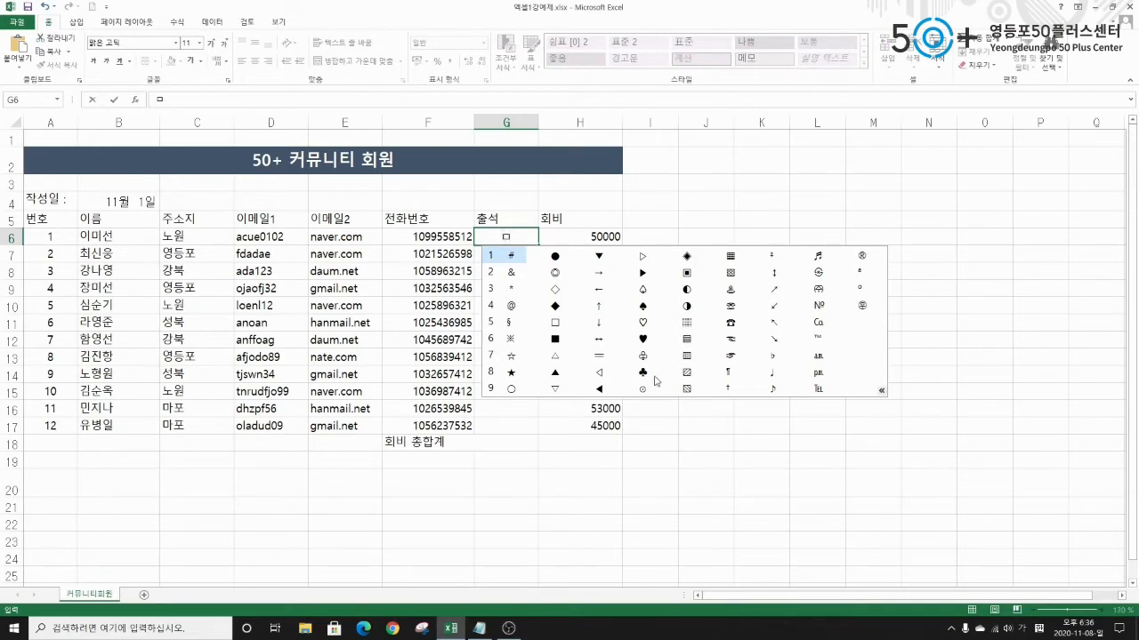
{"action": "left_click", "coordinate": [511, 390]}
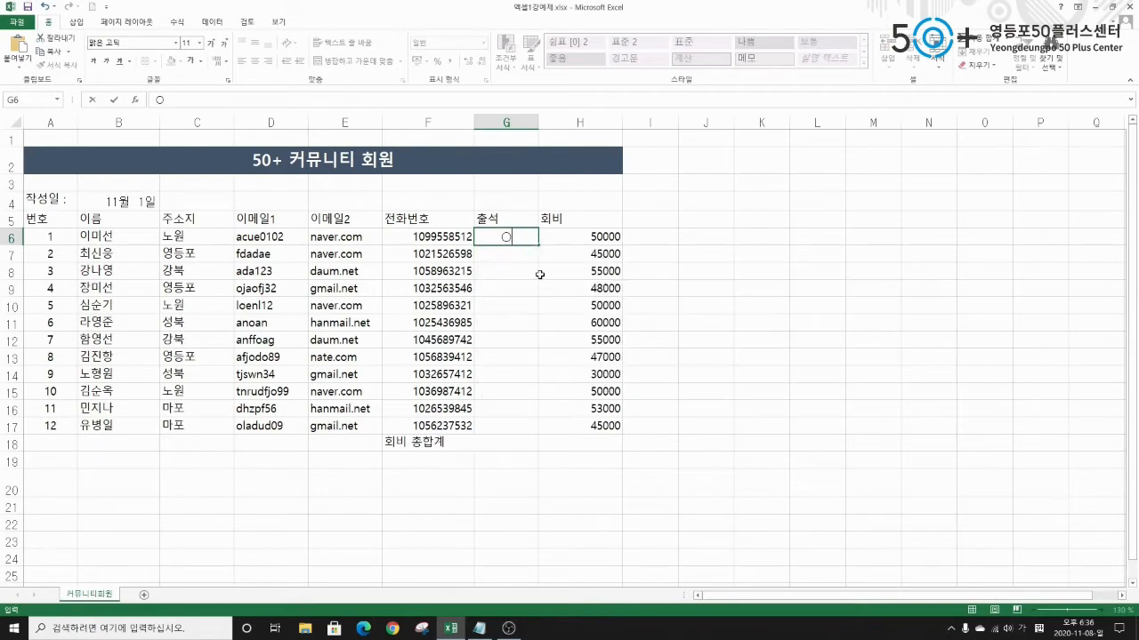
{"action": "key", "text": "Return"}
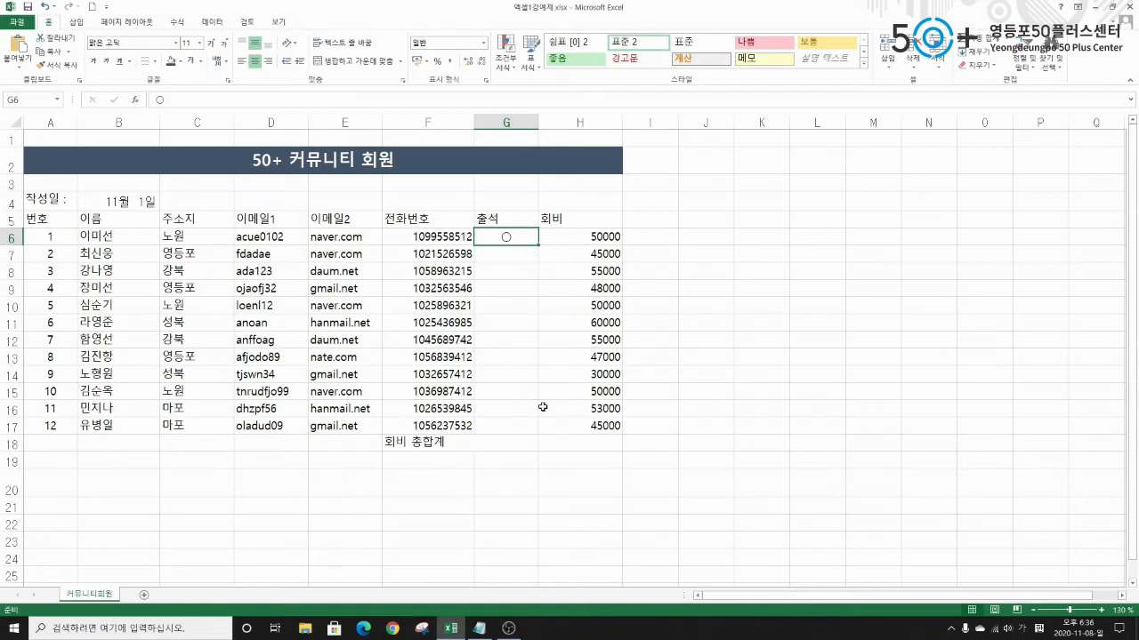
Fill the ○ mark down G6:G17, then clear it from G8, G13 and G16.
{"action": "left_click_drag", "start_coordinate": [538, 247], "coordinate": [543, 436]}
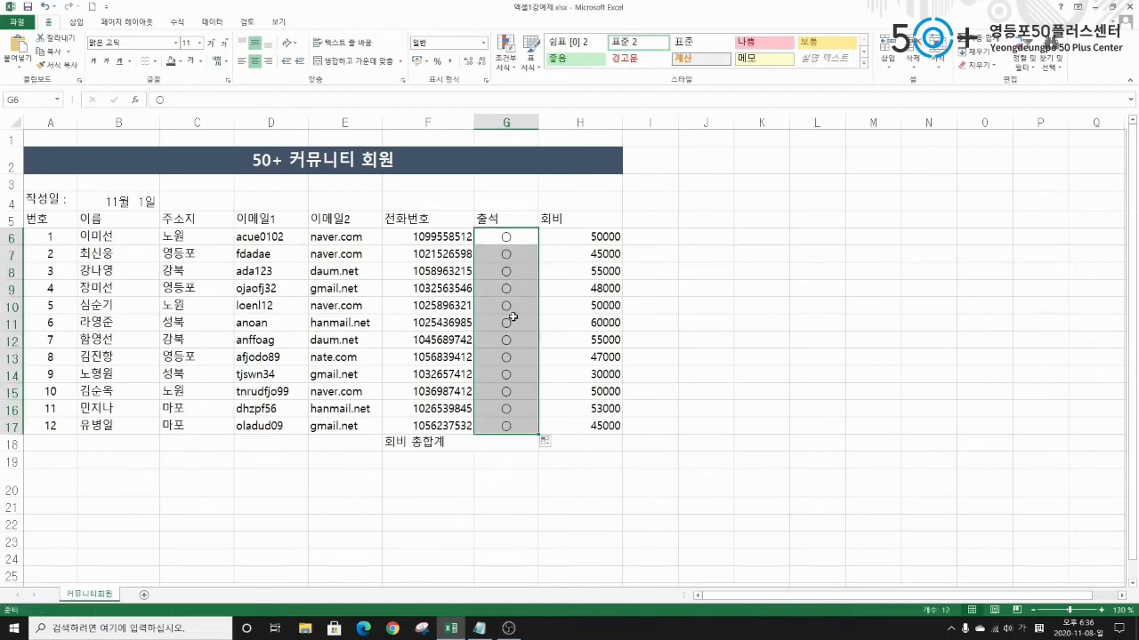
{"action": "left_click", "coordinate": [504, 270]}
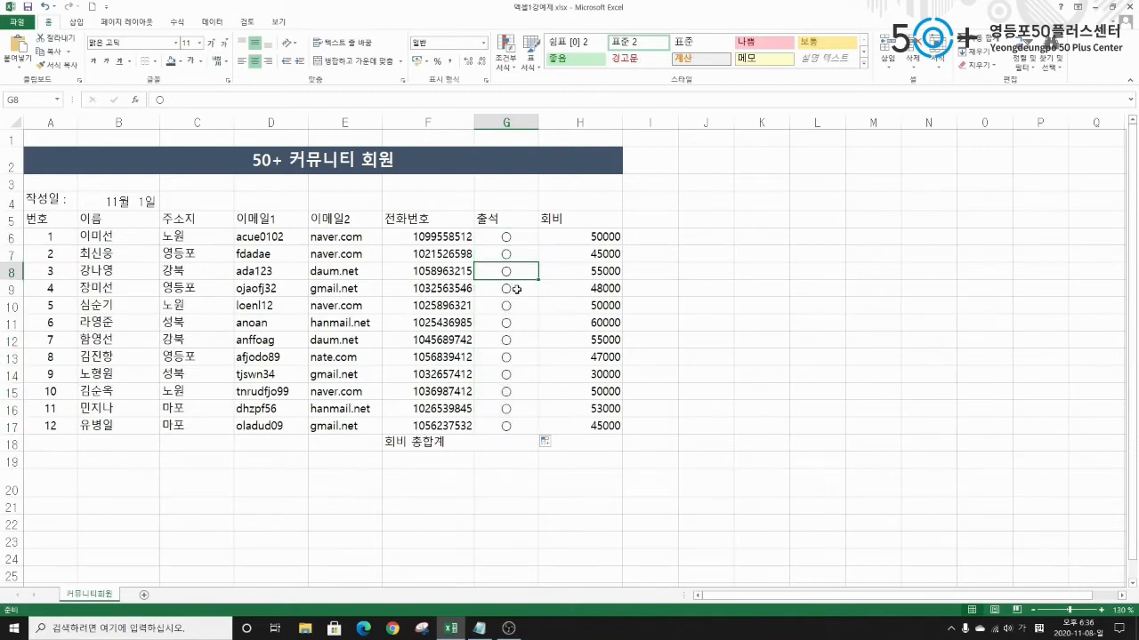
{"action": "key", "text": "Delete"}
{"action": "left_click", "coordinate": [510, 357]}
{"action": "key", "text": "Delete"}
{"action": "left_click", "coordinate": [510, 409]}
{"action": "key", "text": "Delete"}
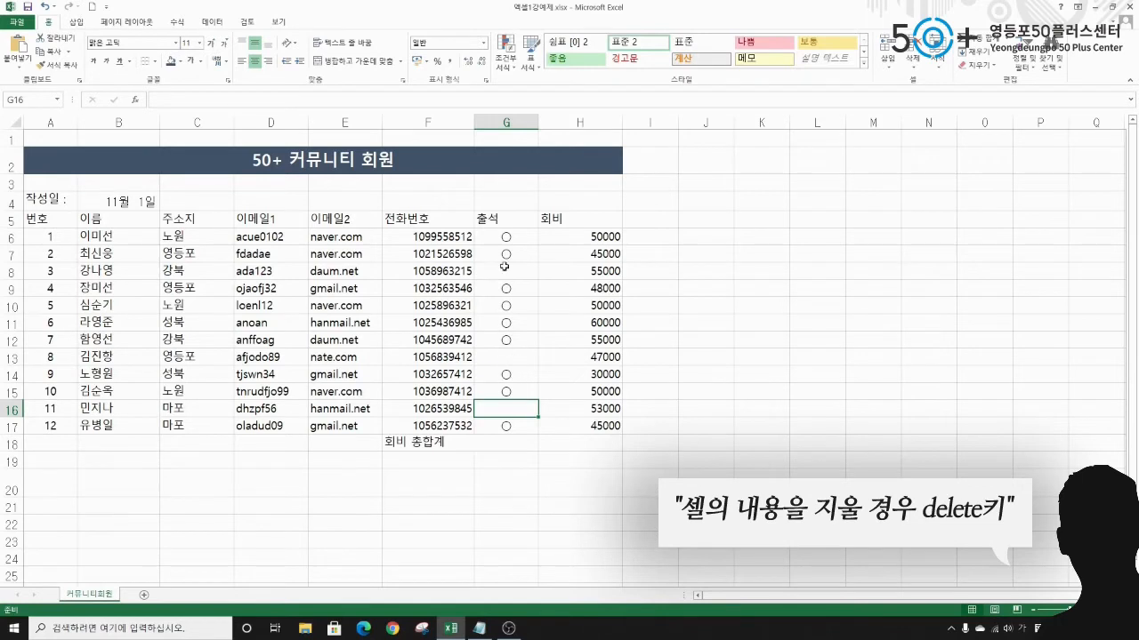
{"action": "left_click", "coordinate": [511, 238]}
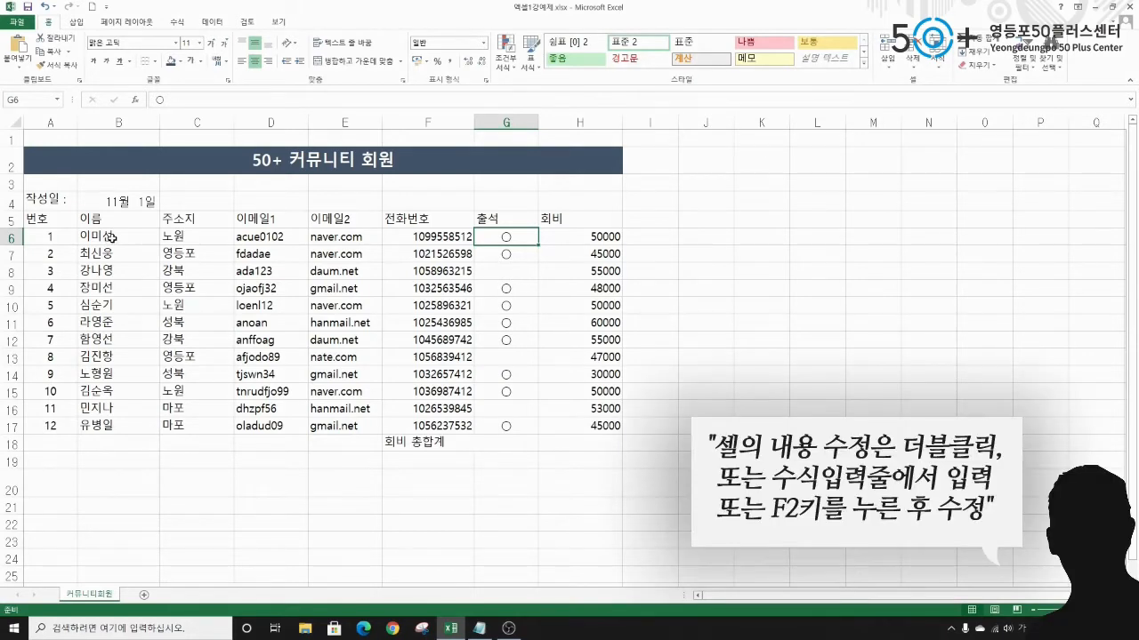
Fix the last syllable of the first member's name in B6, then select fees H6:H17.
{"action": "double_click", "coordinate": [111, 237]}
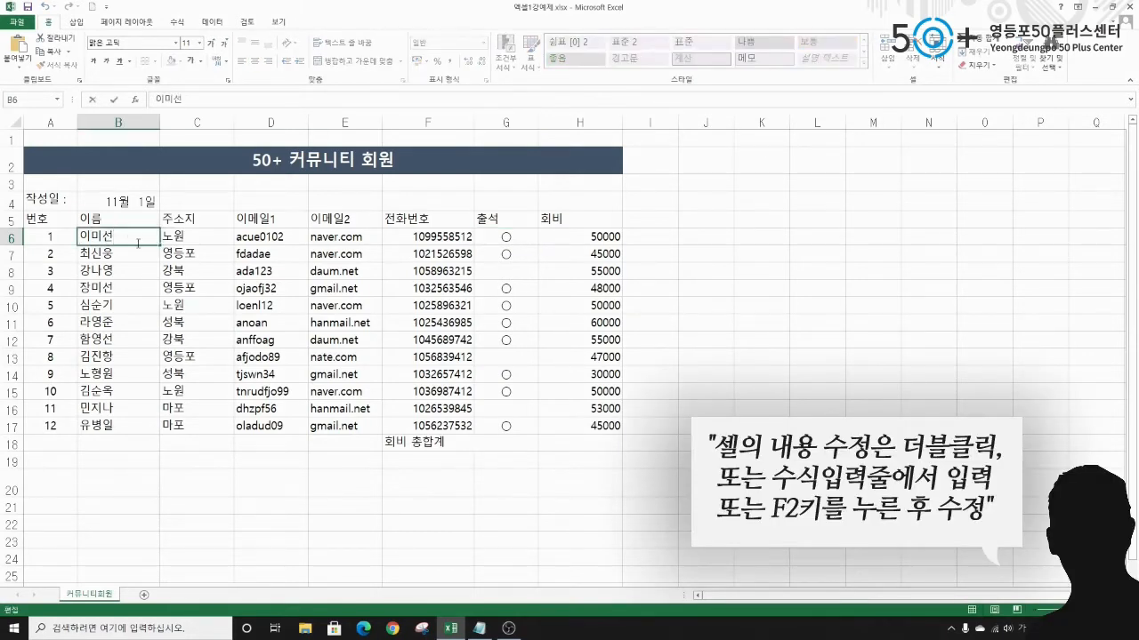
{"action": "key", "text": "BackSpace"}
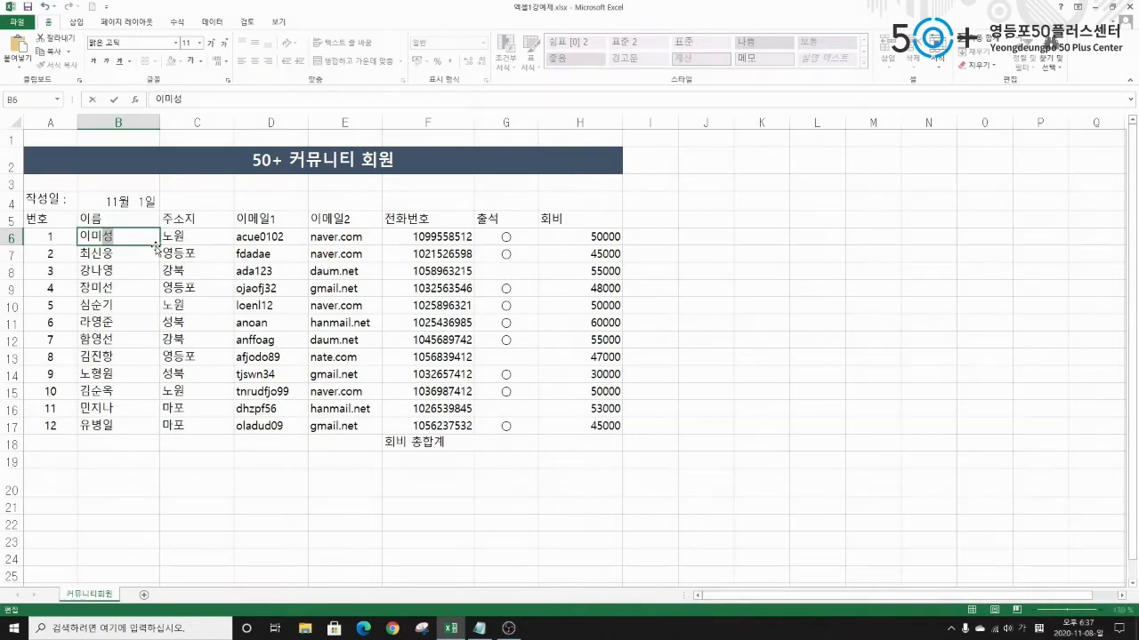
{"action": "key", "text": "Return"}
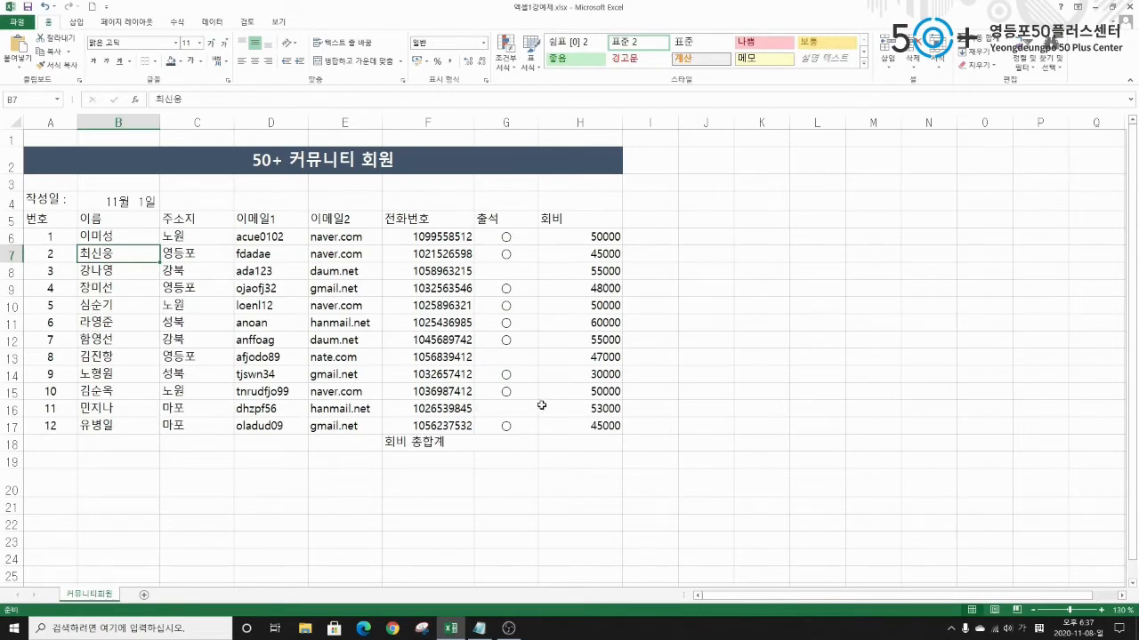
{"action": "left_click", "coordinate": [530, 323]}
{"action": "left_click_drag", "start_coordinate": [588, 237], "coordinate": [587, 439]}
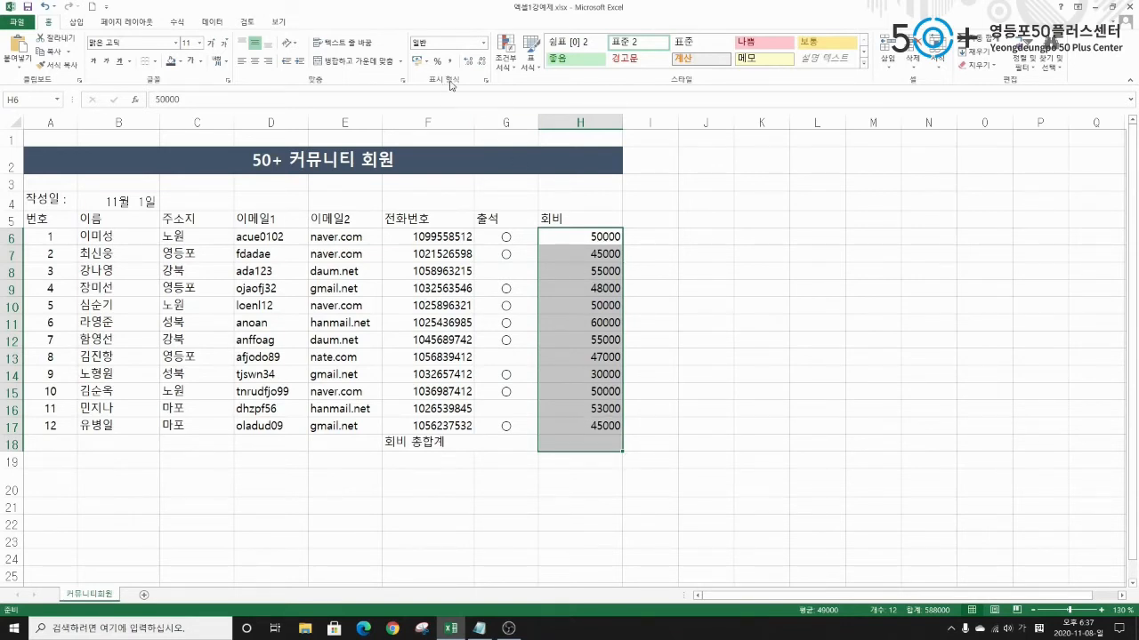
Apply Comma Style to the fees in H6:H17 so they read like 50,000.
{"action": "key", "text": "ctrl+q"}
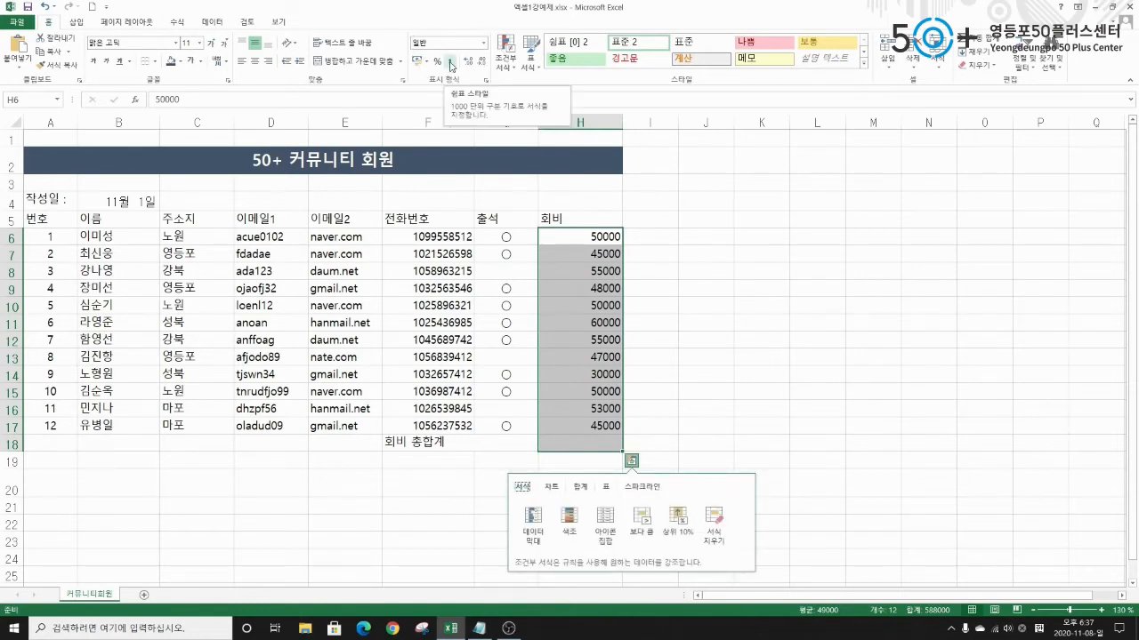
{"action": "left_click", "coordinate": [451, 64]}
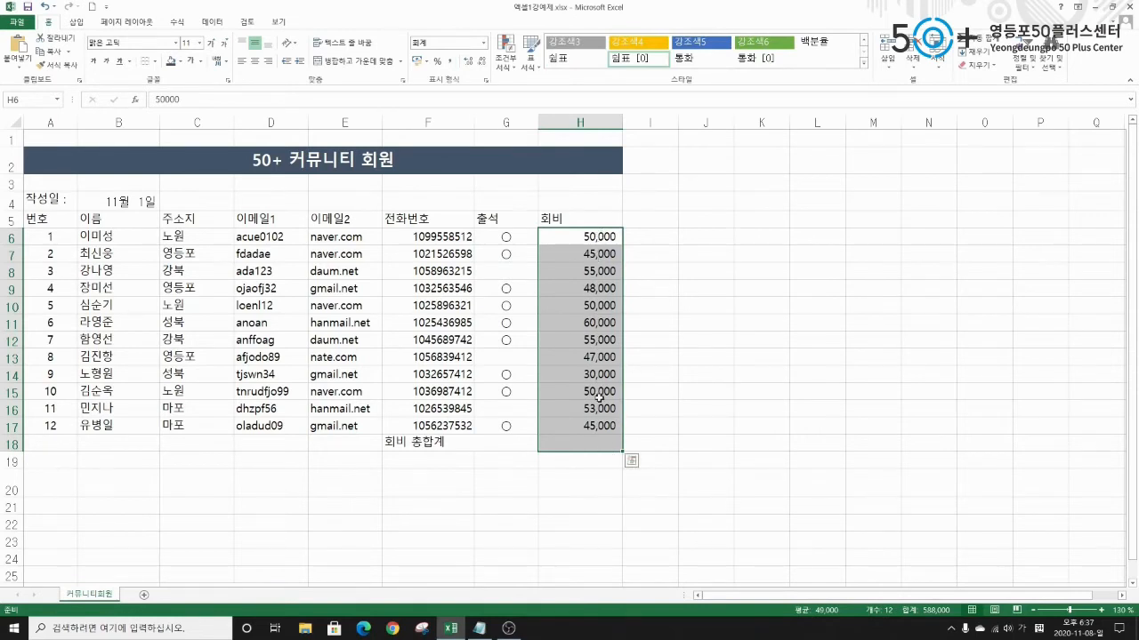
{"action": "left_click", "coordinate": [449, 69]}
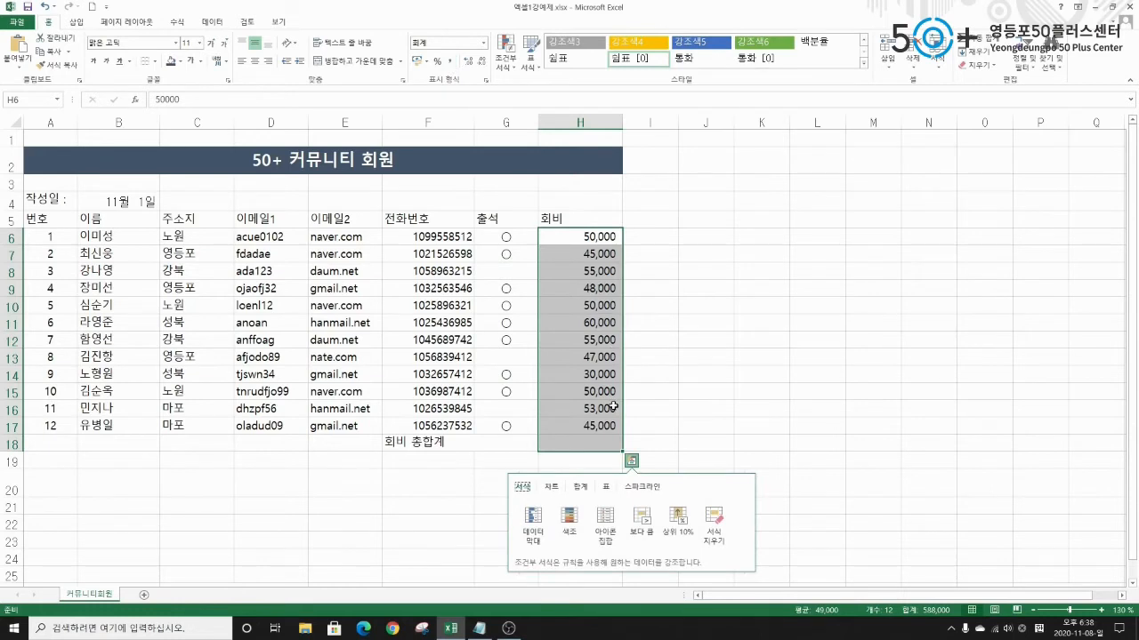
{"action": "left_click", "coordinate": [591, 443]}
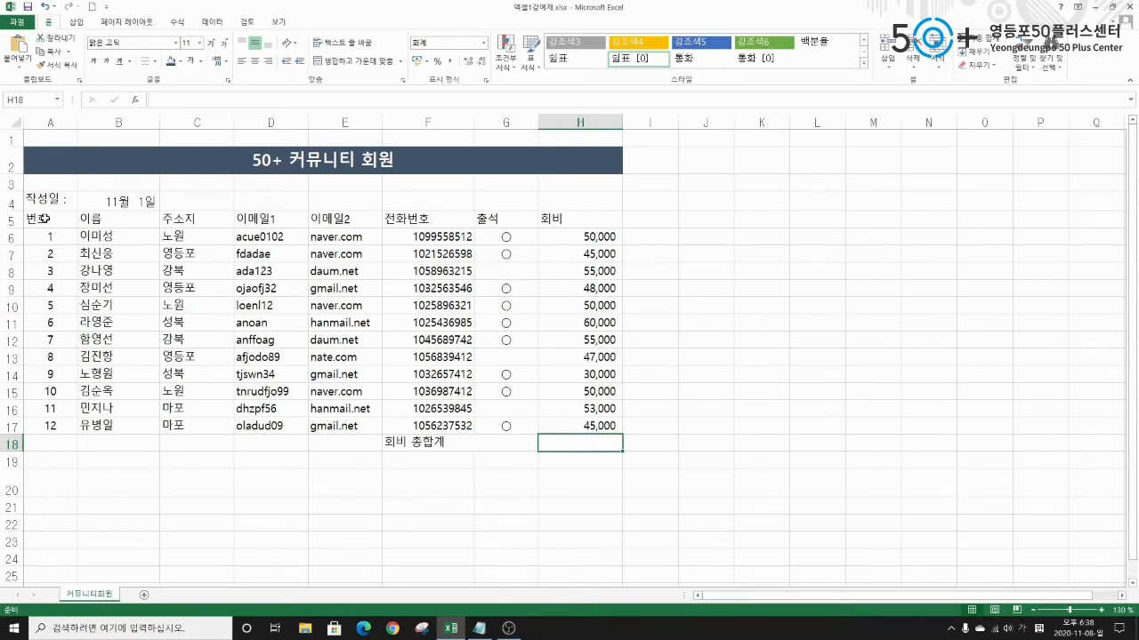
Give the member table A5:H17 All Borders.
{"action": "left_click_drag", "start_coordinate": [41, 220], "coordinate": [591, 427]}
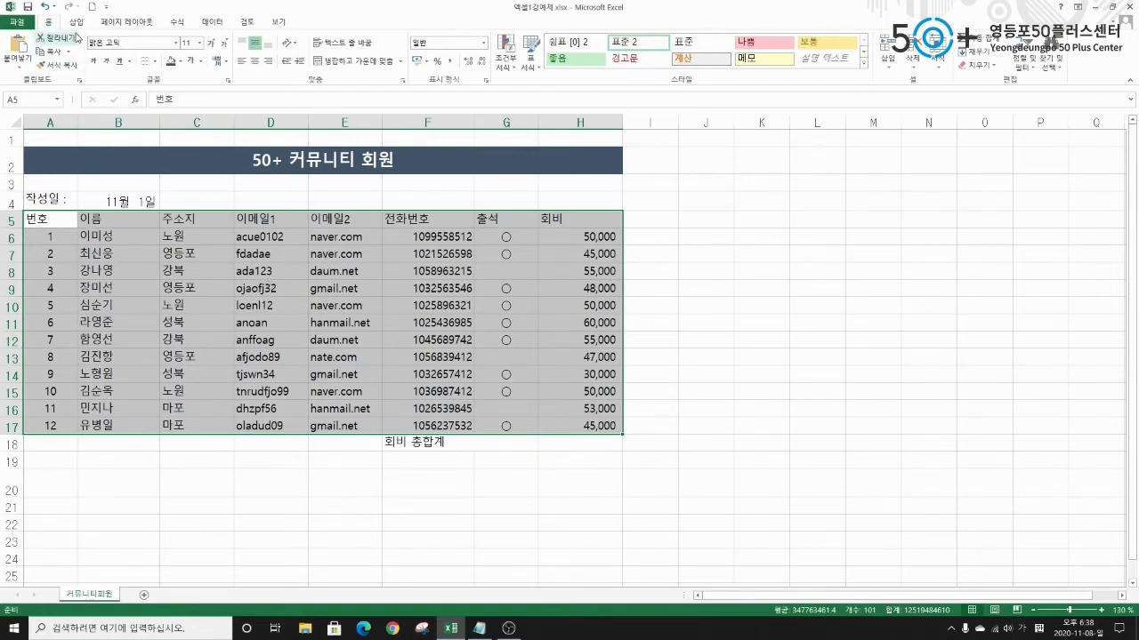
{"action": "key", "text": "ctrl+q"}
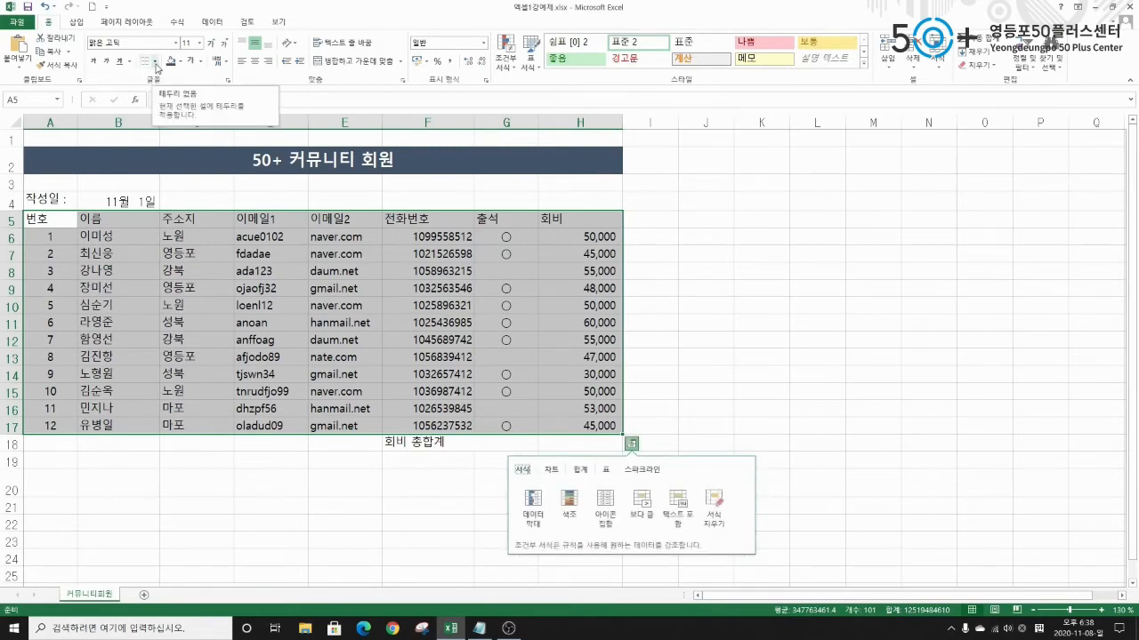
{"action": "left_click", "coordinate": [156, 68]}
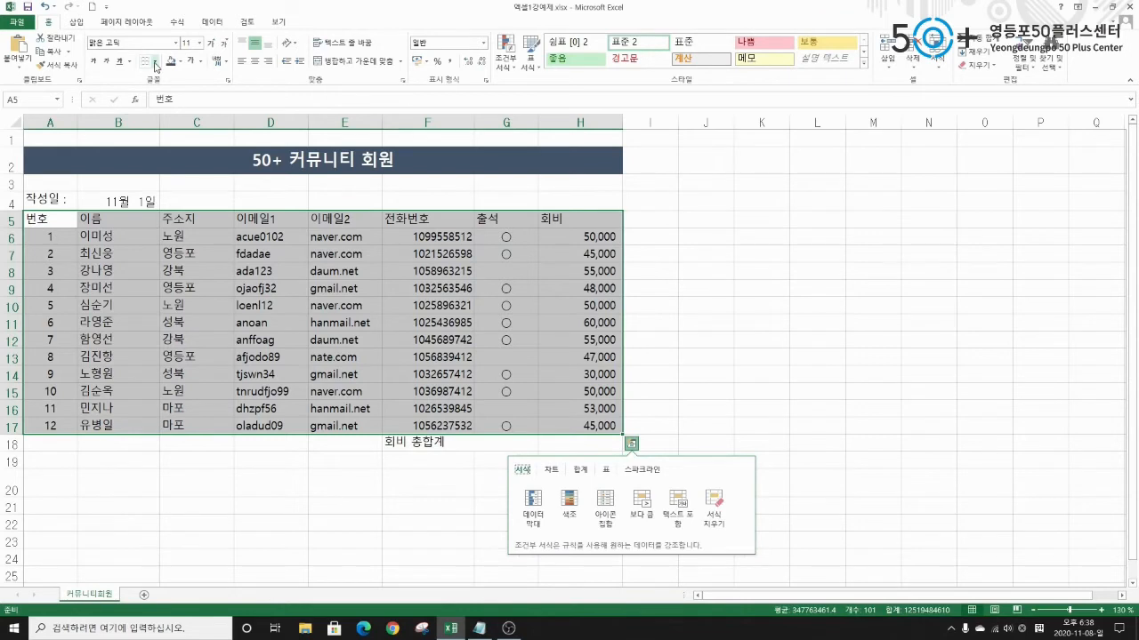
{"action": "left_click", "coordinate": [155, 64]}
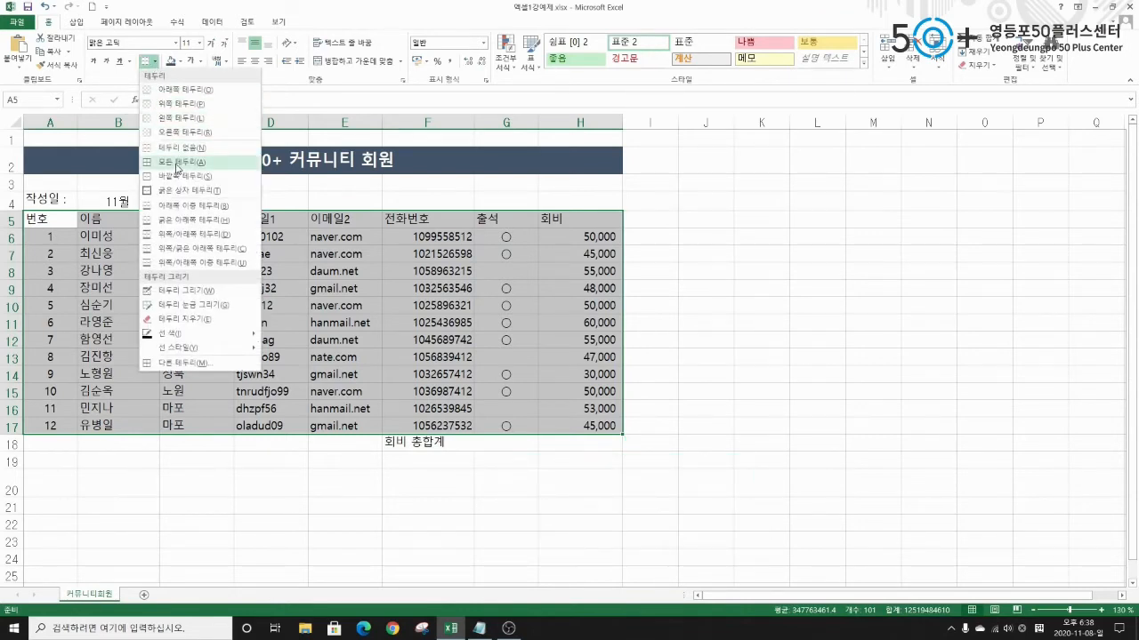
{"action": "left_click", "coordinate": [176, 166]}
{"action": "left_click", "coordinate": [784, 429]}
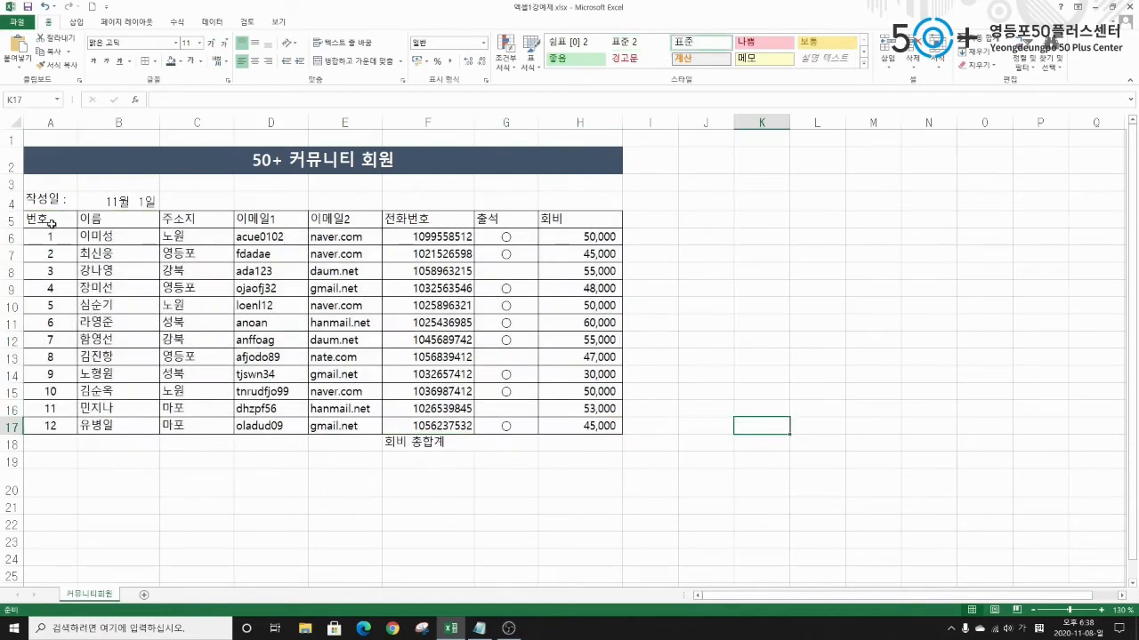
Centre the contents of A5:H17 and select F18:G18 for the 회비 총합계 label.
{"action": "left_click_drag", "start_coordinate": [51, 221], "coordinate": [551, 418]}
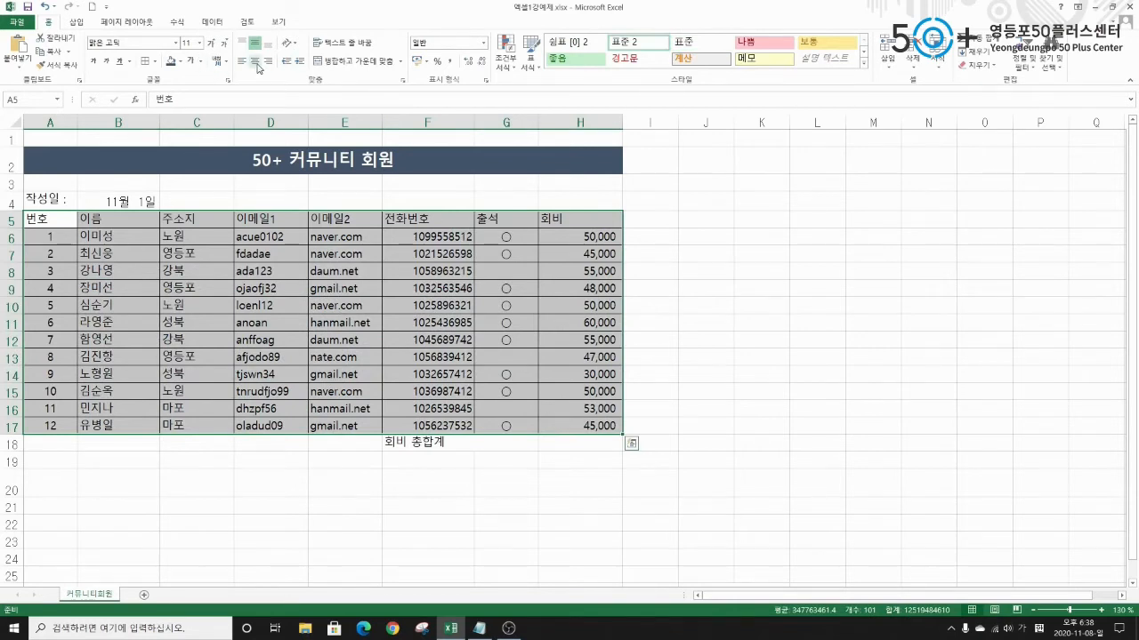
{"action": "key", "text": "ctrl+q"}
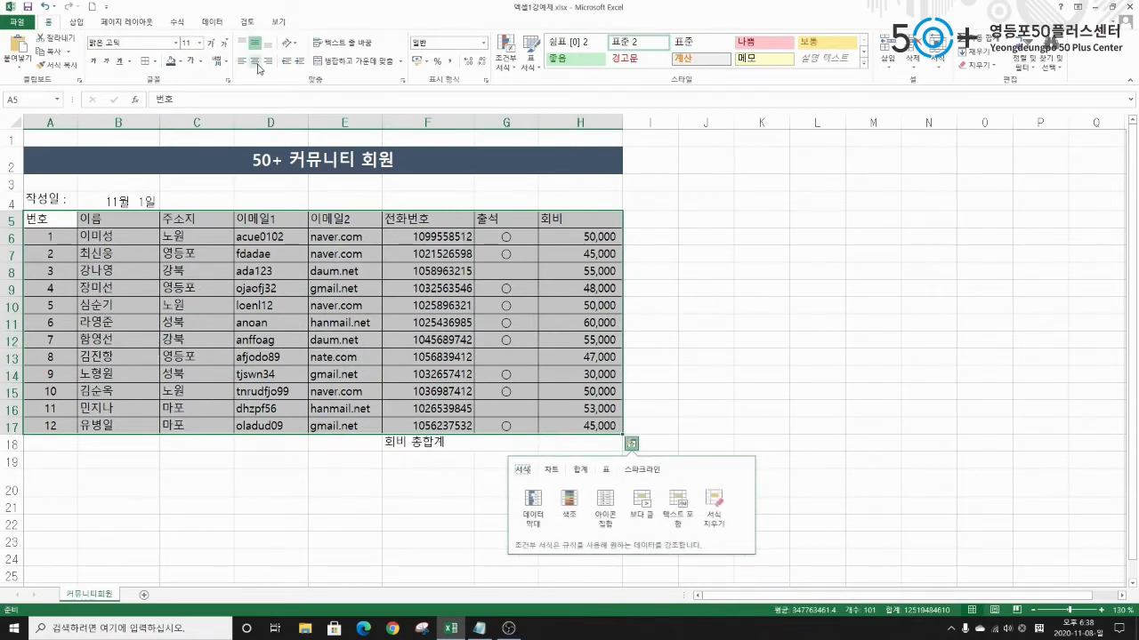
{"action": "left_click", "coordinate": [257, 63]}
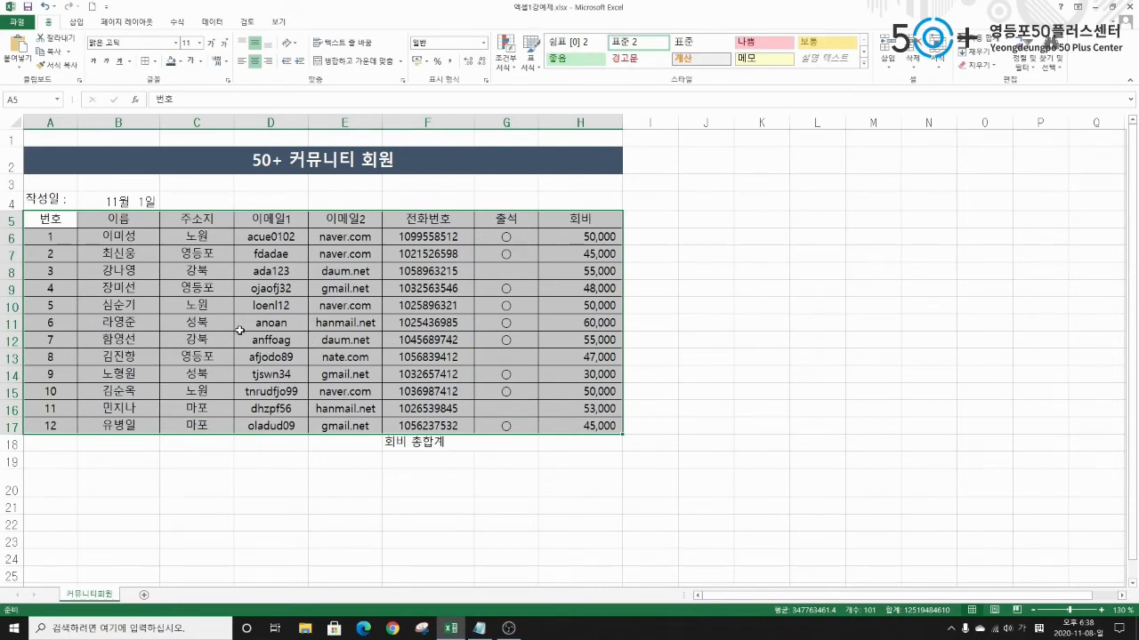
{"action": "left_click", "coordinate": [400, 442]}
{"action": "left_click_drag", "start_coordinate": [401, 442], "coordinate": [564, 442]}
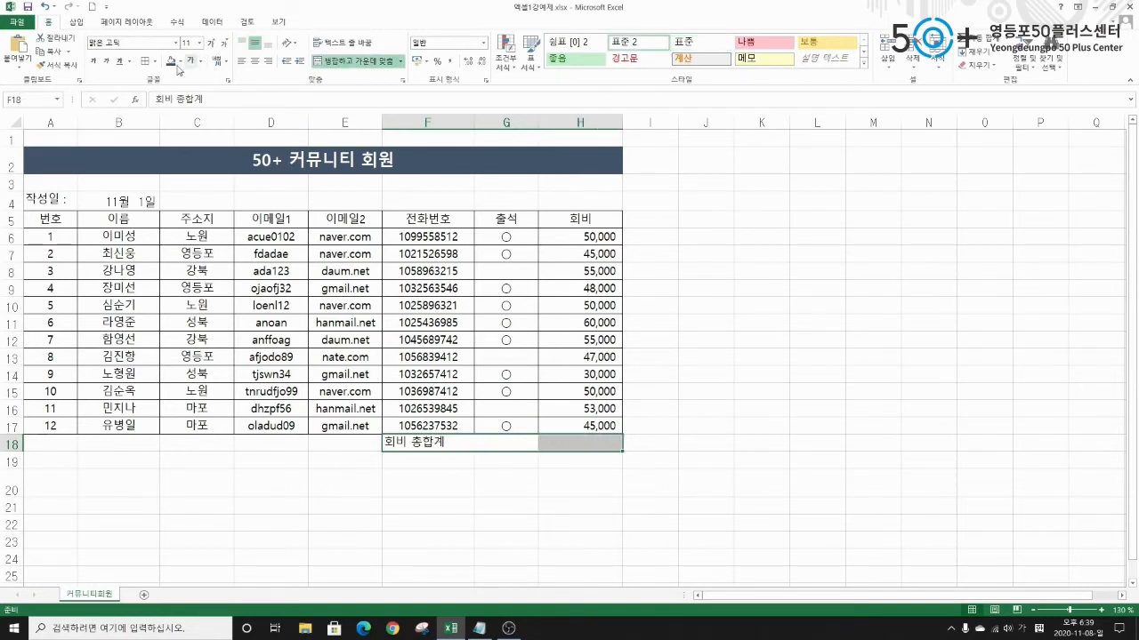
Add All Borders to the total row F18:H18 and centre the 회비 총합계 label.
{"action": "left_click", "coordinate": [155, 61]}
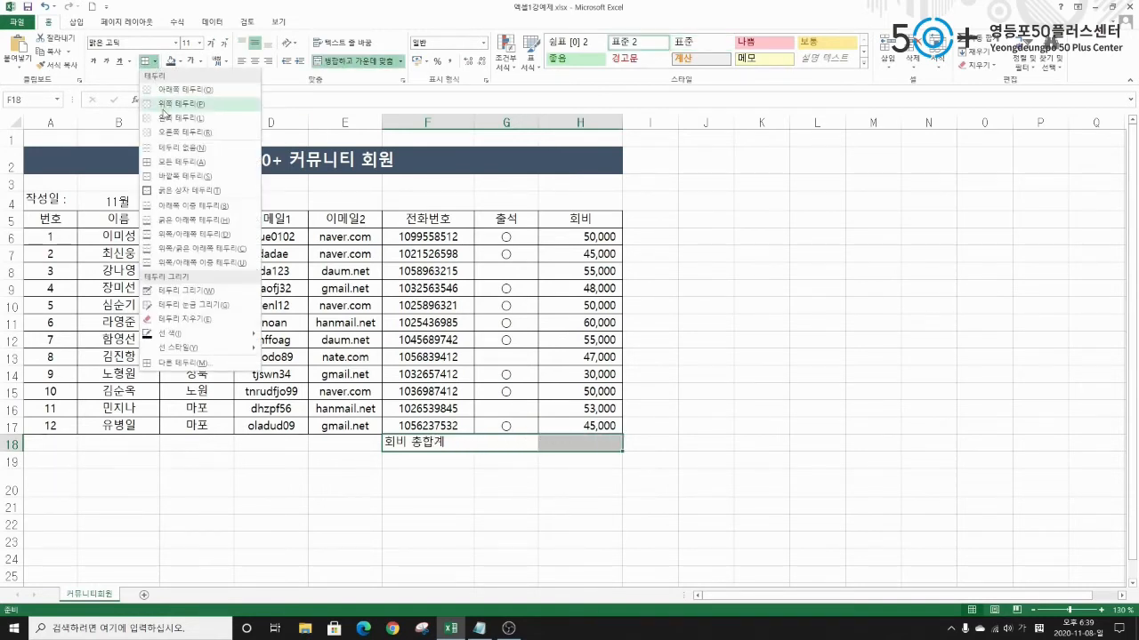
{"action": "left_click", "coordinate": [168, 164]}
{"action": "left_click", "coordinate": [373, 498]}
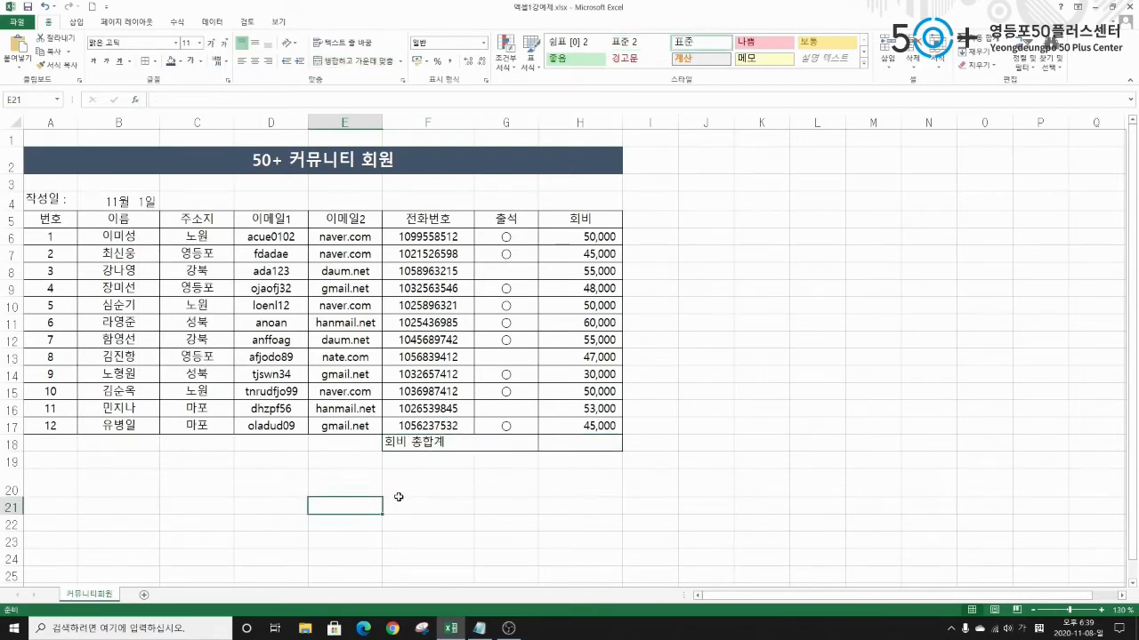
{"action": "left_click", "coordinate": [465, 448]}
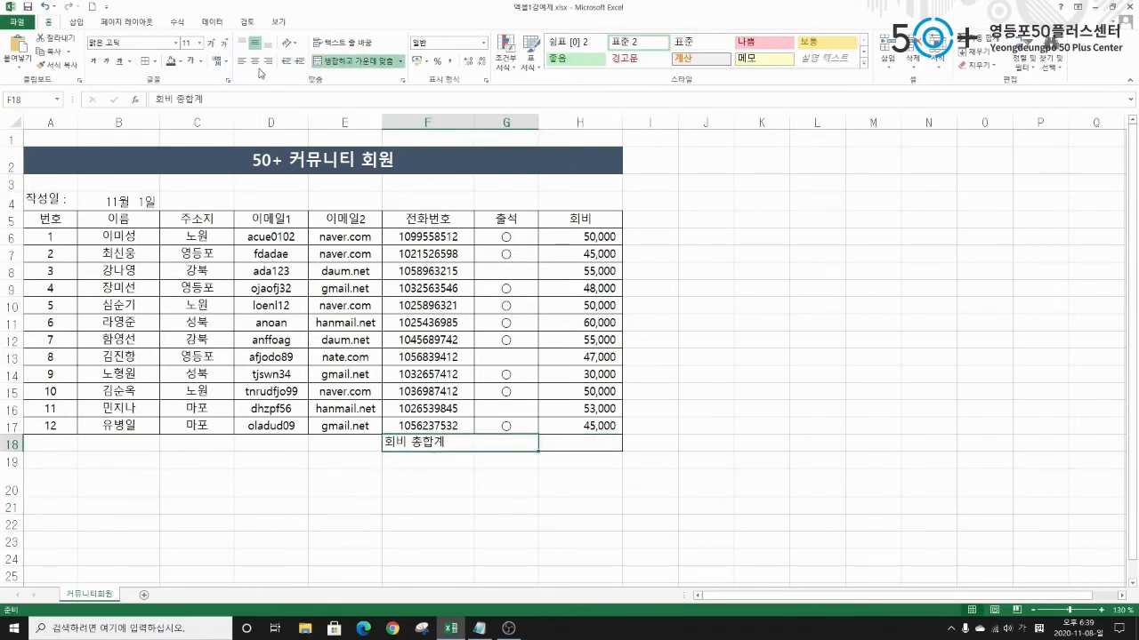
{"action": "left_click", "coordinate": [255, 60]}
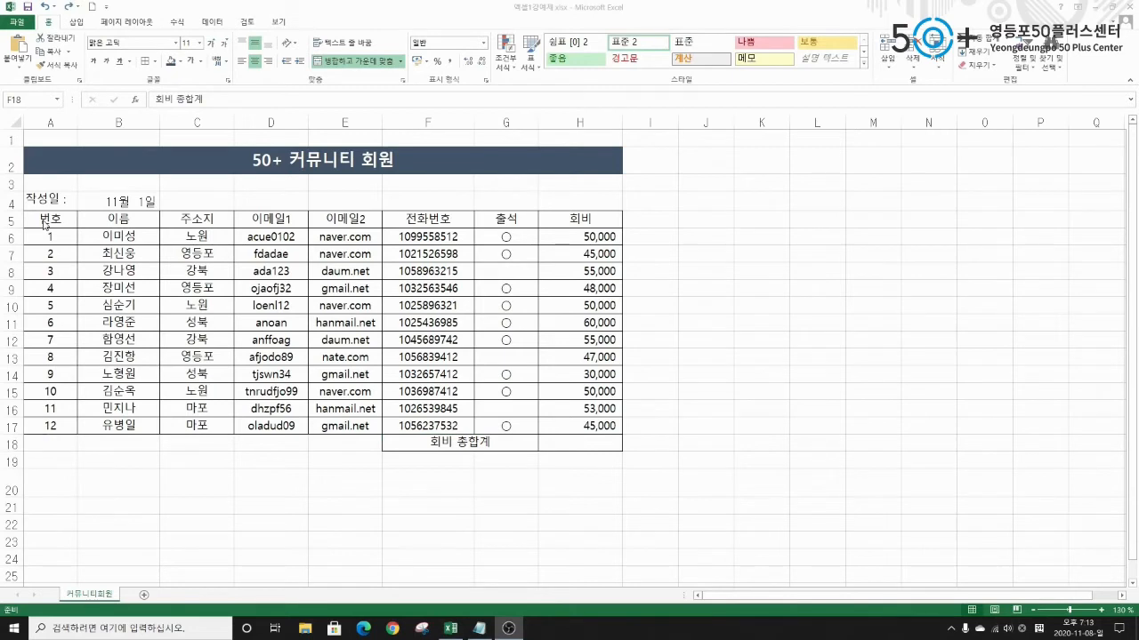
{"action": "left_click_drag", "start_coordinate": [41, 220], "coordinate": [560, 218]}
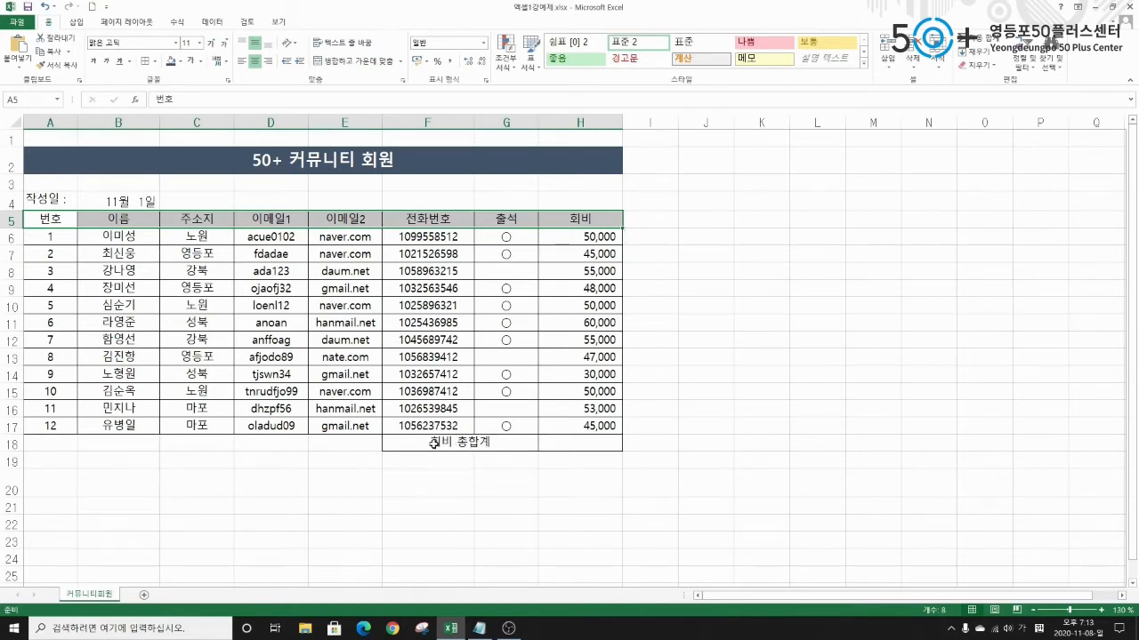
Make header row A5:H5 and the 회비 총합계 label bold with dark navy fill and white text.
{"action": "left_click", "coordinate": [411, 444]}
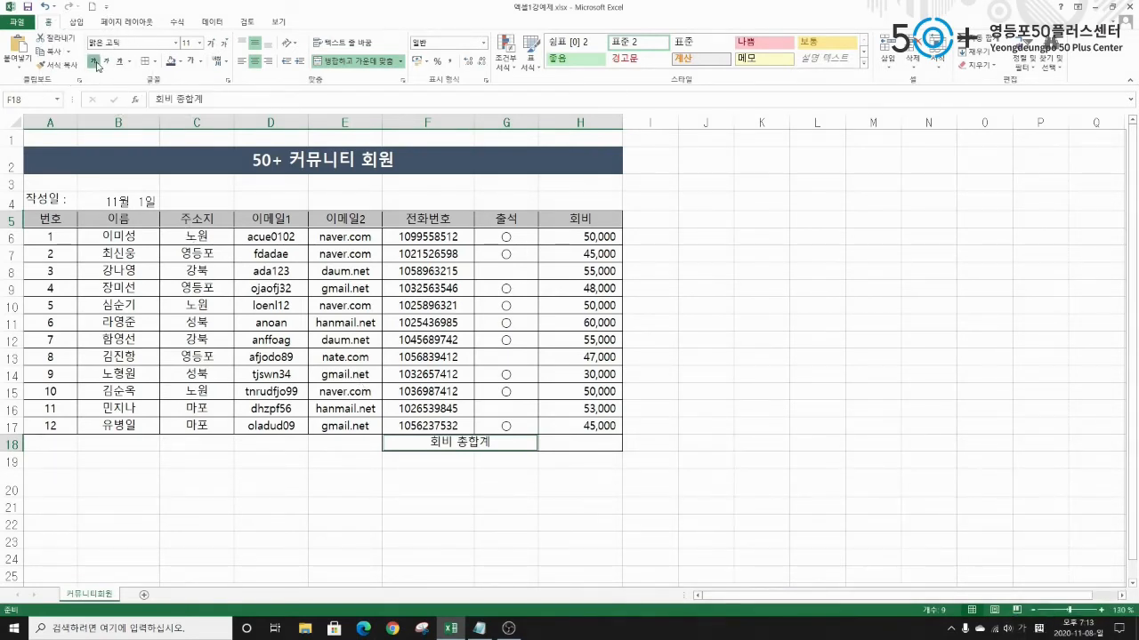
{"action": "left_click", "coordinate": [95, 62]}
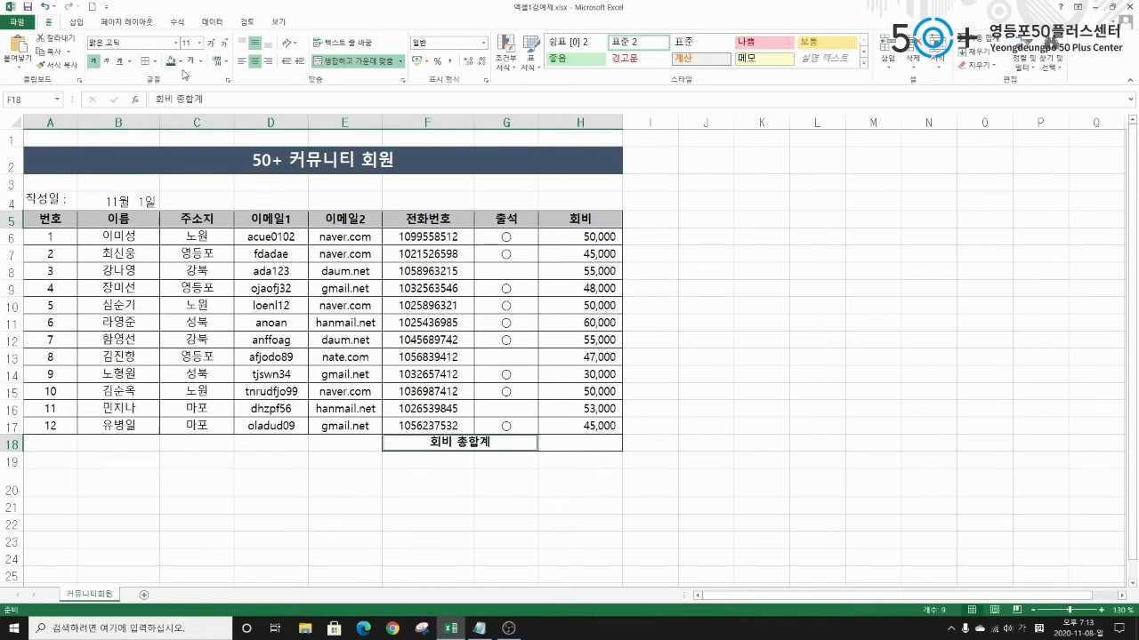
{"action": "left_click", "coordinate": [172, 63]}
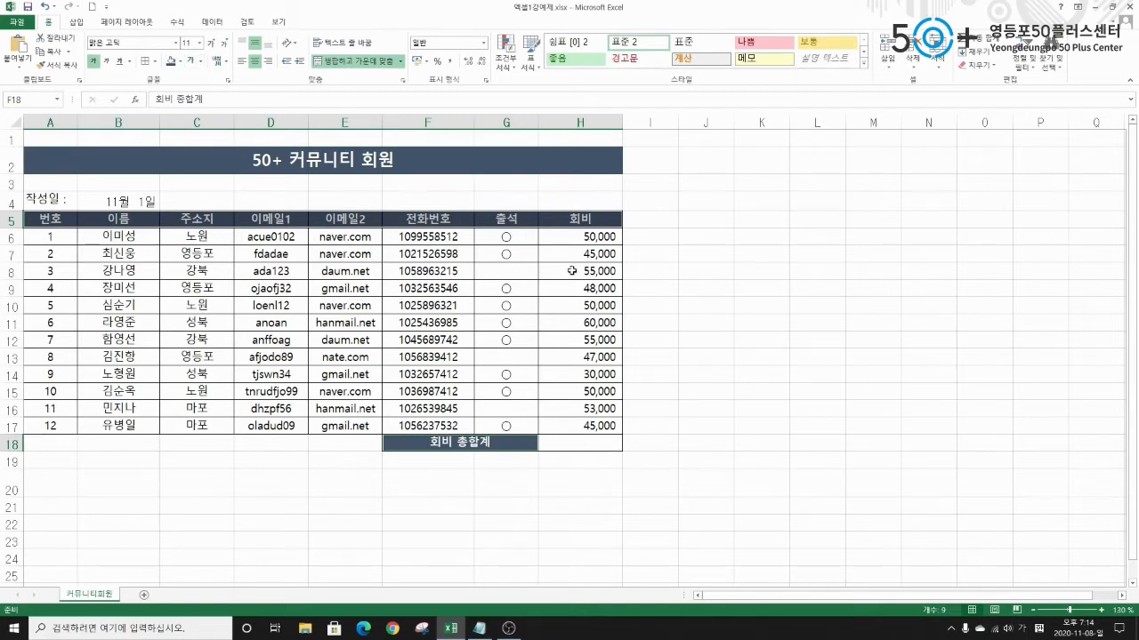
{"action": "left_click", "coordinate": [594, 442]}
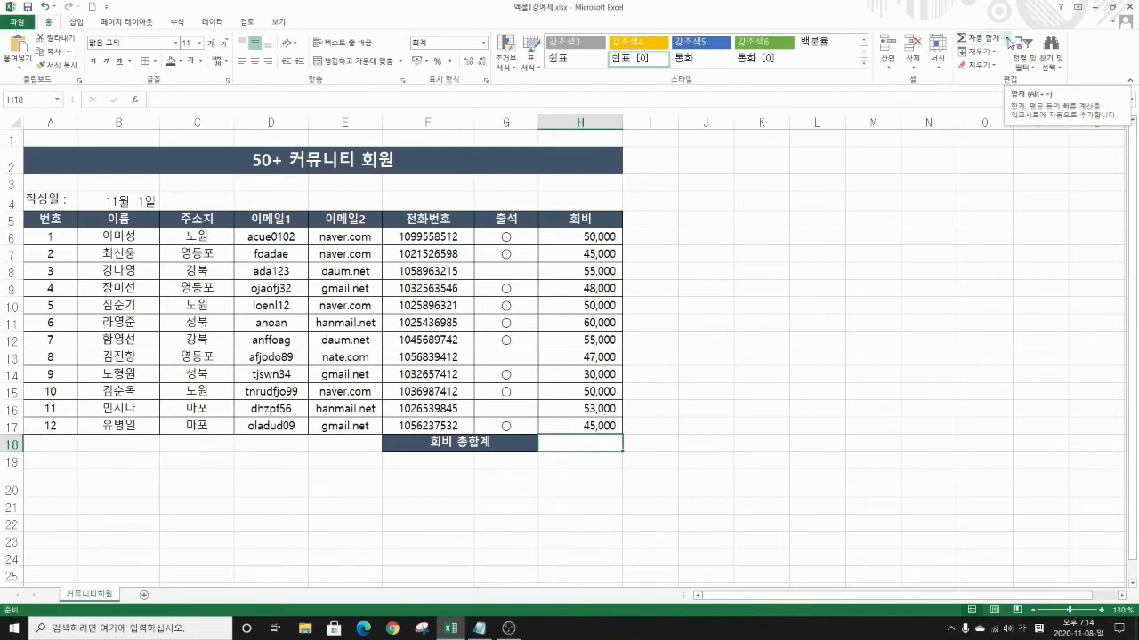
Total the fees in H18 with AutoSum =SUM(H6:H17), giving 588,000.
{"action": "key", "text": "ctrl+1"}
{"action": "left_click", "coordinate": [857, 58]}
{"action": "left_click_drag", "start_coordinate": [856, 58], "coordinate": [894, 99]}
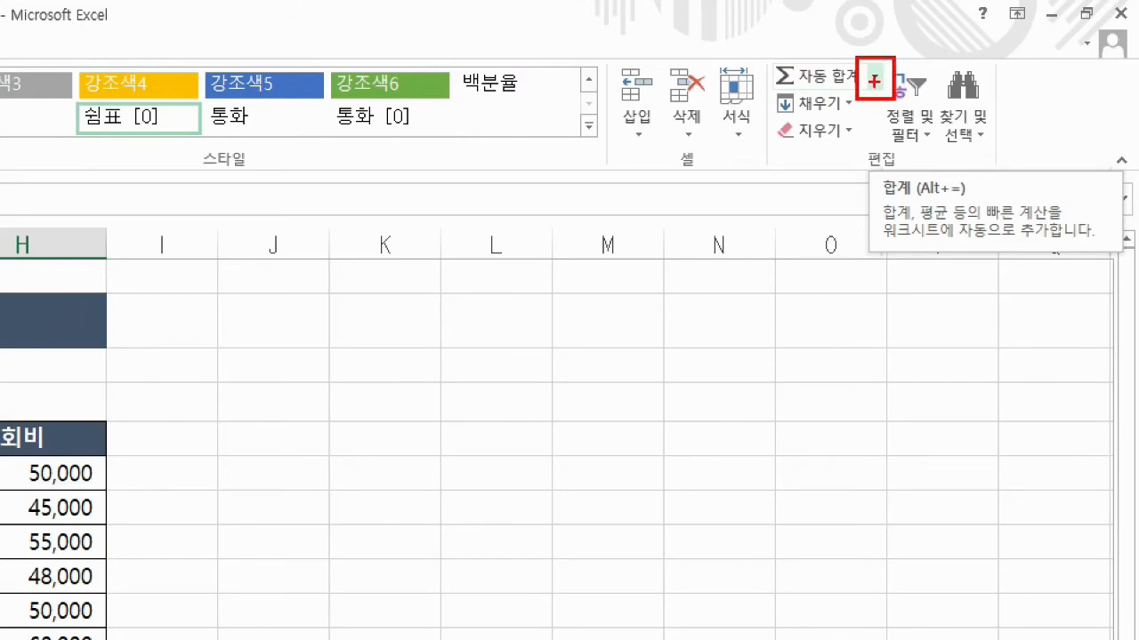
{"action": "key", "text": "Escape"}
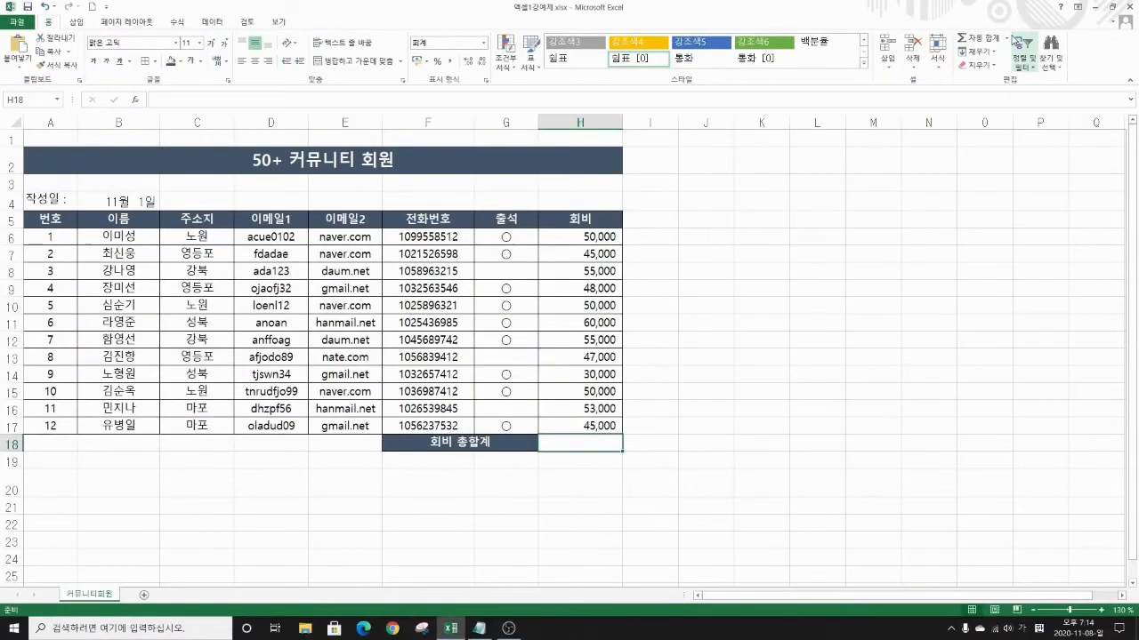
{"action": "left_click", "coordinate": [1006, 38]}
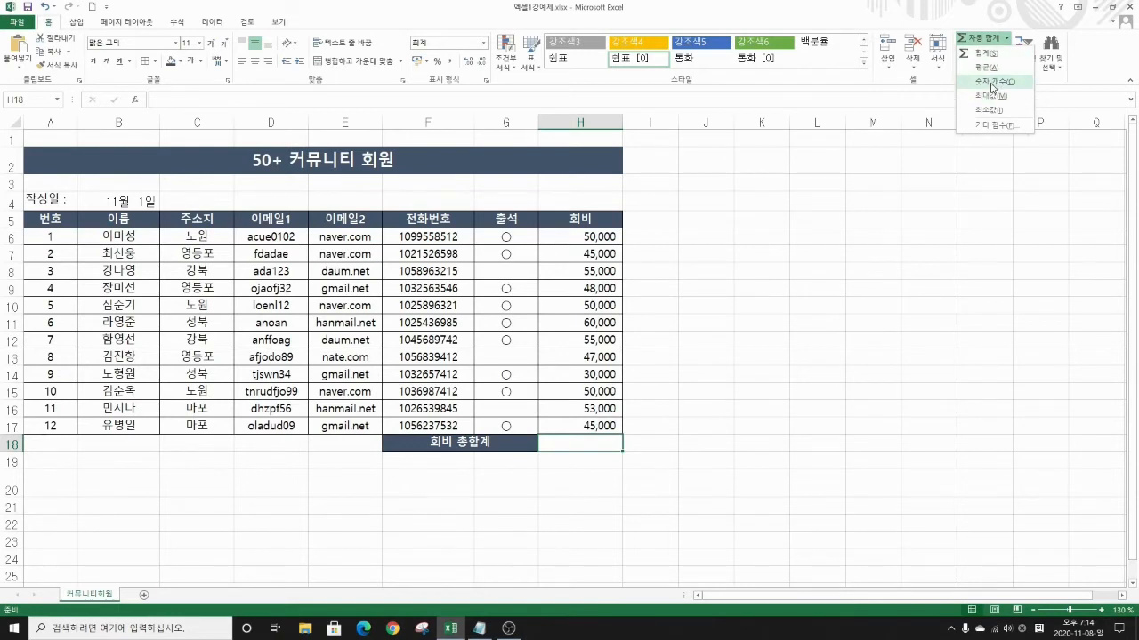
{"action": "left_click", "coordinate": [980, 55]}
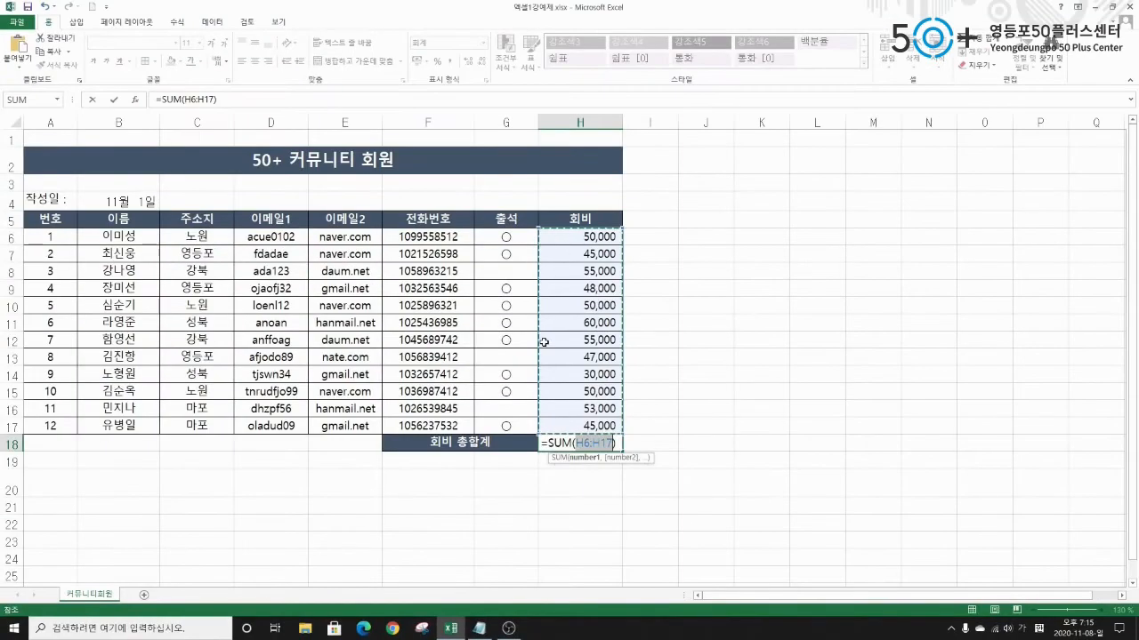
{"action": "key", "text": "Return"}
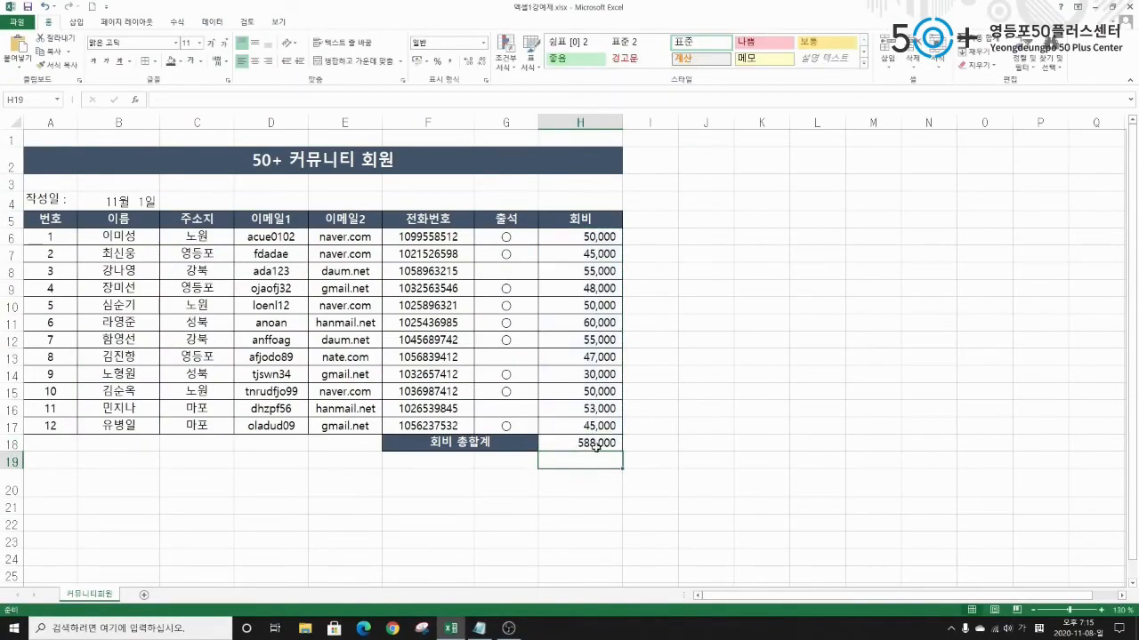
{"action": "left_click", "coordinate": [599, 442]}
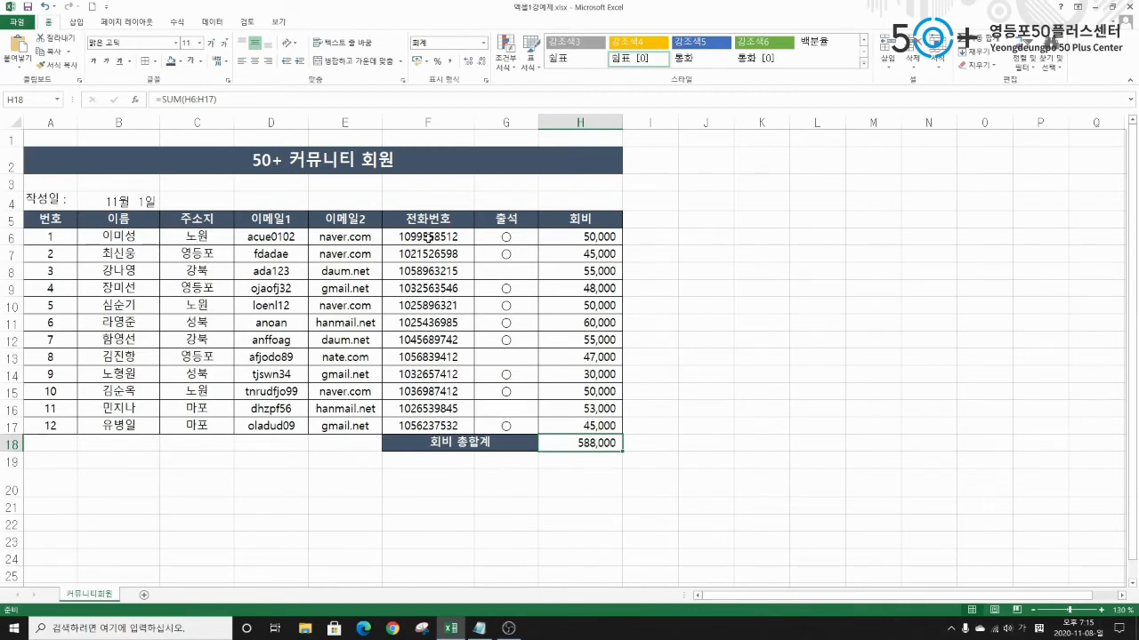
Select the twelve phone numbers in F6:F17.
{"action": "left_click", "coordinate": [429, 237]}
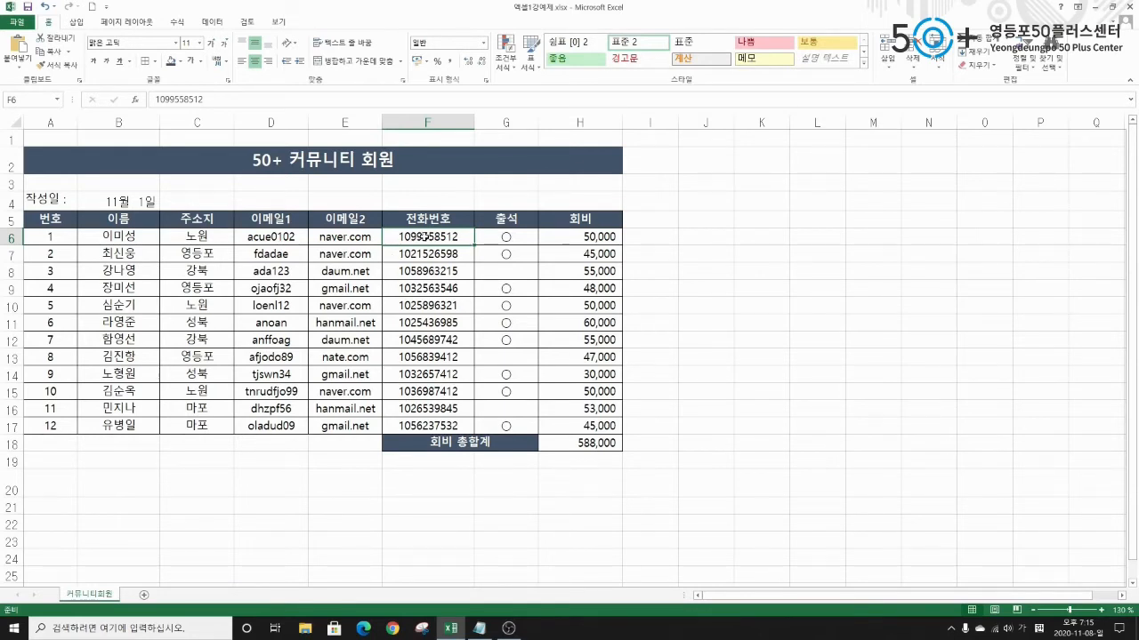
{"action": "left_click_drag", "start_coordinate": [422, 235], "coordinate": [410, 418]}
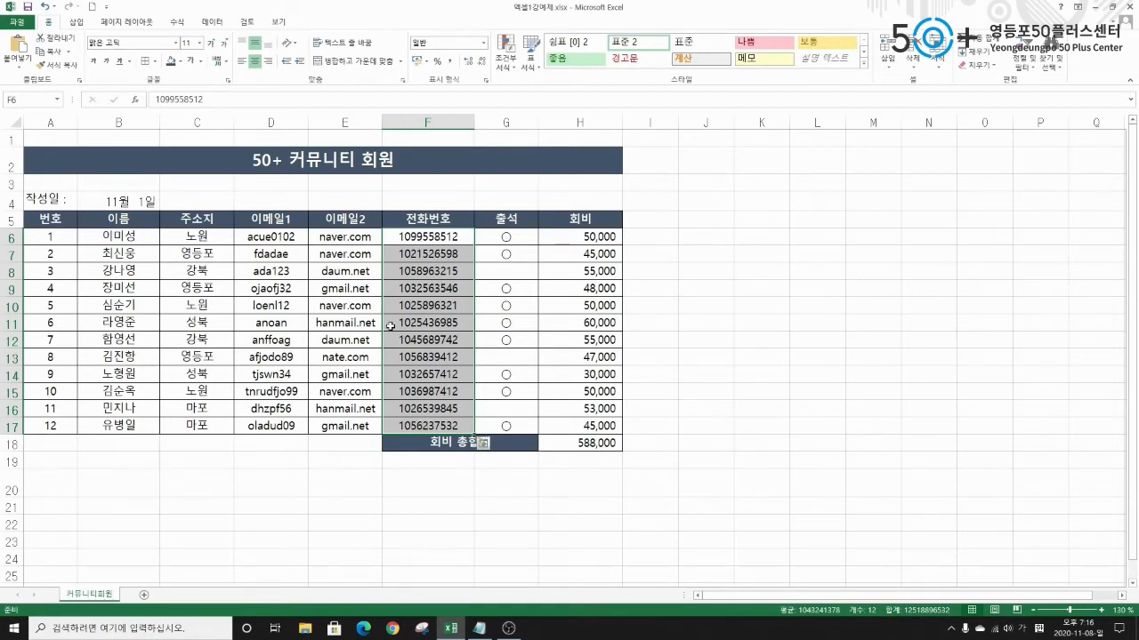
{"action": "right_click", "coordinate": [448, 237]}
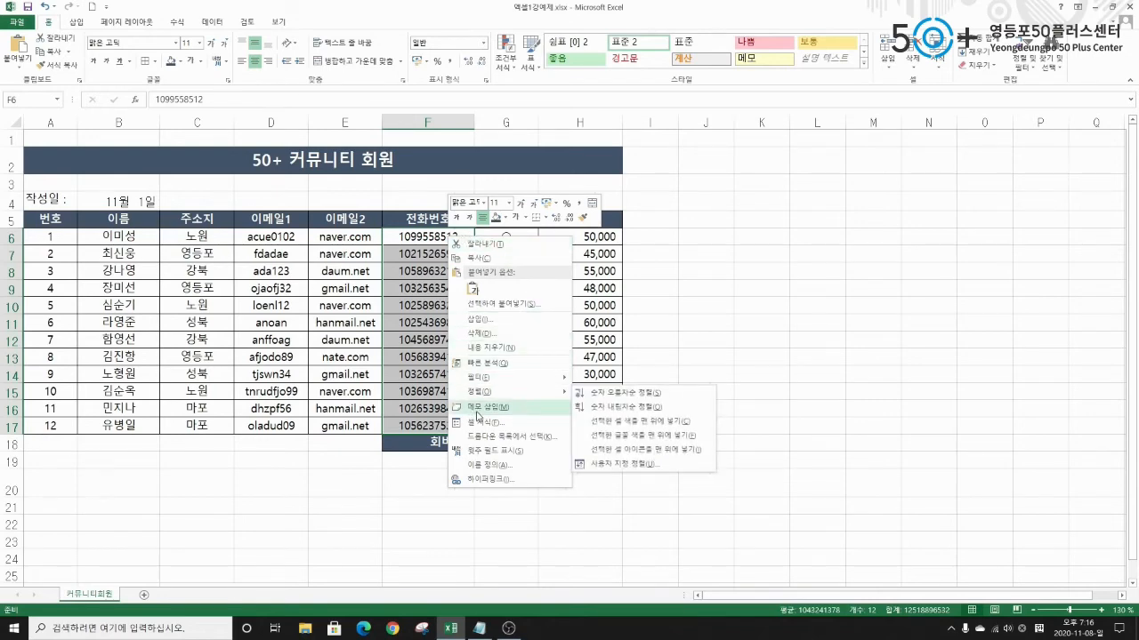
{"action": "left_click", "coordinate": [480, 424]}
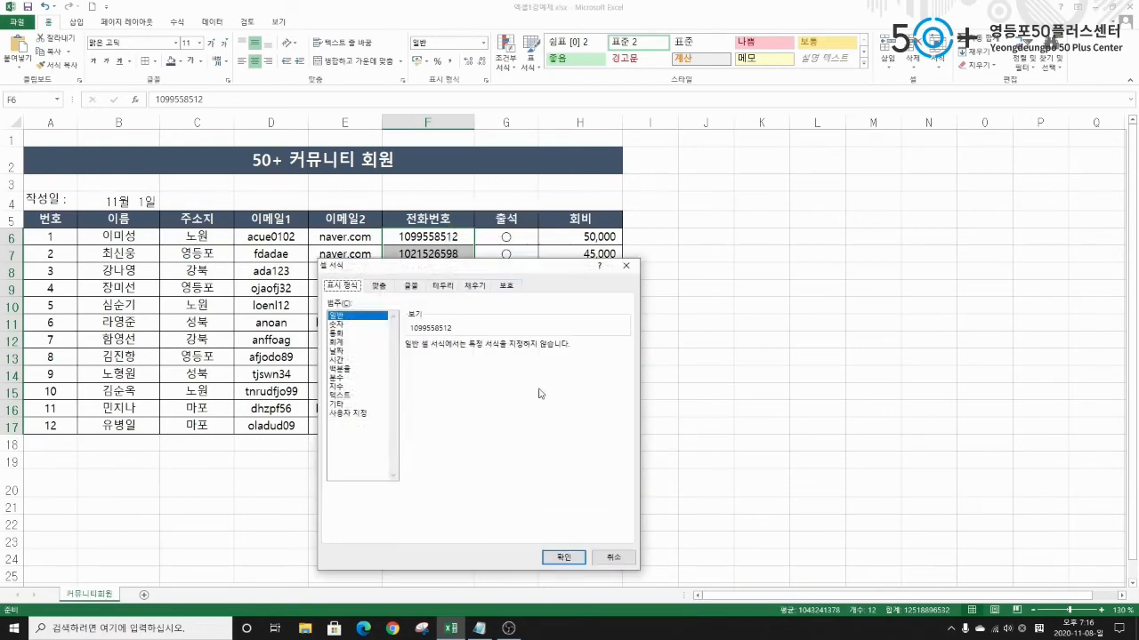
{"action": "left_click_drag", "start_coordinate": [504, 278], "coordinate": [681, 107]}
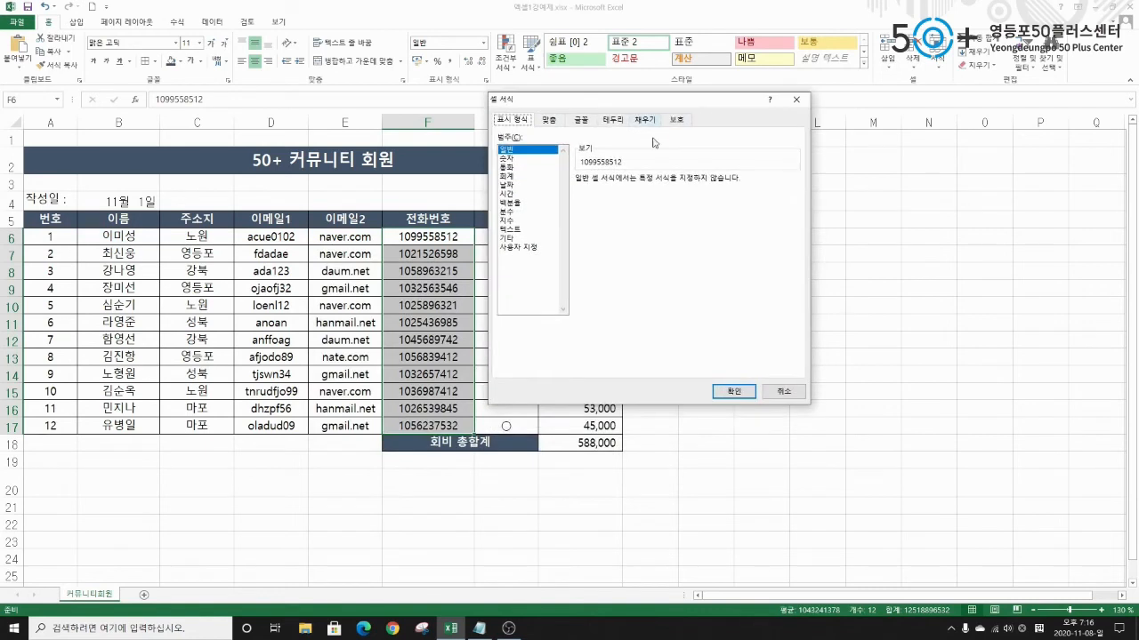
{"action": "left_click", "coordinate": [516, 247]}
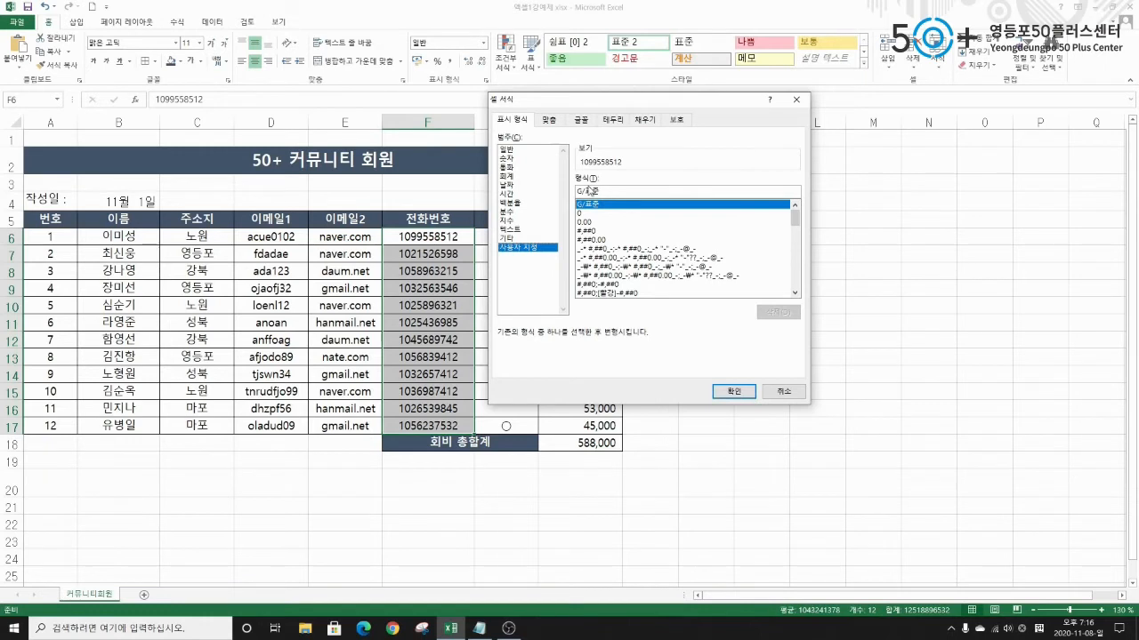
{"action": "left_click_drag", "start_coordinate": [613, 194], "coordinate": [569, 198]}
{"action": "key", "text": "BackSpace"}
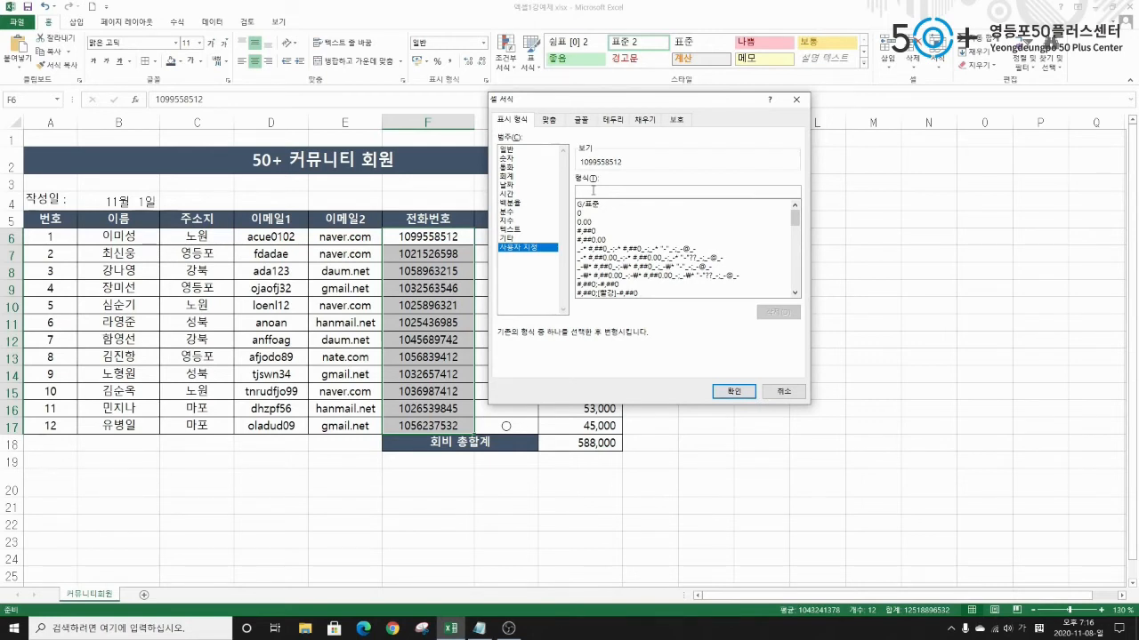
{"action": "type", "text": "000-0000"}
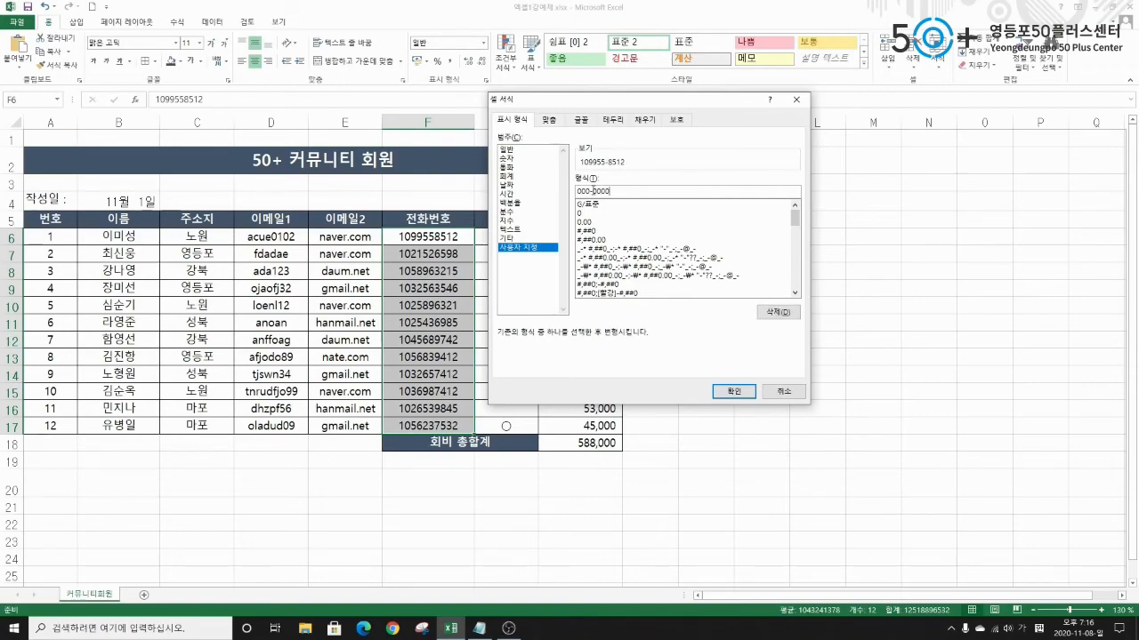
{"action": "type", "text": "-0000"}
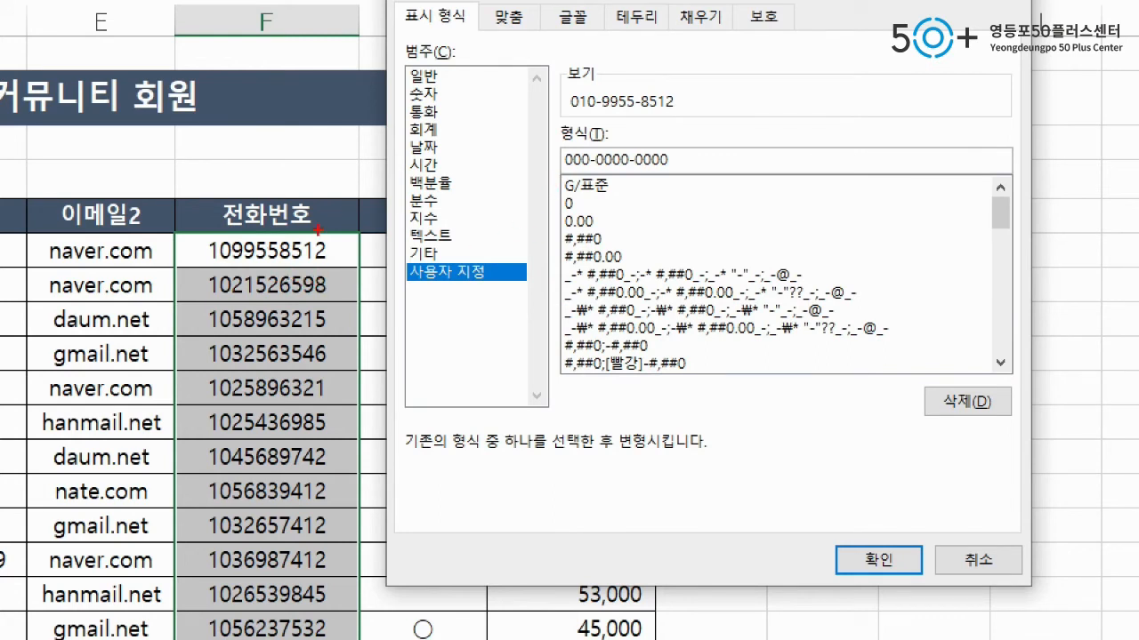
{"action": "mouse_move", "coordinate": [558, 140]}
{"action": "left_mouse_down"}
{"action": "mouse_move", "coordinate": [562, 158]}
{"action": "mouse_move", "coordinate": [679, 175]}
{"action": "left_mouse_up"}
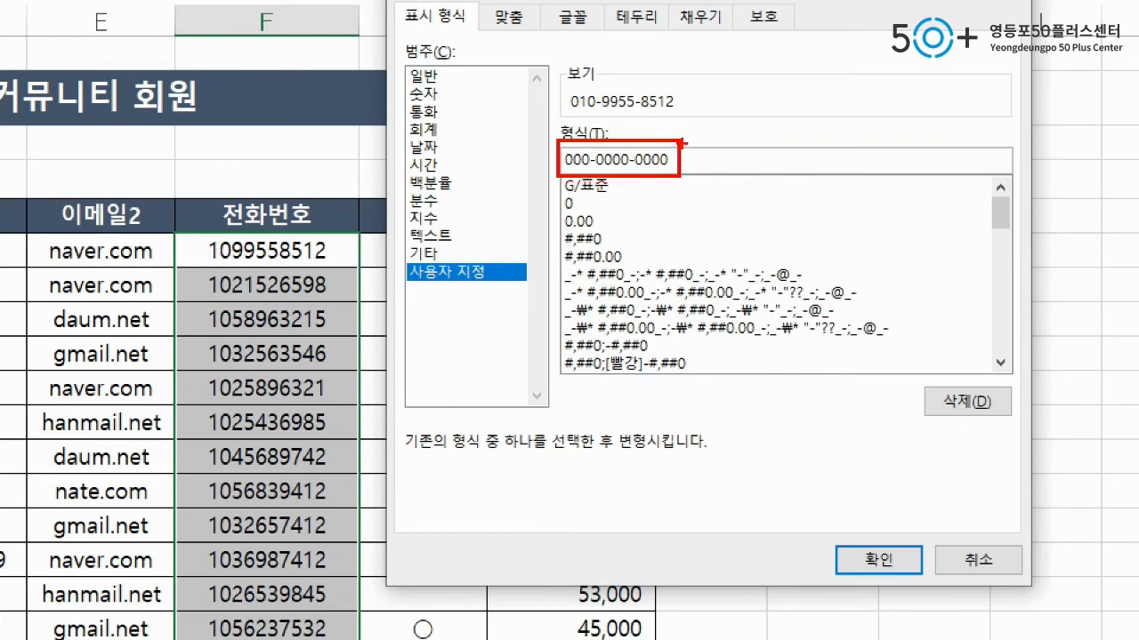
{"action": "left_click_drag", "start_coordinate": [570, 113], "coordinate": [700, 113]}
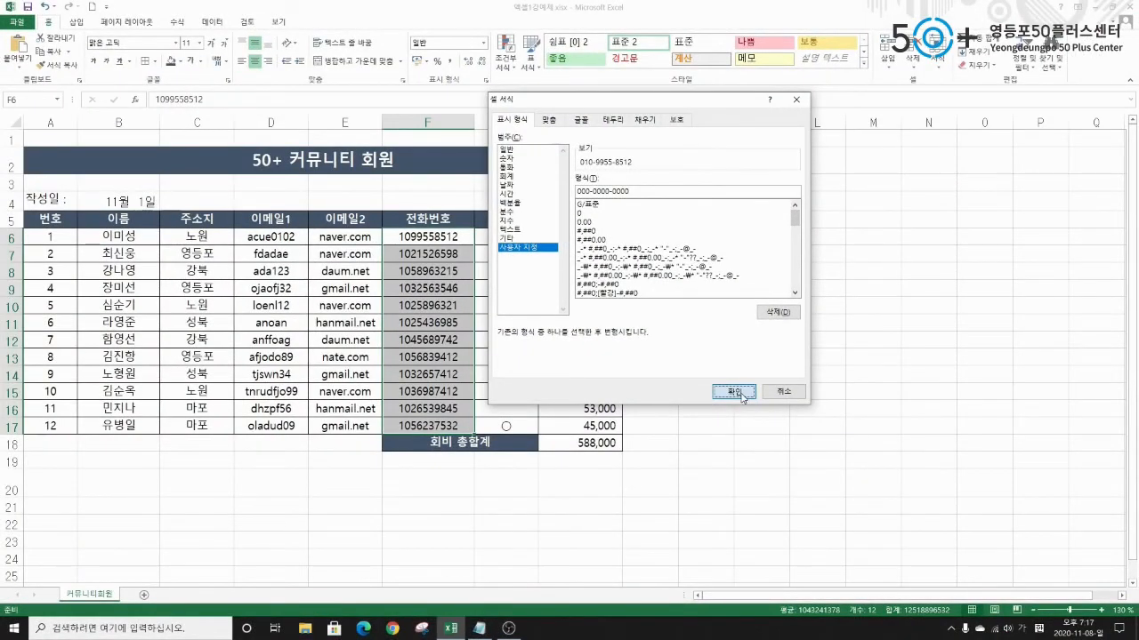
{"action": "left_click", "coordinate": [733, 391]}
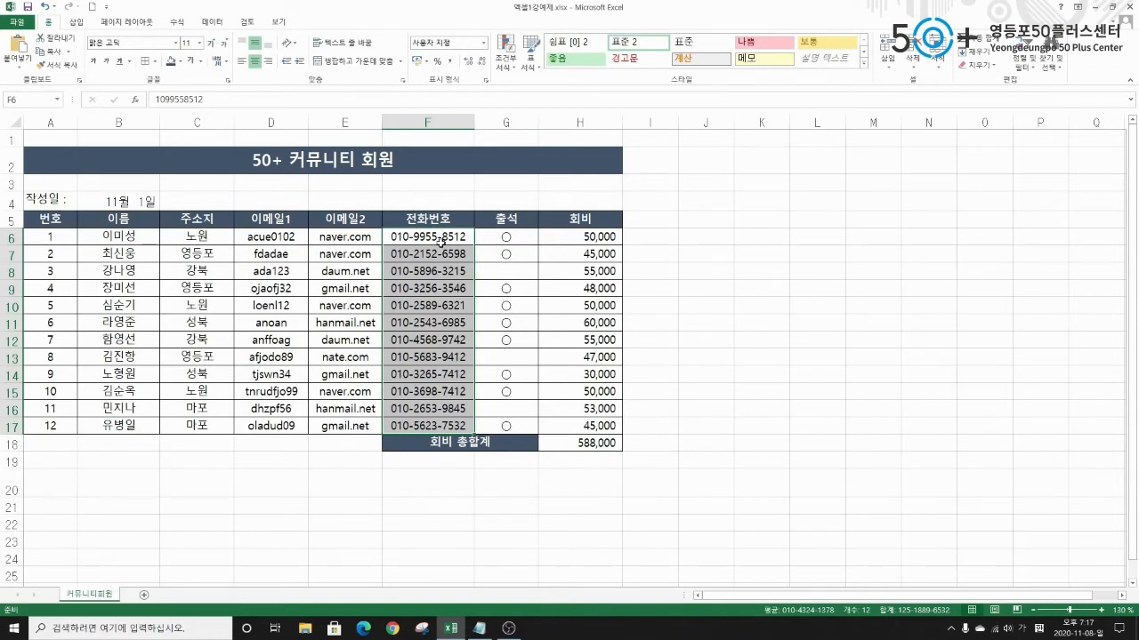
{"action": "left_click", "coordinate": [416, 241]}
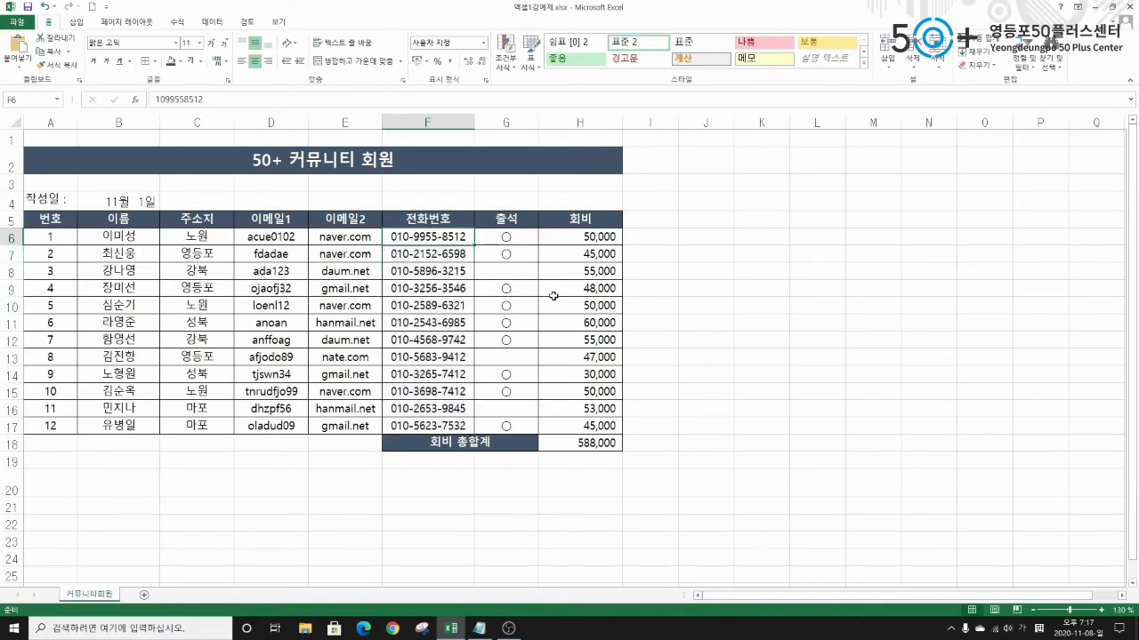
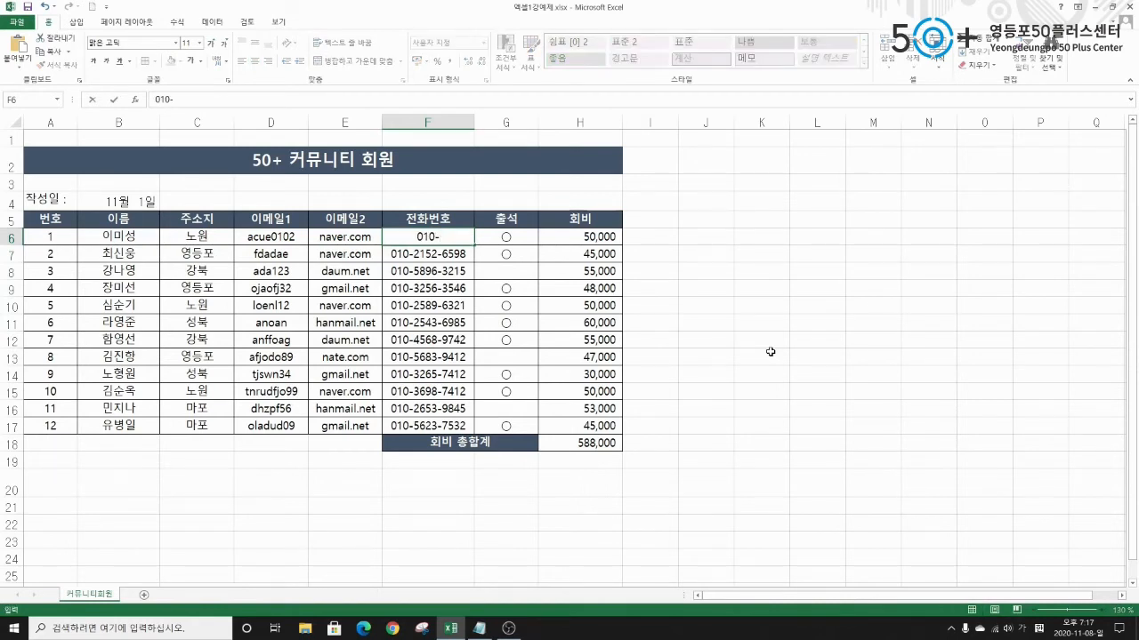
{"action": "key", "text": "Return"}
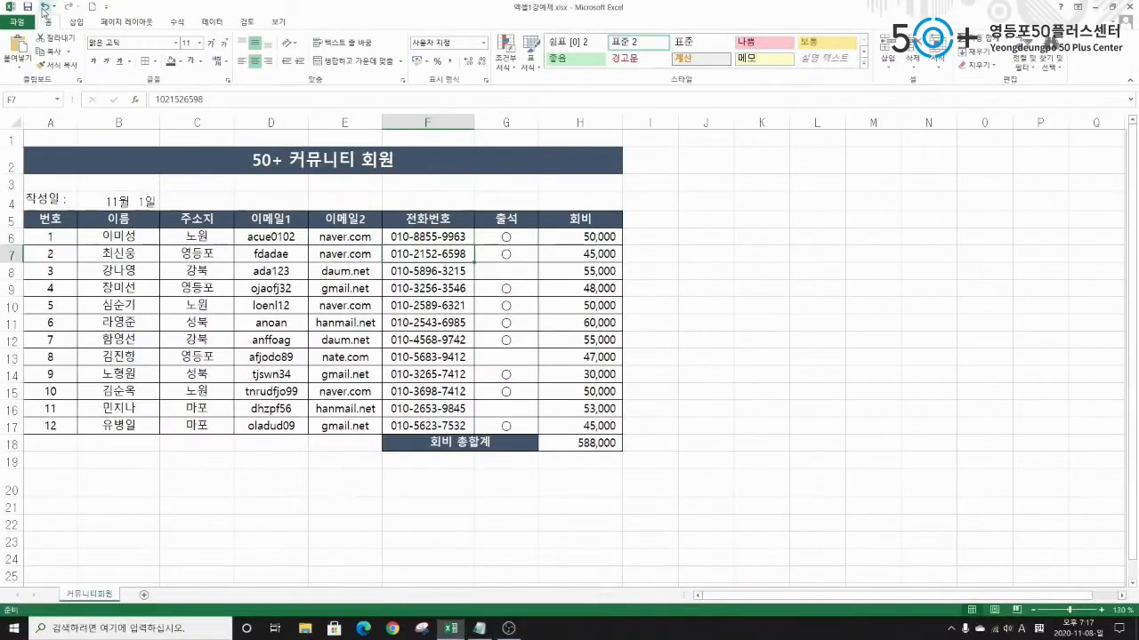
{"action": "left_click", "coordinate": [45, 7]}
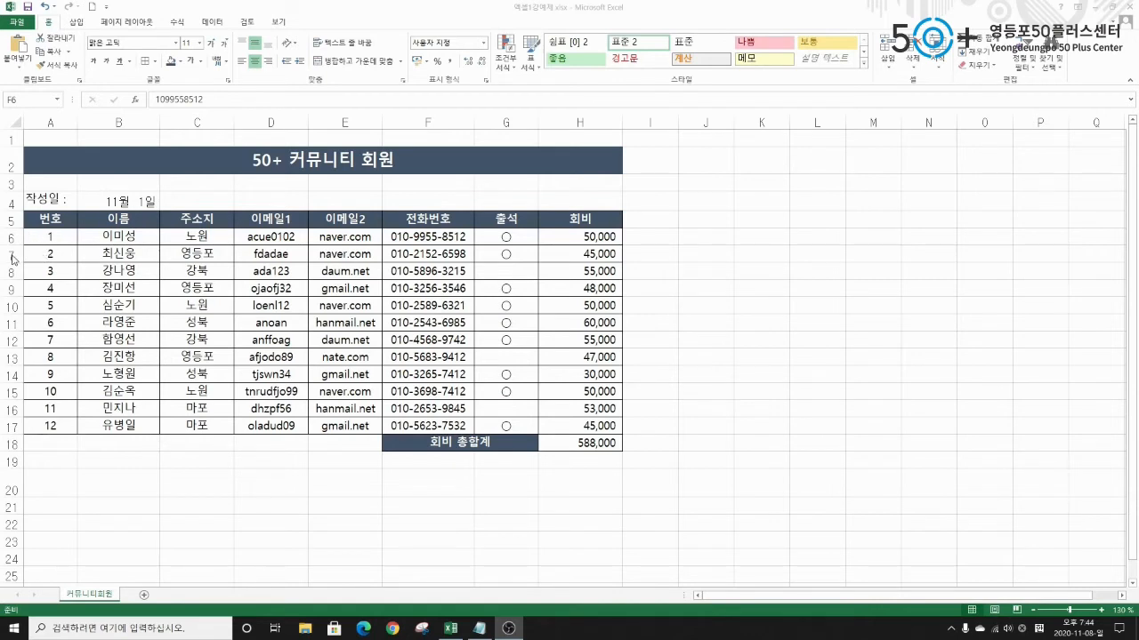
{"action": "left_click", "coordinate": [10, 255]}
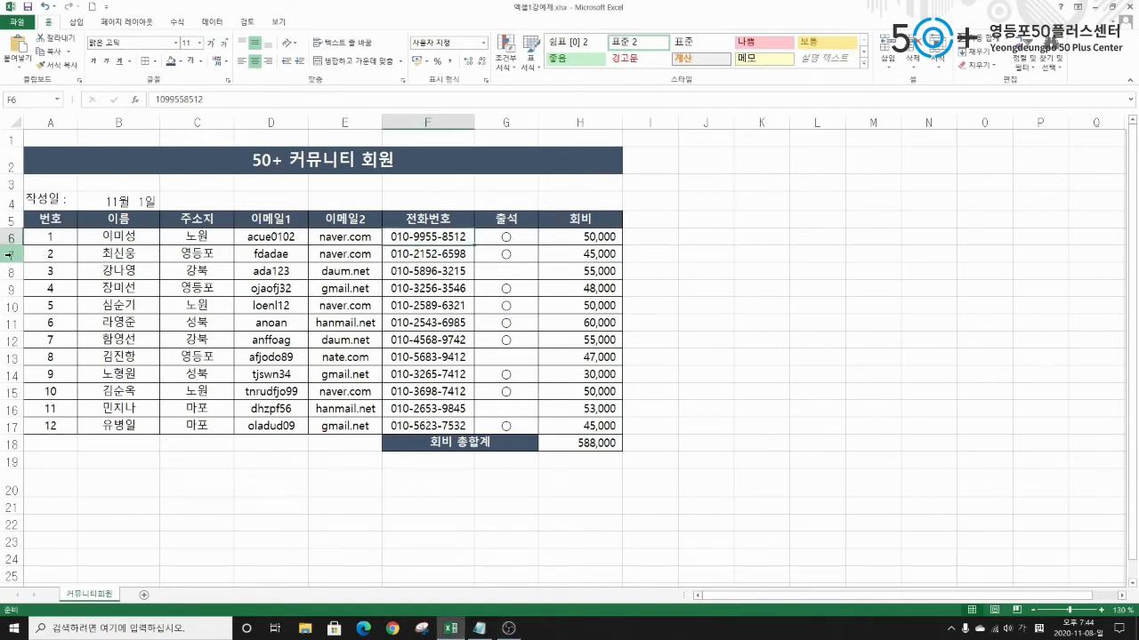
{"action": "right_click", "coordinate": [8, 255]}
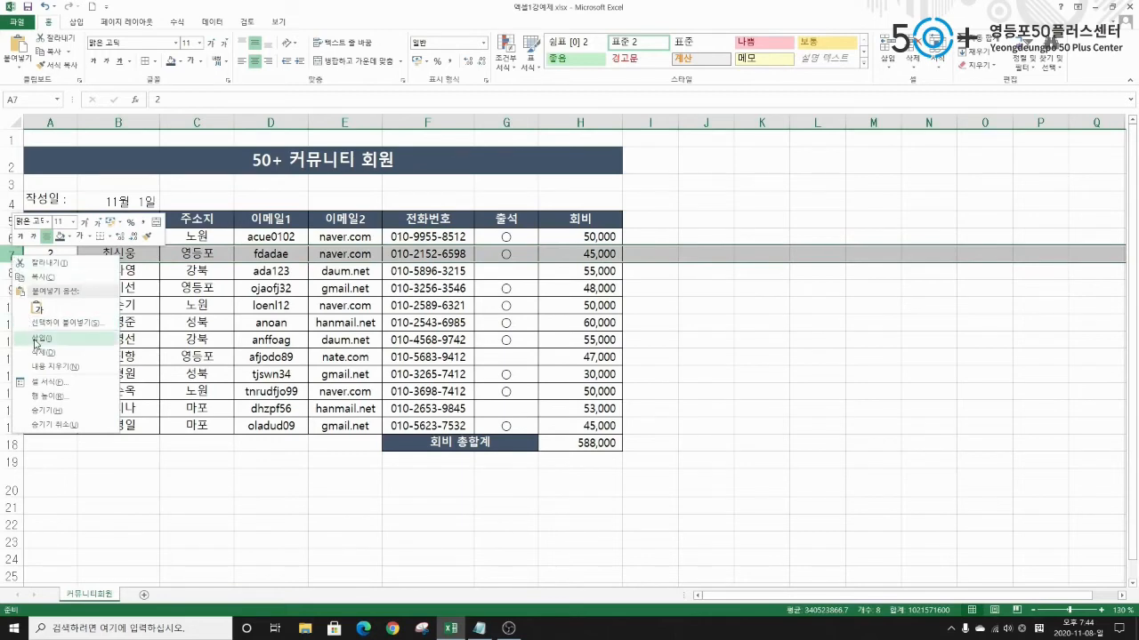
{"action": "left_click", "coordinate": [42, 338]}
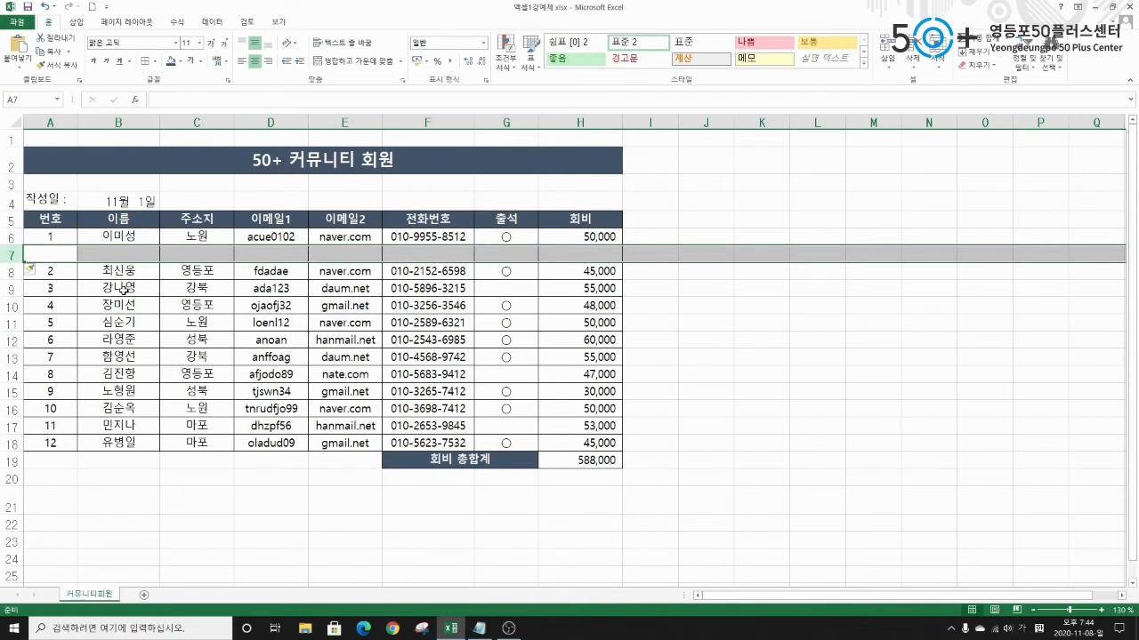
{"action": "left_click", "coordinate": [9, 290]}
{"action": "right_click", "coordinate": [11, 290]}
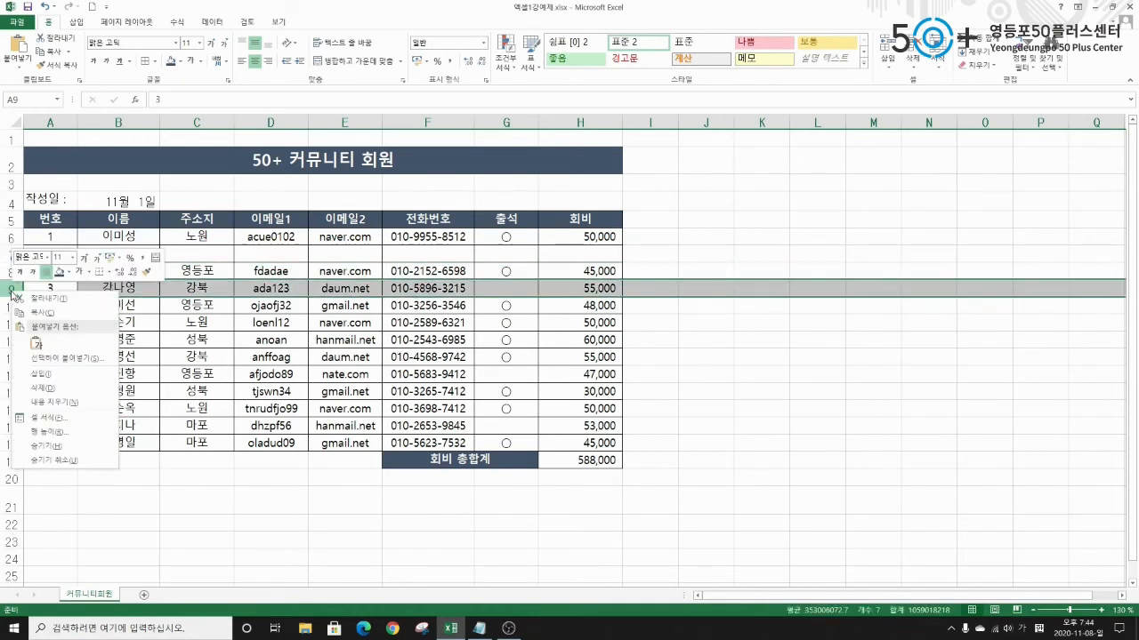
{"action": "left_click", "coordinate": [30, 374]}
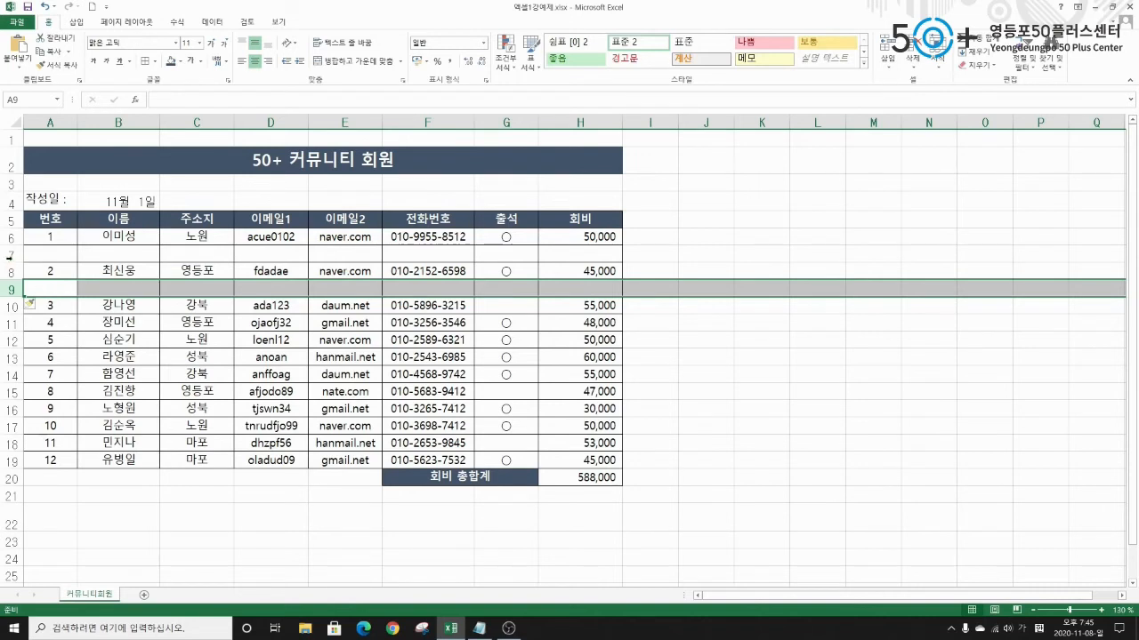
{"action": "left_click", "coordinate": [12, 253]}
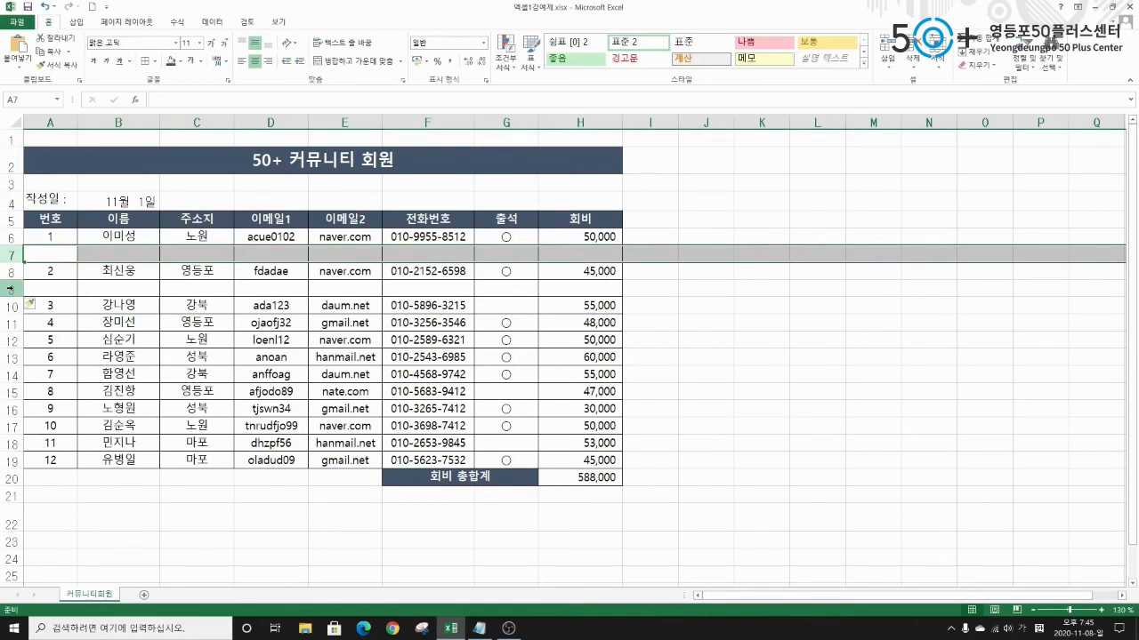
{"action": "left_click", "coordinate": [12, 288], "text": "ctrl"}
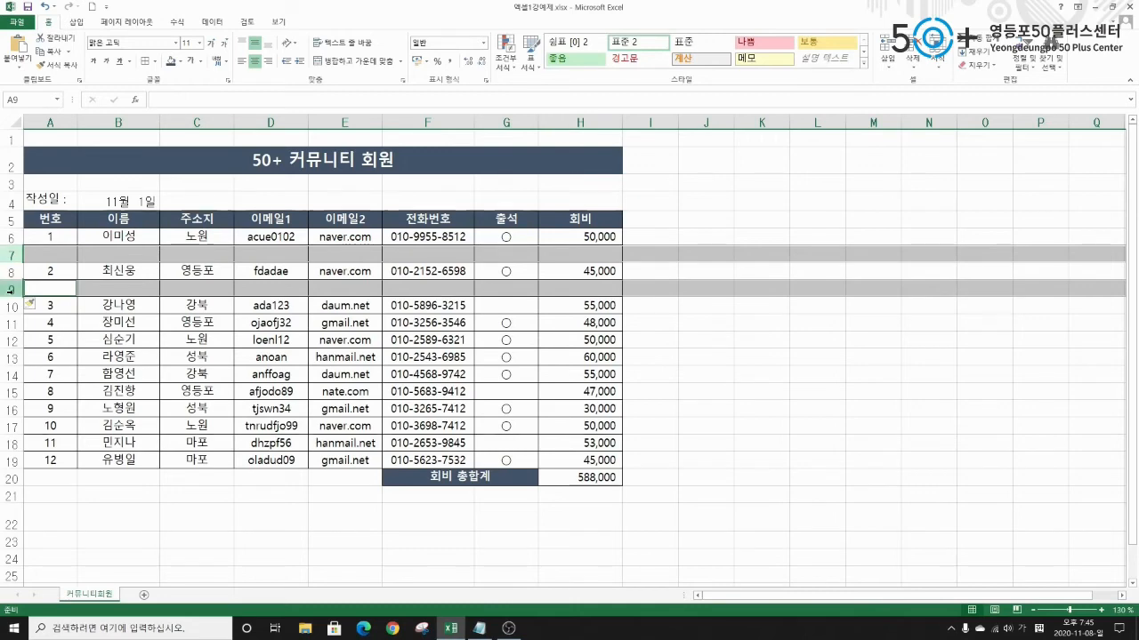
{"action": "right_click", "coordinate": [11, 290]}
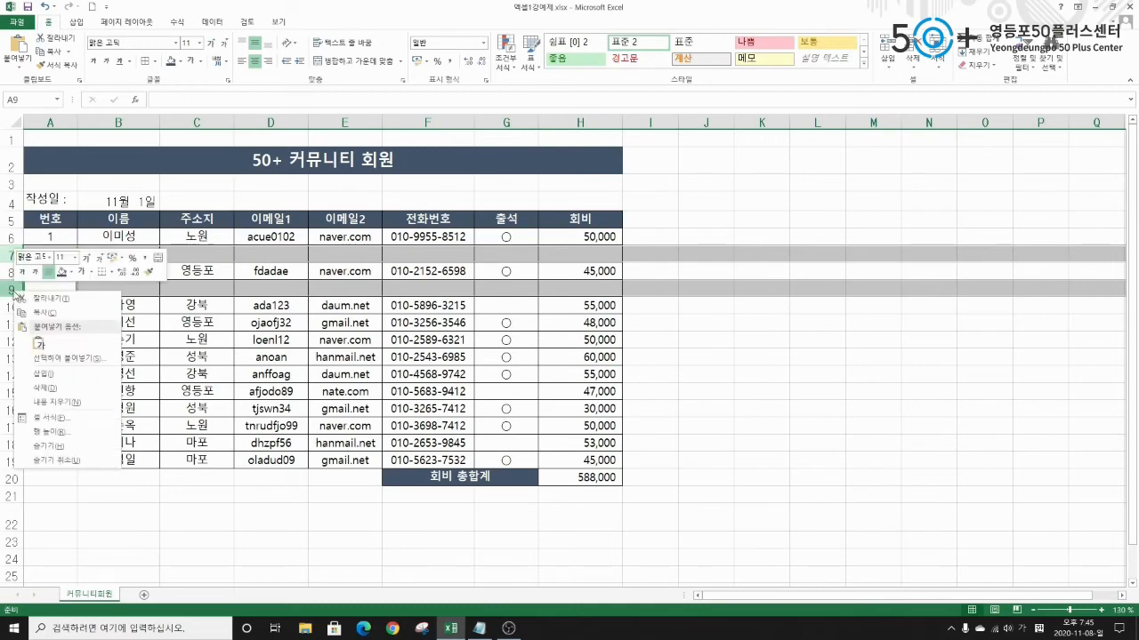
{"action": "left_click", "coordinate": [44, 389]}
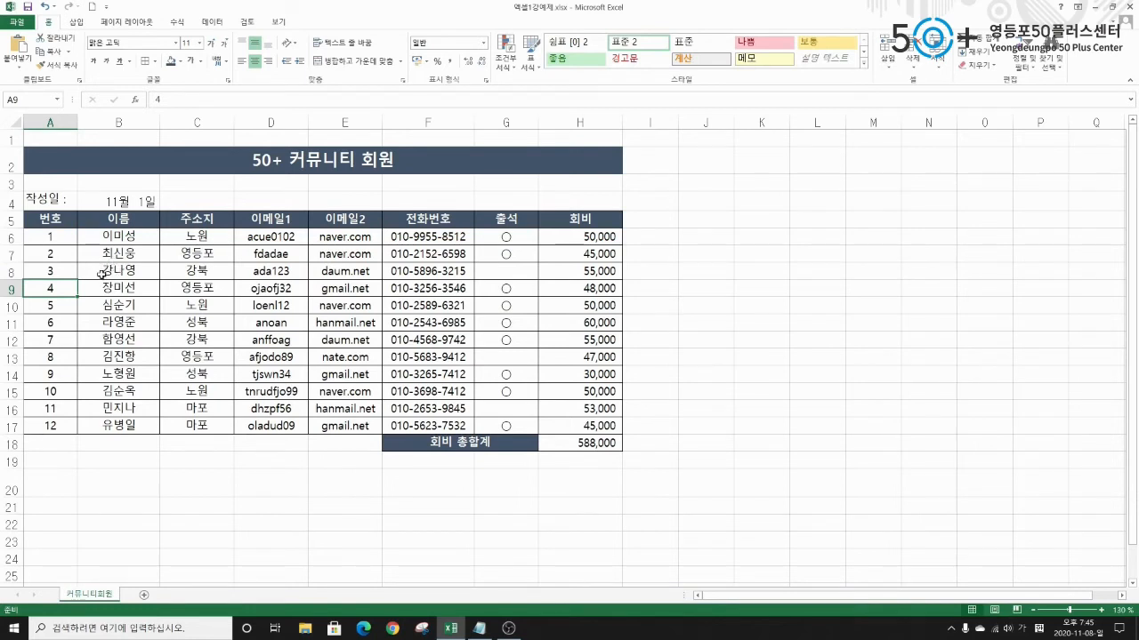
{"action": "left_click", "coordinate": [119, 271]}
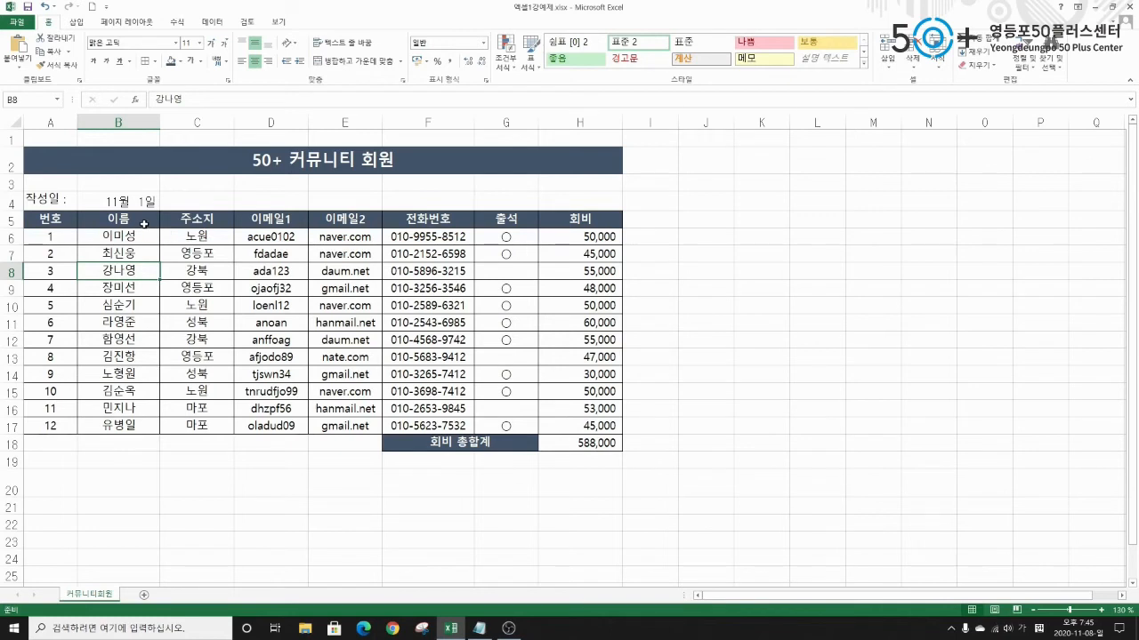
{"action": "left_click", "coordinate": [203, 222]}
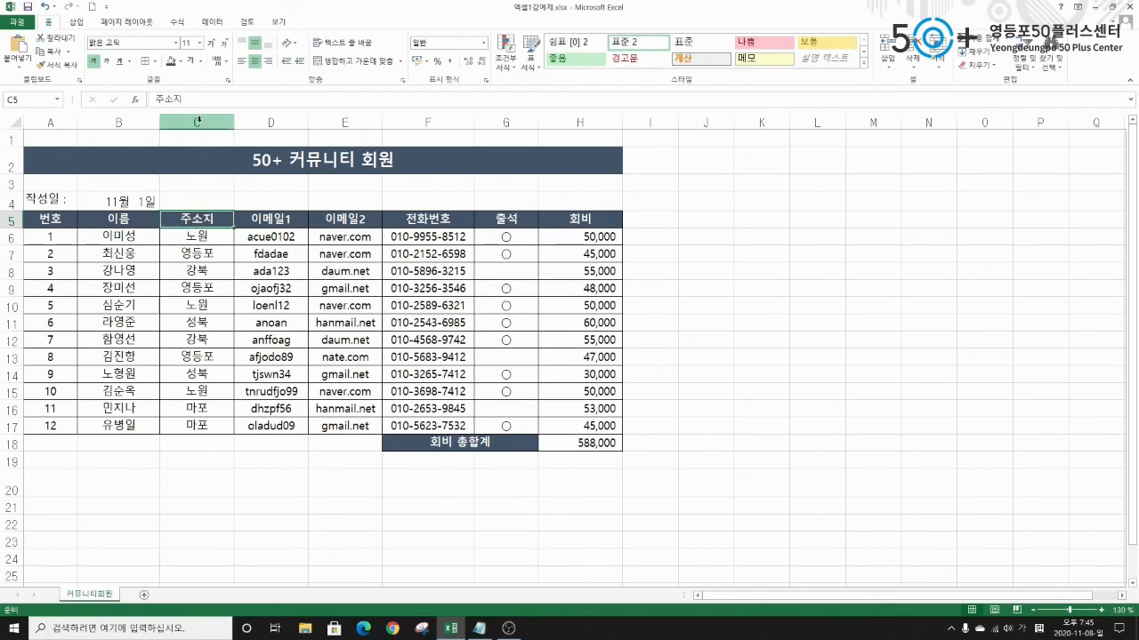
{"action": "right_click", "coordinate": [197, 120]}
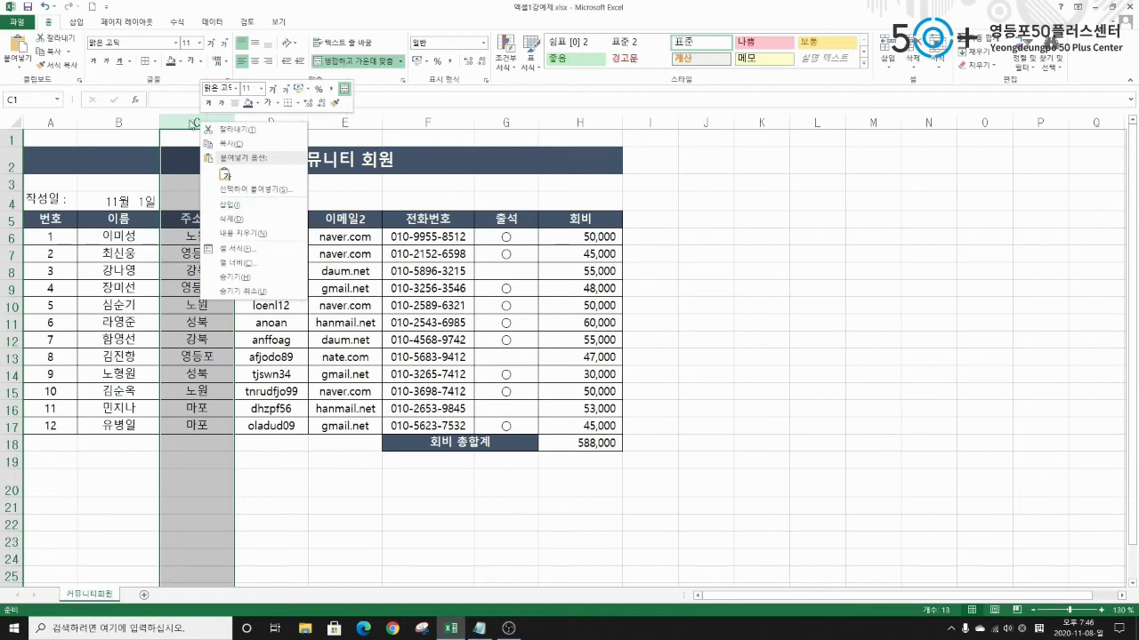
{"action": "left_click", "coordinate": [232, 206]}
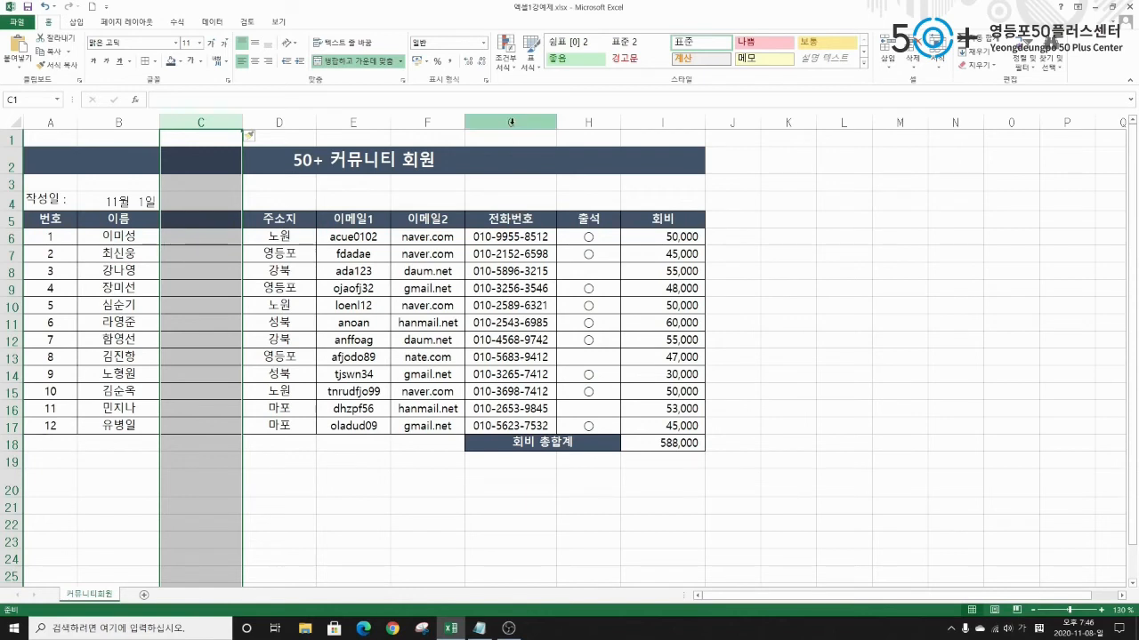
{"action": "right_click", "coordinate": [511, 121]}
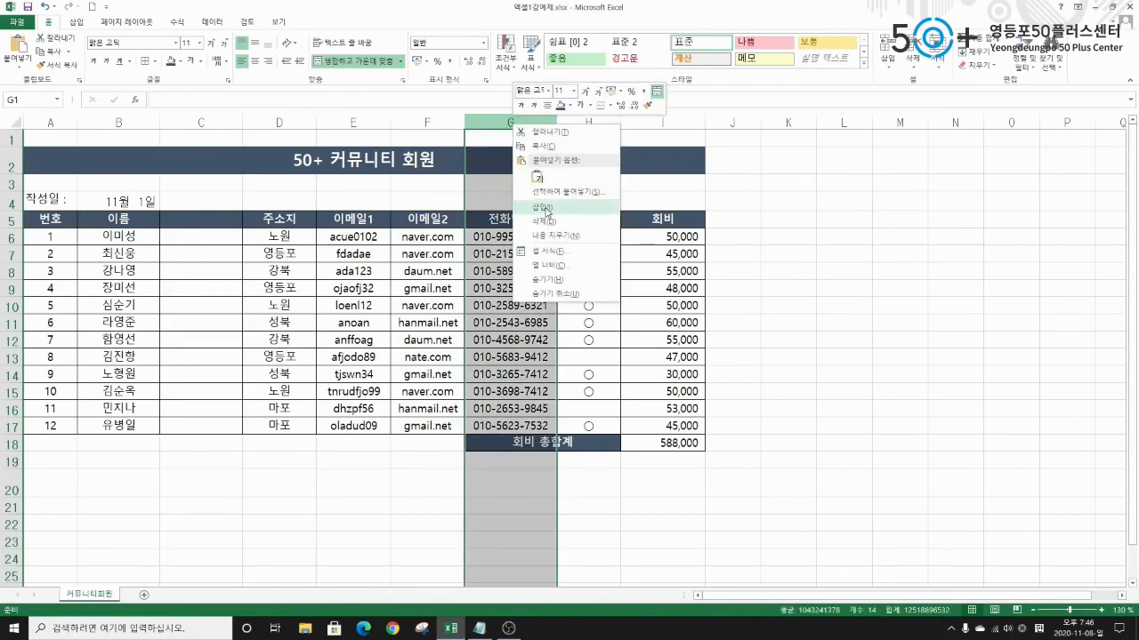
{"action": "left_click", "coordinate": [543, 207]}
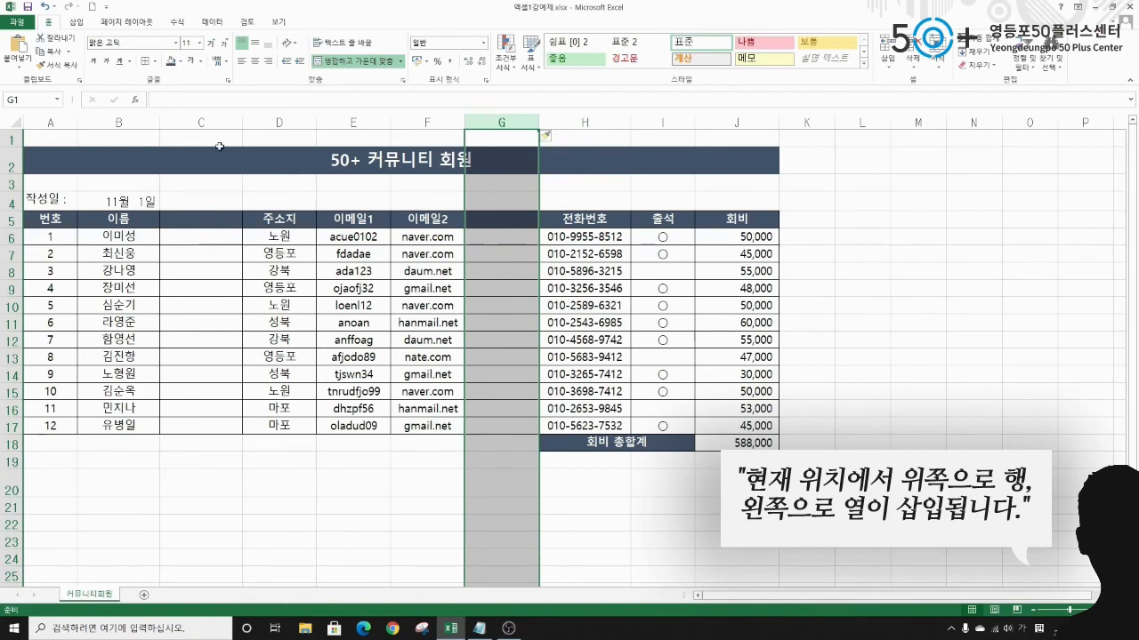
{"action": "left_click", "coordinate": [203, 123]}
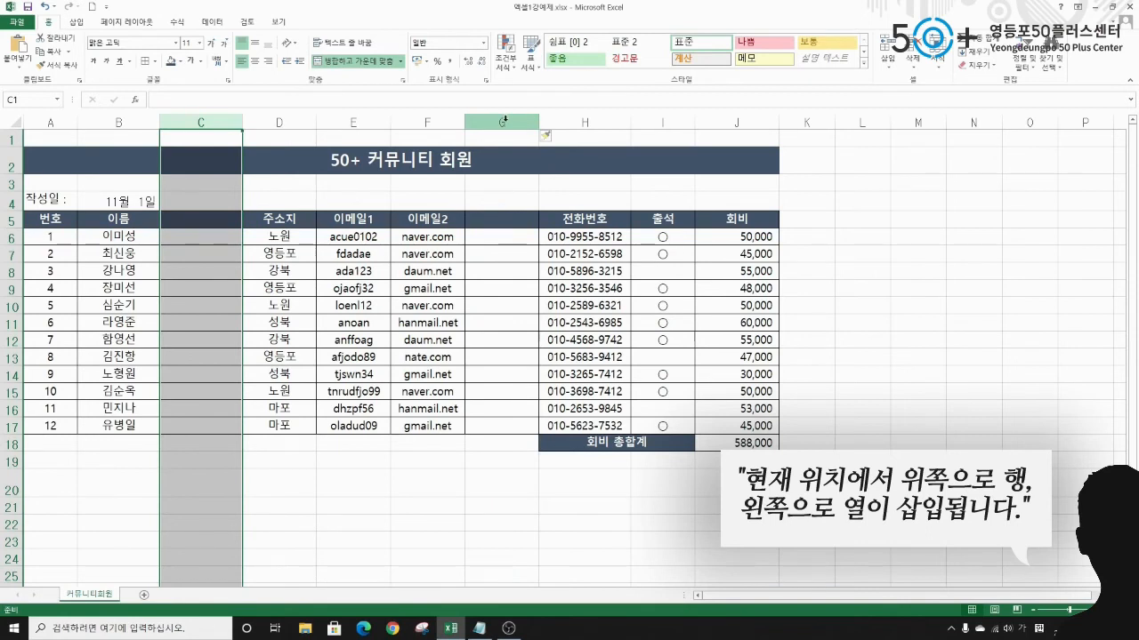
{"action": "left_click", "coordinate": [504, 123], "text": "ctrl"}
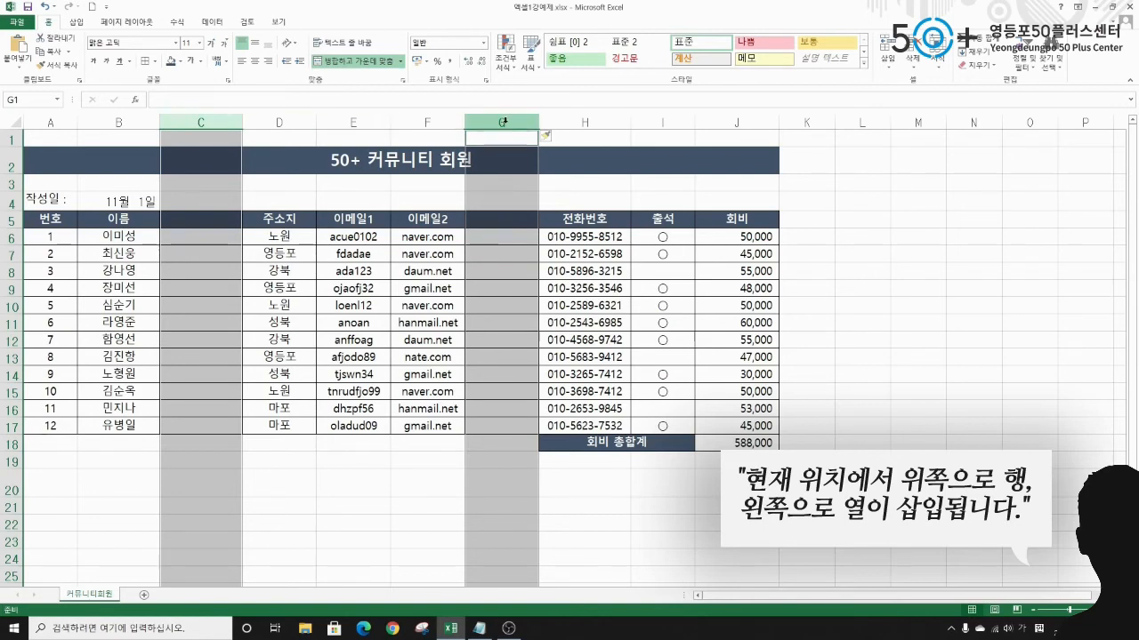
{"action": "right_click", "coordinate": [504, 121]}
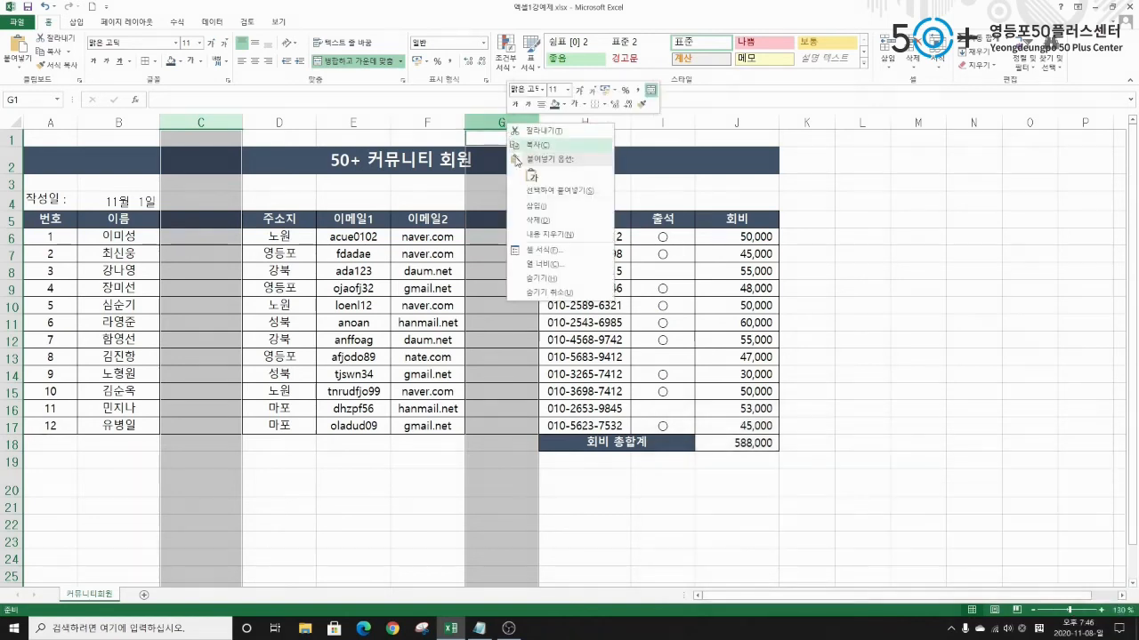
{"action": "left_click", "coordinate": [534, 221]}
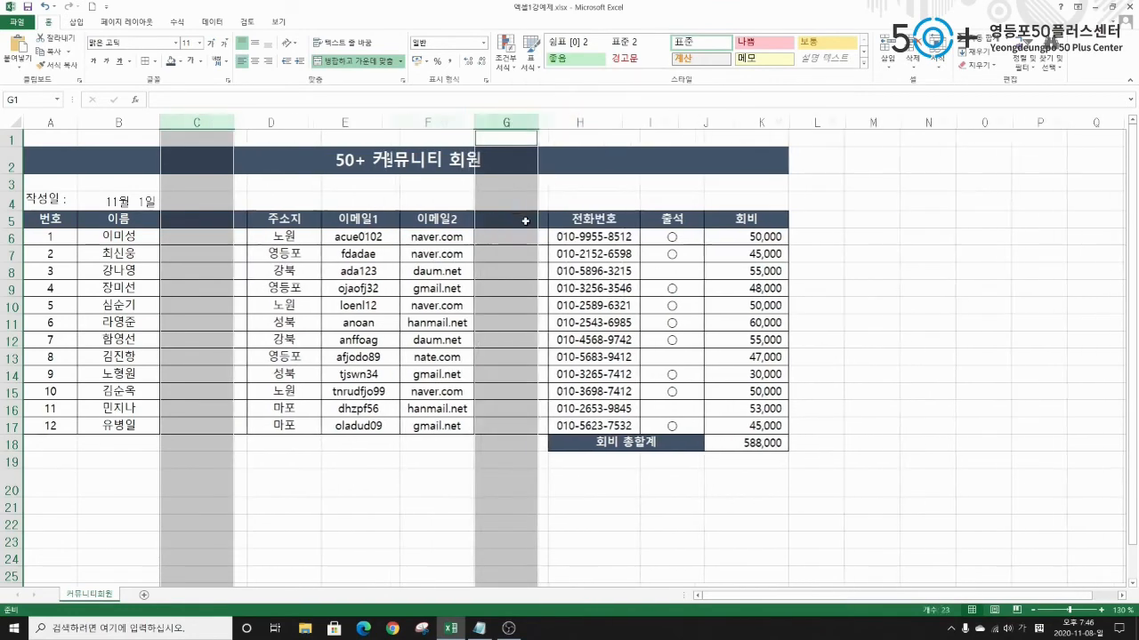
{"action": "left_click", "coordinate": [297, 398]}
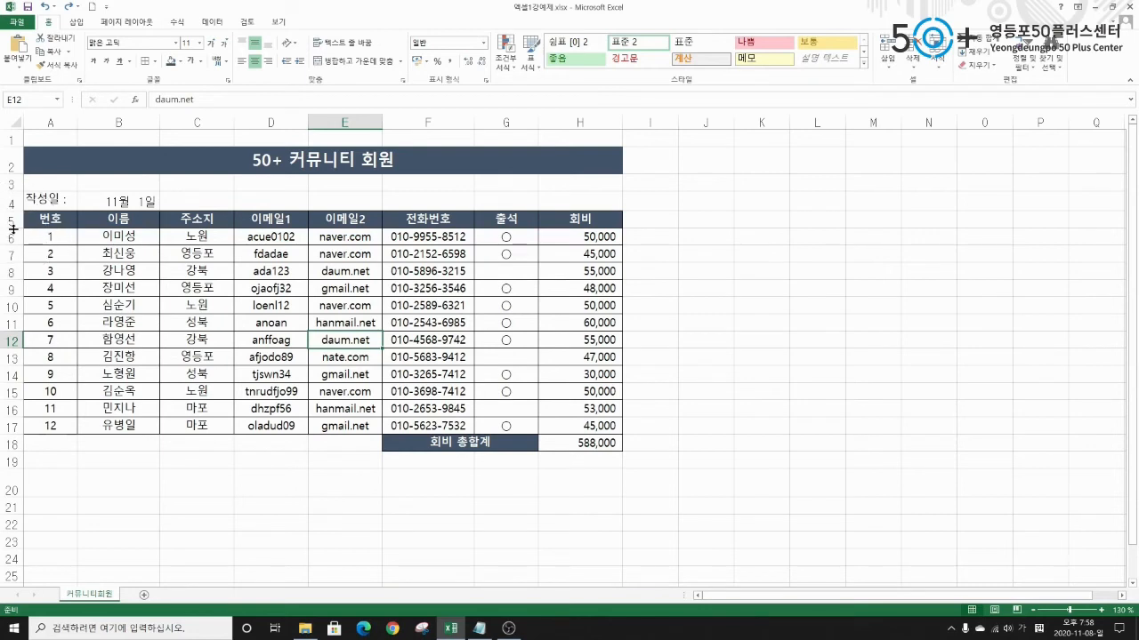
Try a taller header row 5, restore it, then select rows 5 through 17.
{"action": "left_click_drag", "start_coordinate": [13, 228], "coordinate": [14, 237]}
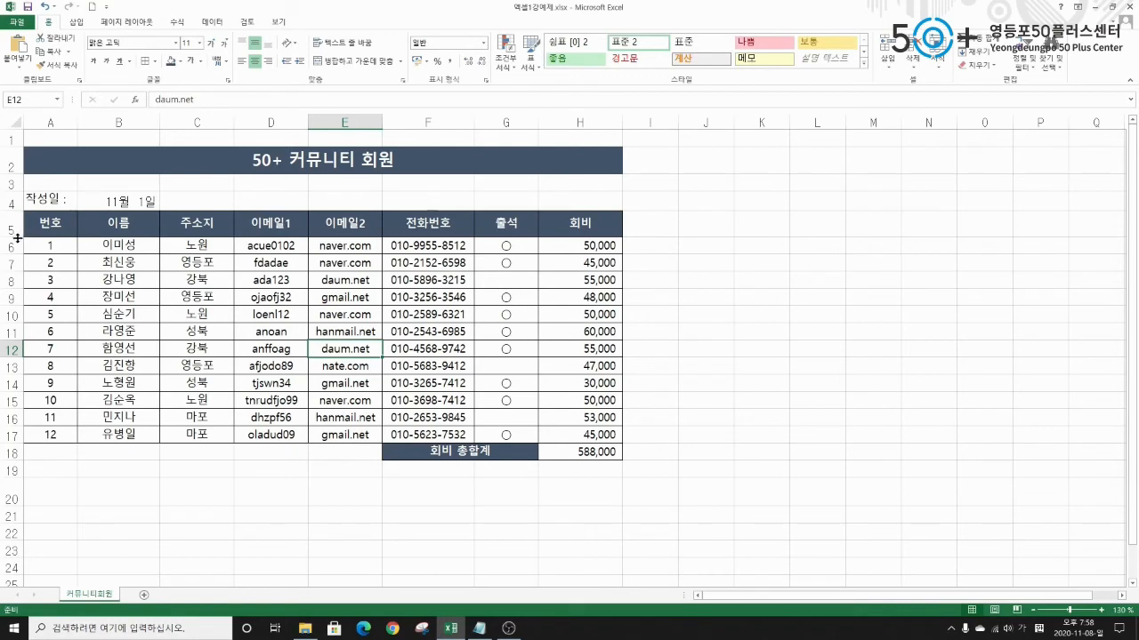
{"action": "left_click_drag", "start_coordinate": [16, 238], "coordinate": [16, 225]}
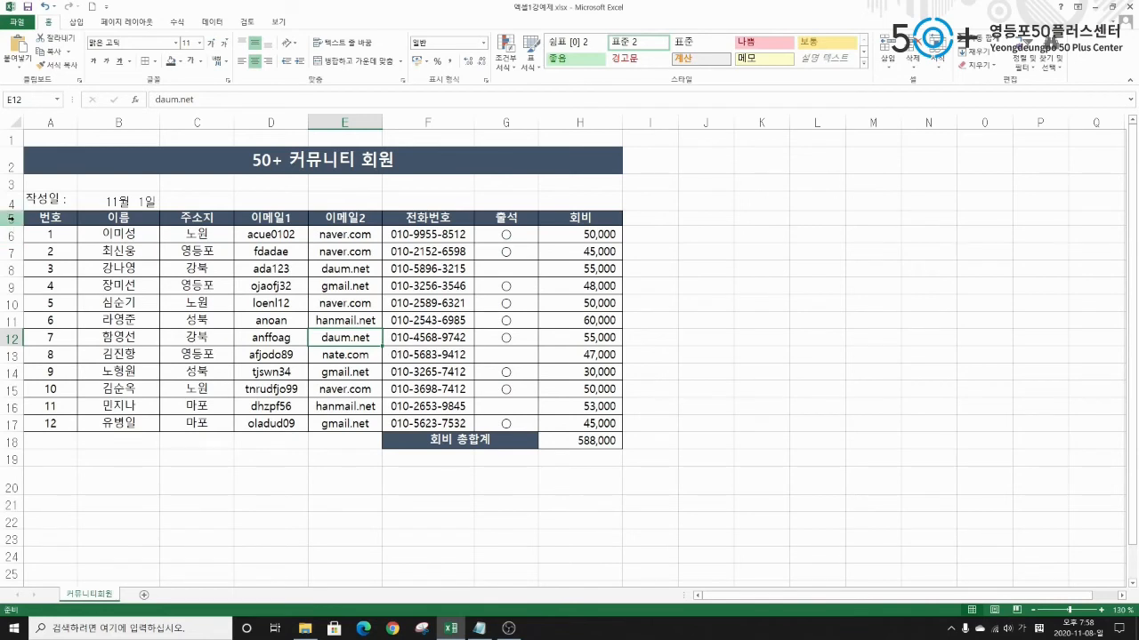
{"action": "left_click", "coordinate": [13, 218]}
{"action": "left_click_drag", "start_coordinate": [14, 218], "coordinate": [4, 425]}
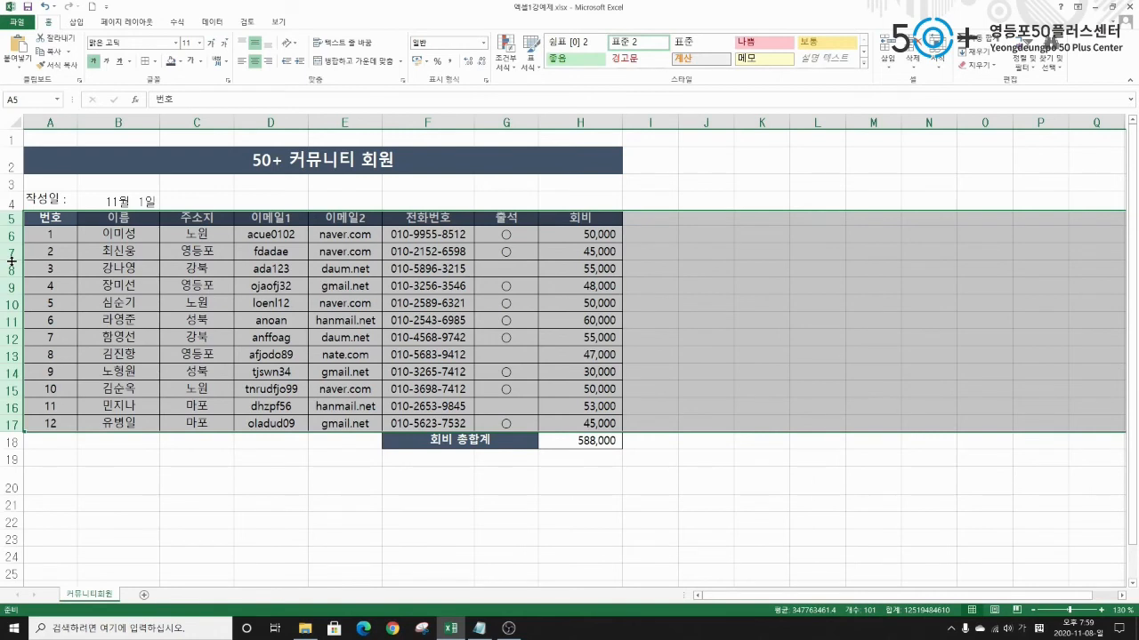
Set the row height of the member table rows 5–17 to 20.
{"action": "left_click_drag", "start_coordinate": [10, 260], "coordinate": [11, 262]}
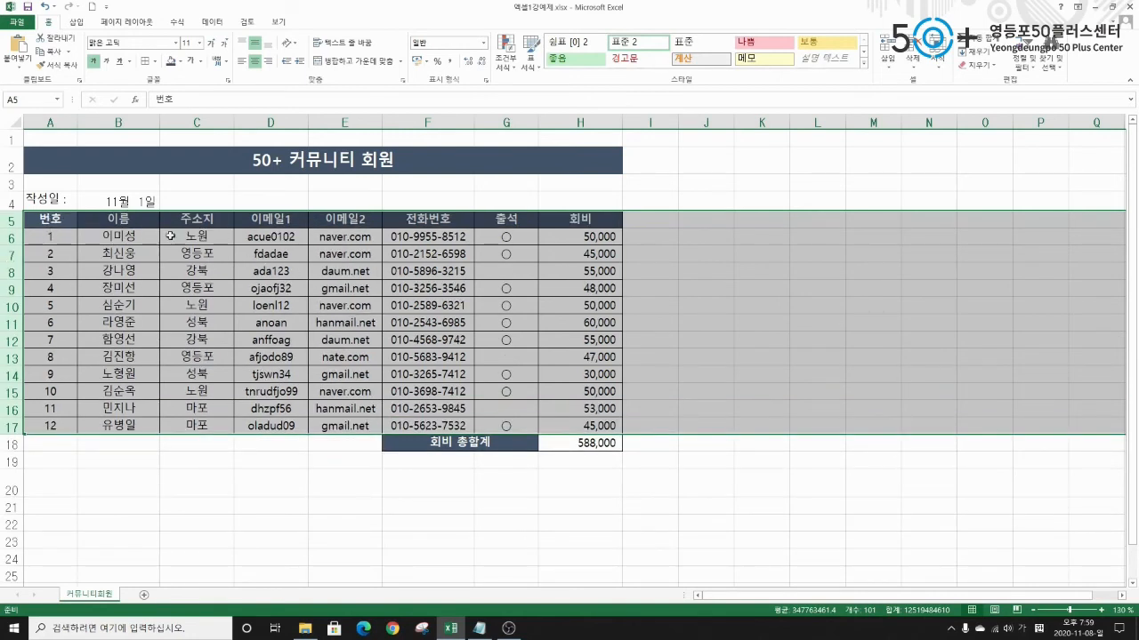
{"action": "left_click_drag", "start_coordinate": [11, 227], "coordinate": [10, 229]}
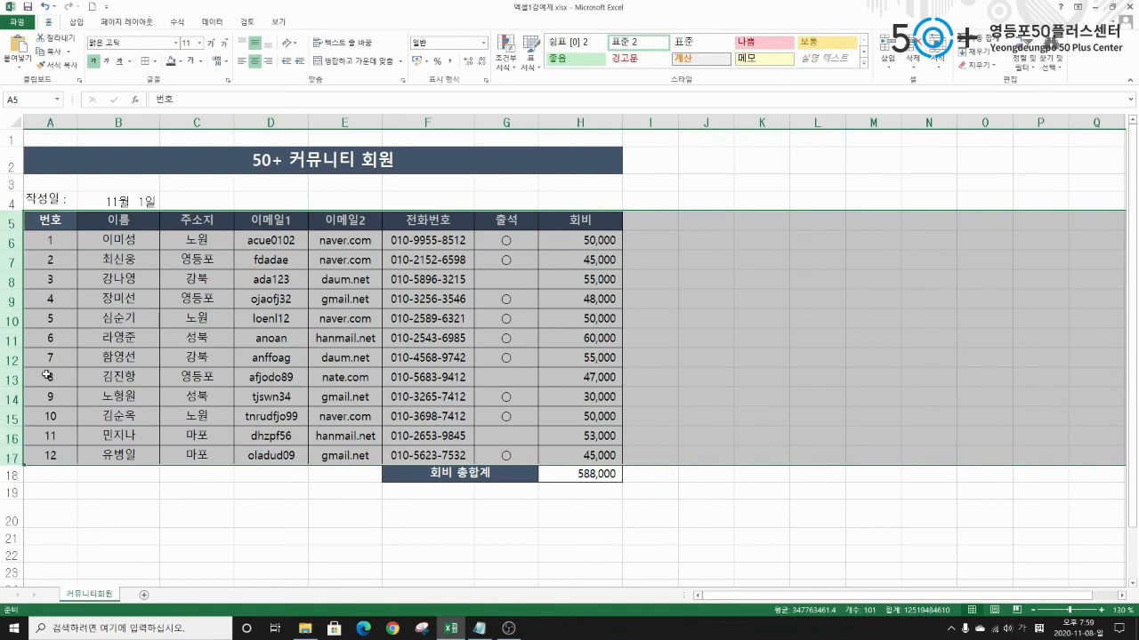
{"action": "right_click", "coordinate": [11, 223]}
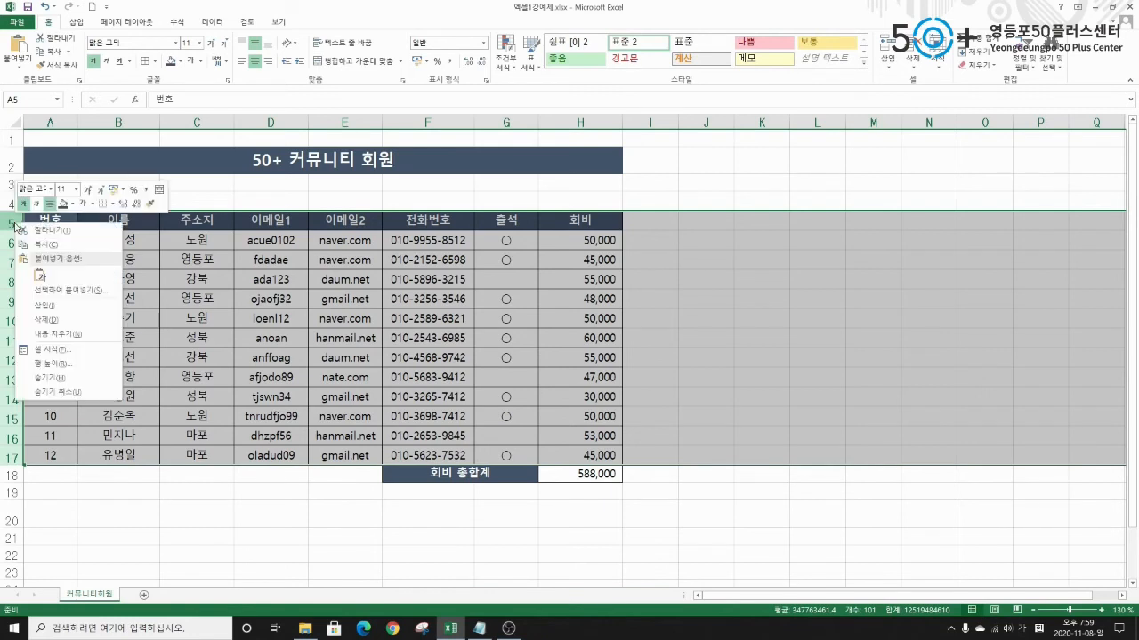
{"action": "left_click", "coordinate": [59, 367]}
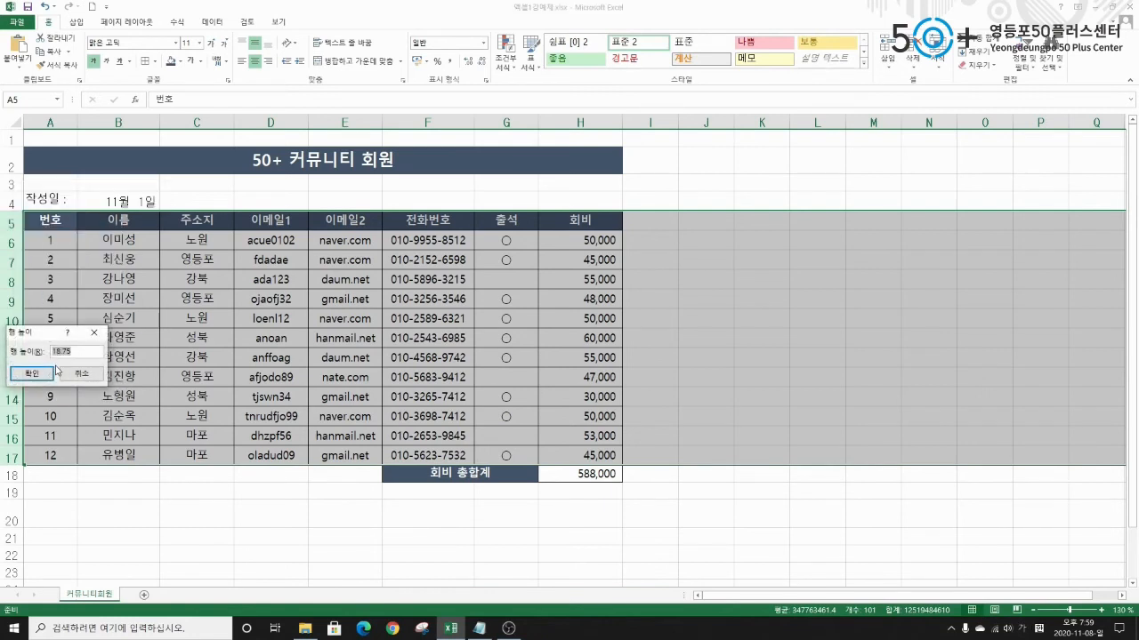
{"action": "left_click_drag", "start_coordinate": [55, 337], "coordinate": [110, 256]}
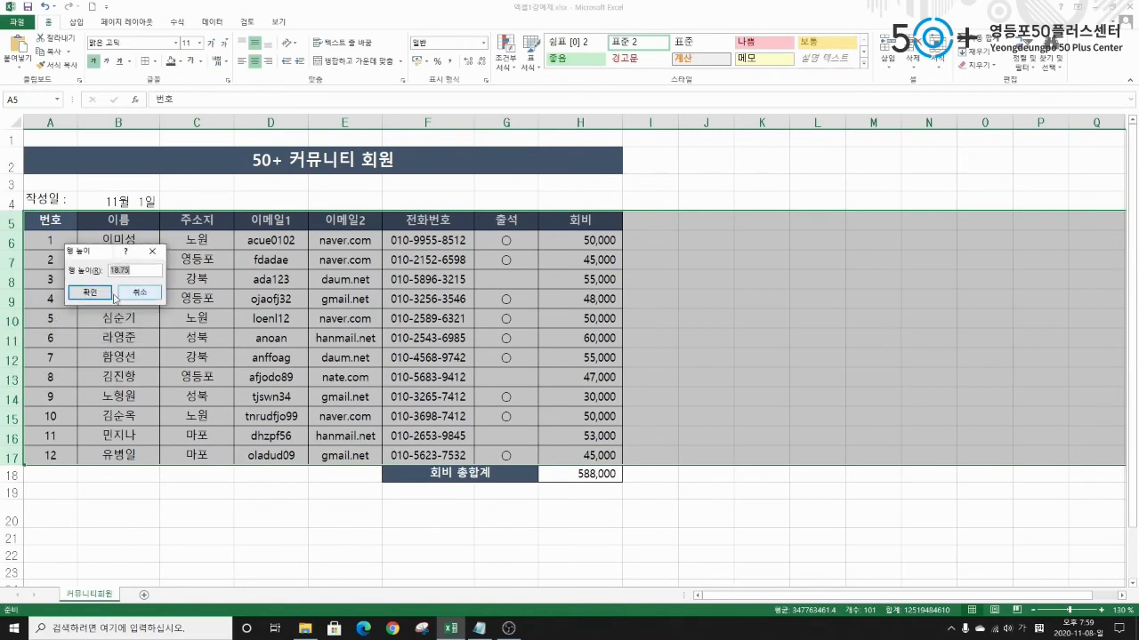
{"action": "type", "text": "20"}
{"action": "left_click", "coordinate": [90, 290]}
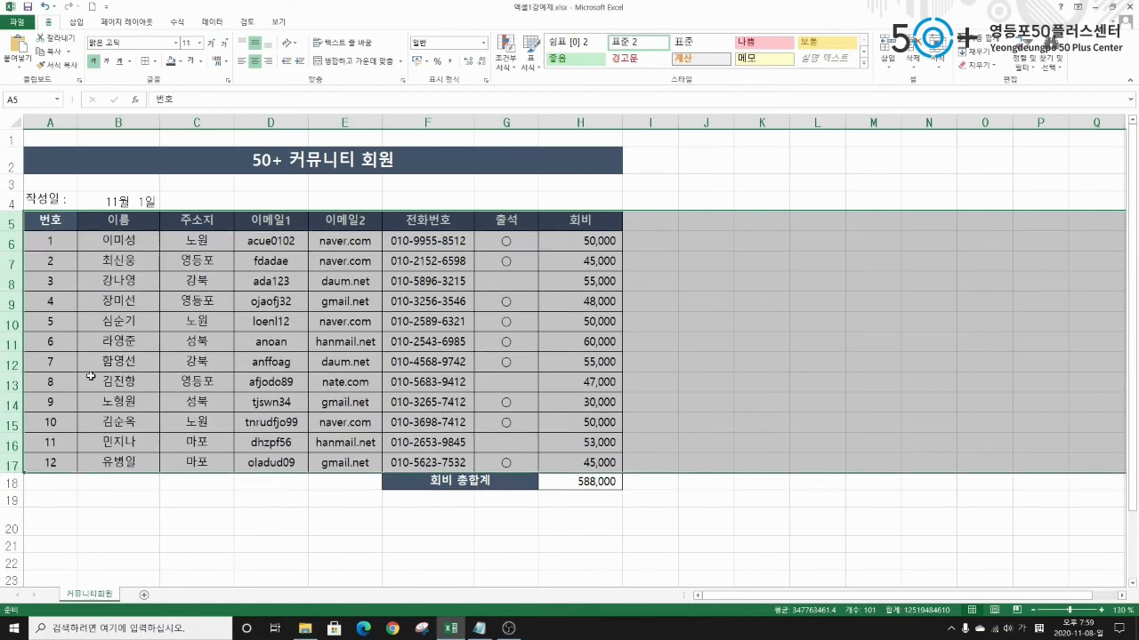
{"action": "left_click", "coordinate": [88, 303]}
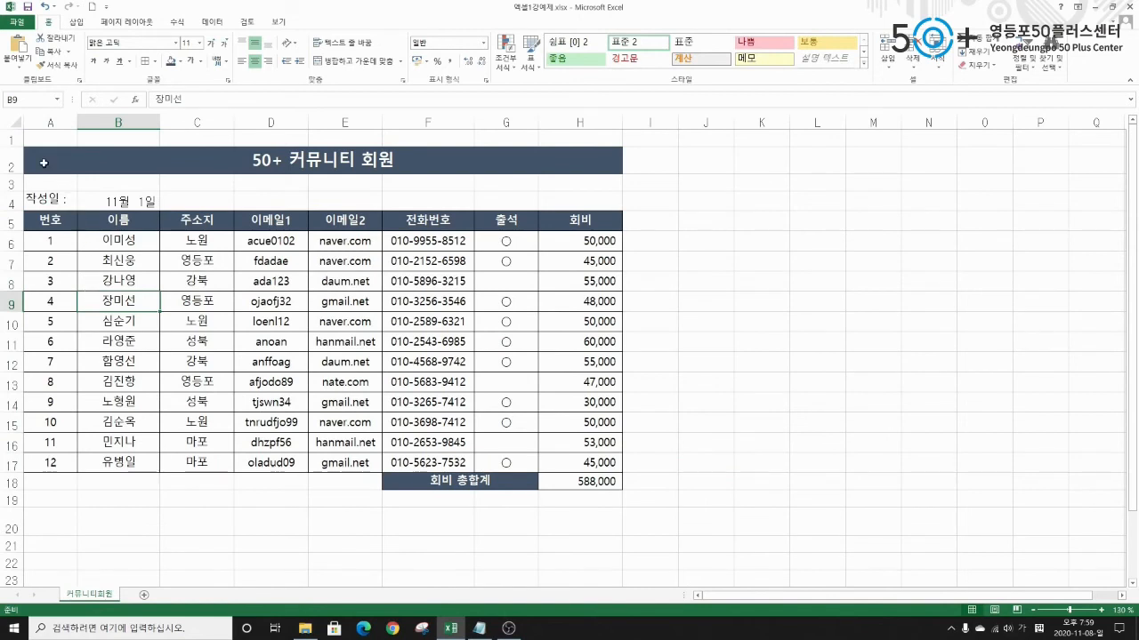
Select columns A–H and resize them together, widening then narrowing until phone numbers show ########.
{"action": "left_click_drag", "start_coordinate": [51, 122], "coordinate": [586, 115]}
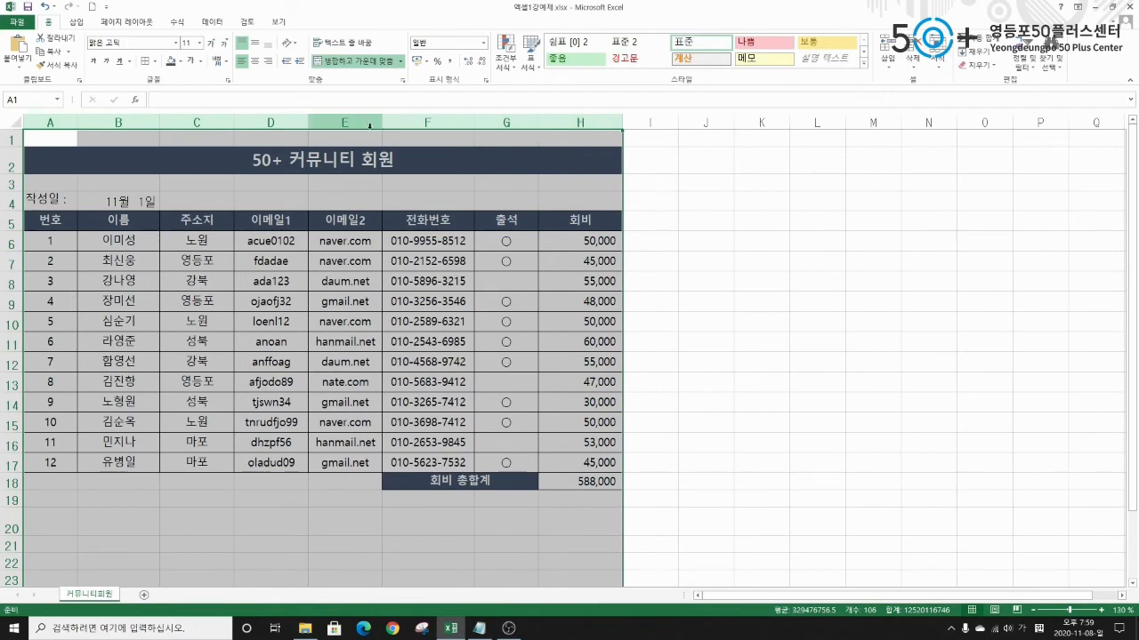
{"action": "left_click_drag", "start_coordinate": [384, 122], "coordinate": [395, 119]}
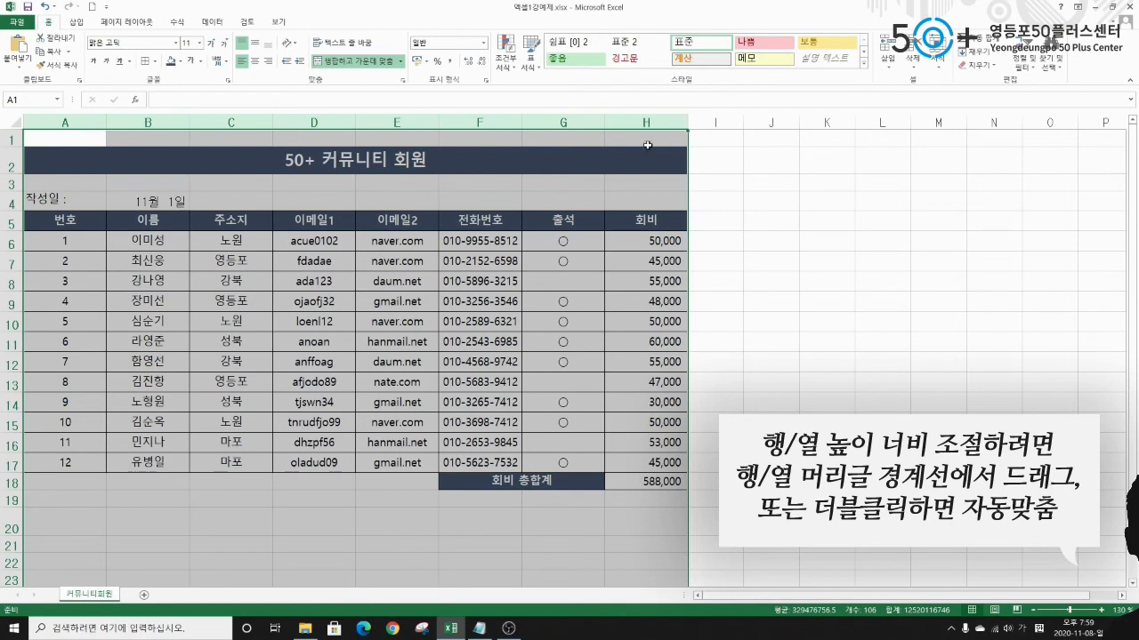
{"action": "left_click_drag", "start_coordinate": [186, 121], "coordinate": [173, 122]}
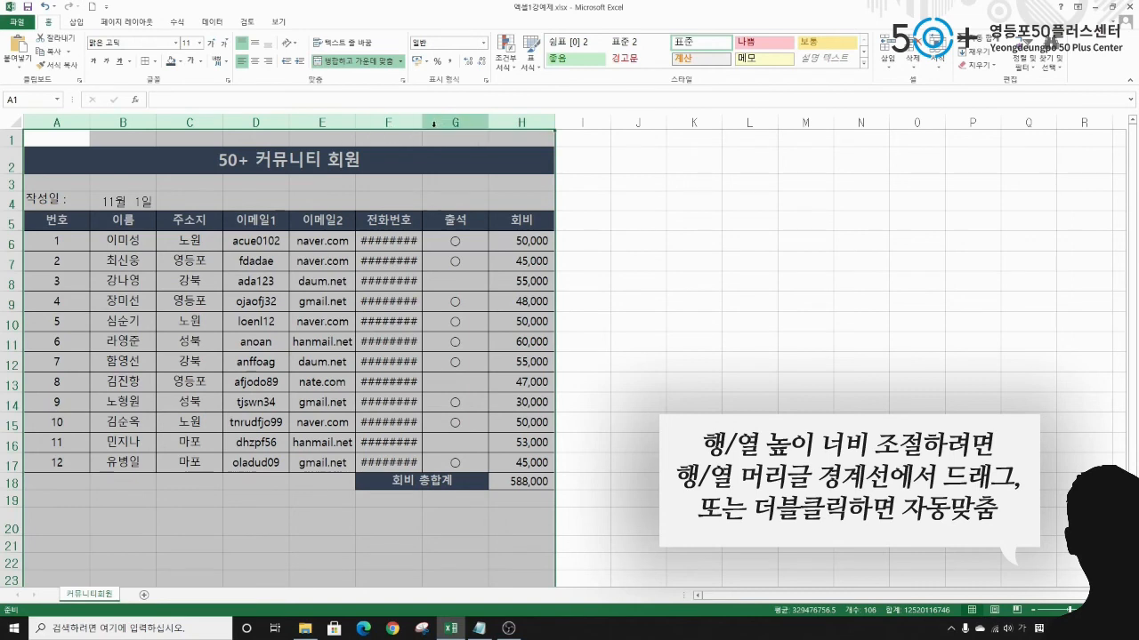
AutoFit columns A–H so the phone numbers show their dashed digits again.
{"action": "double_click", "coordinate": [423, 122]}
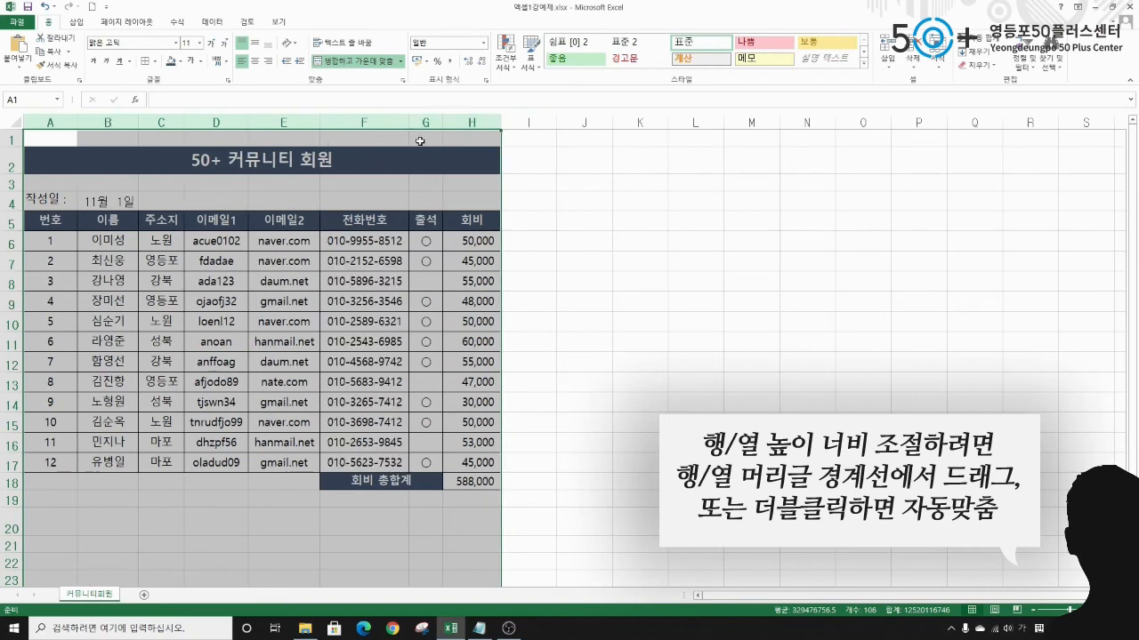
{"action": "left_click", "coordinate": [46, 238]}
{"action": "left_click", "coordinate": [113, 222]}
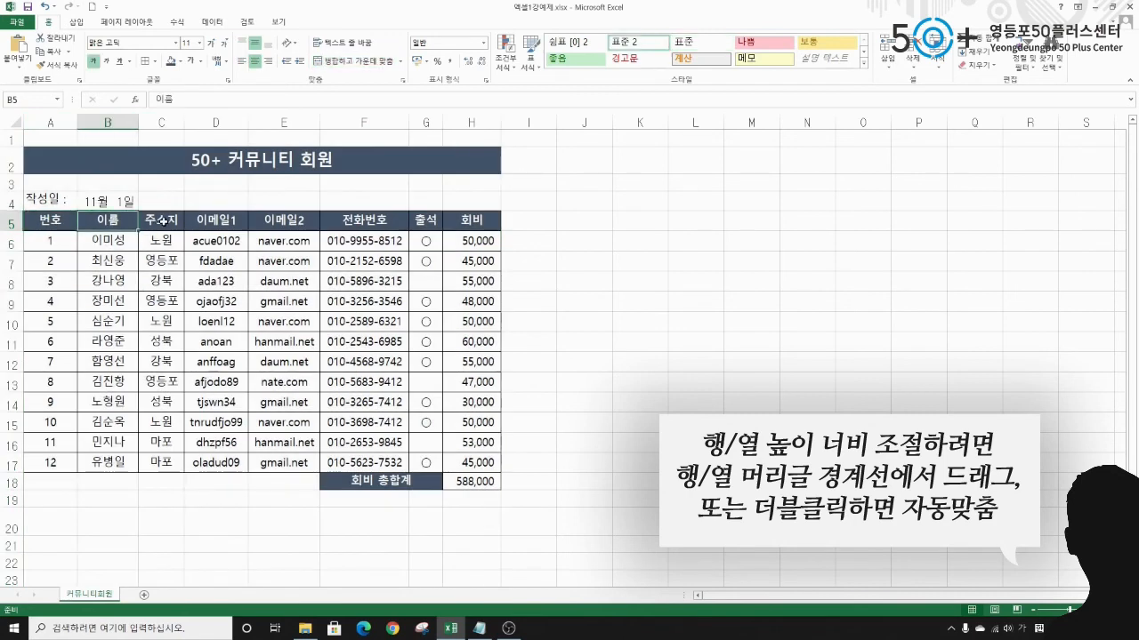
{"action": "left_click", "coordinate": [162, 221]}
{"action": "left_click", "coordinate": [226, 221]}
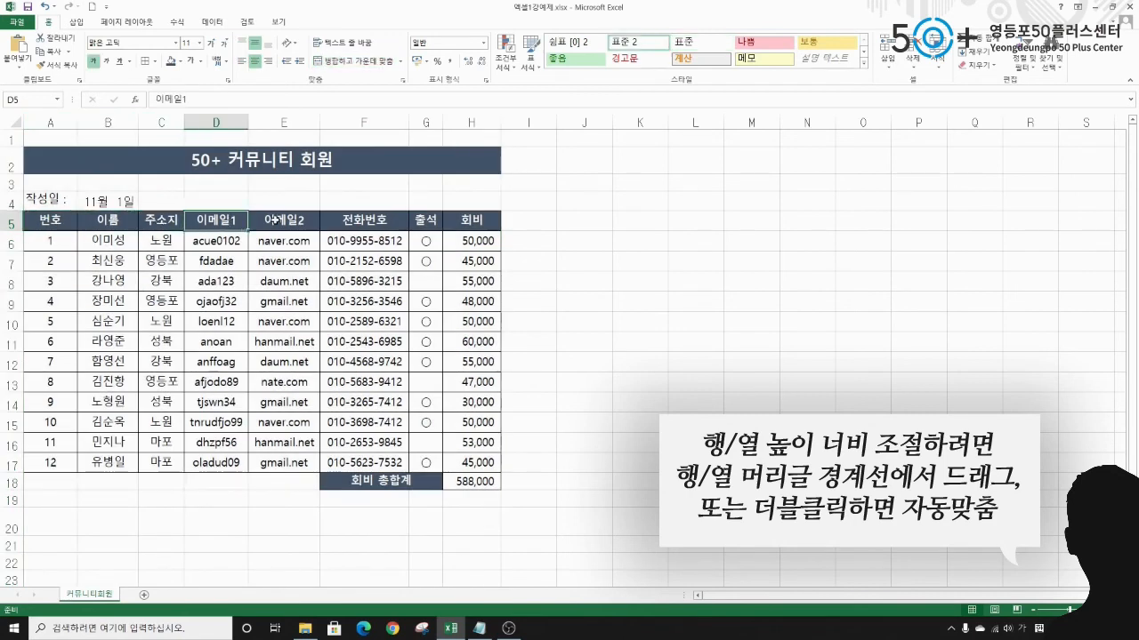
{"action": "left_click", "coordinate": [371, 241]}
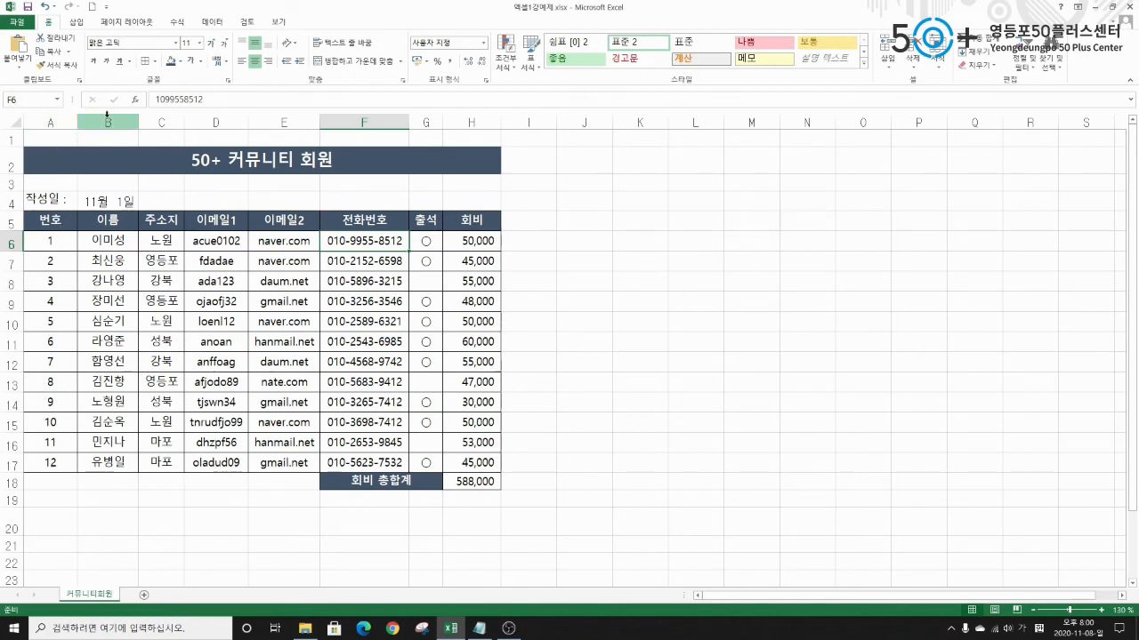
Narrow column A to about 5.38 width, then select columns D through F.
{"action": "left_click_drag", "start_coordinate": [78, 122], "coordinate": [60, 122]}
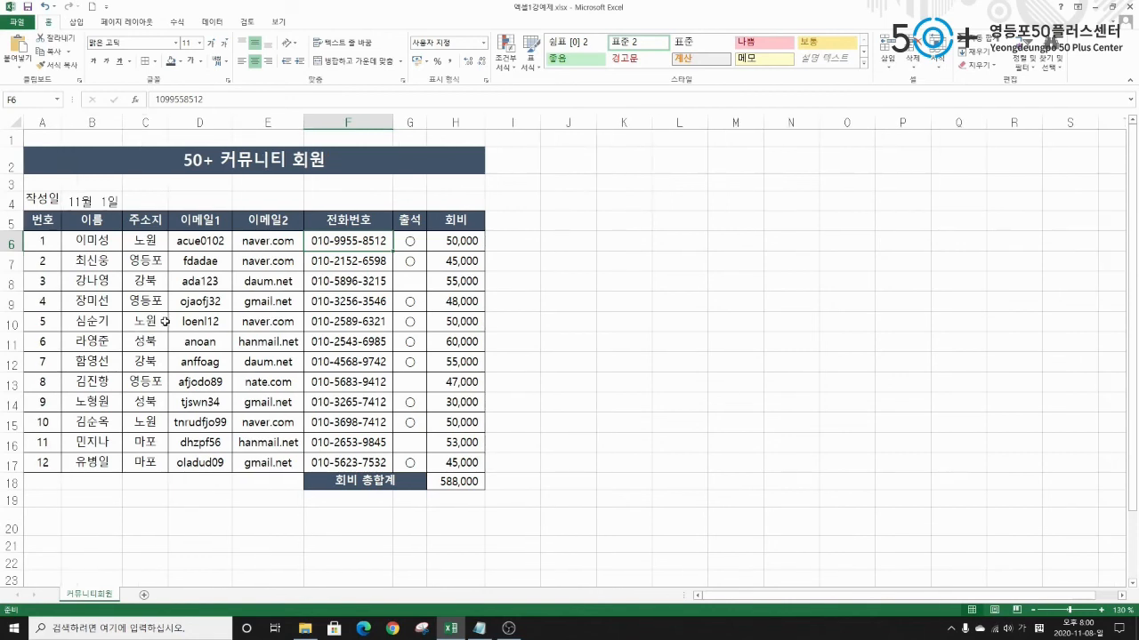
{"action": "left_click", "coordinate": [205, 123]}
{"action": "left_click_drag", "start_coordinate": [205, 123], "coordinate": [345, 122]}
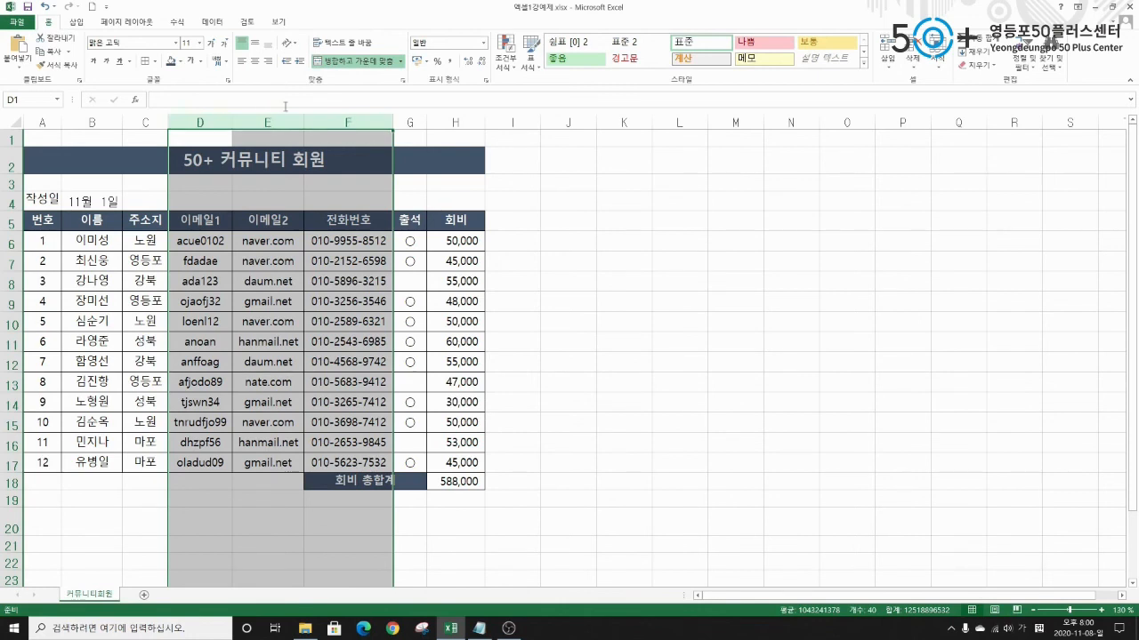
Widen the email and phone columns D–F, then give columns C and H a width of 10.
{"action": "left_click_drag", "start_coordinate": [302, 122], "coordinate": [316, 122]}
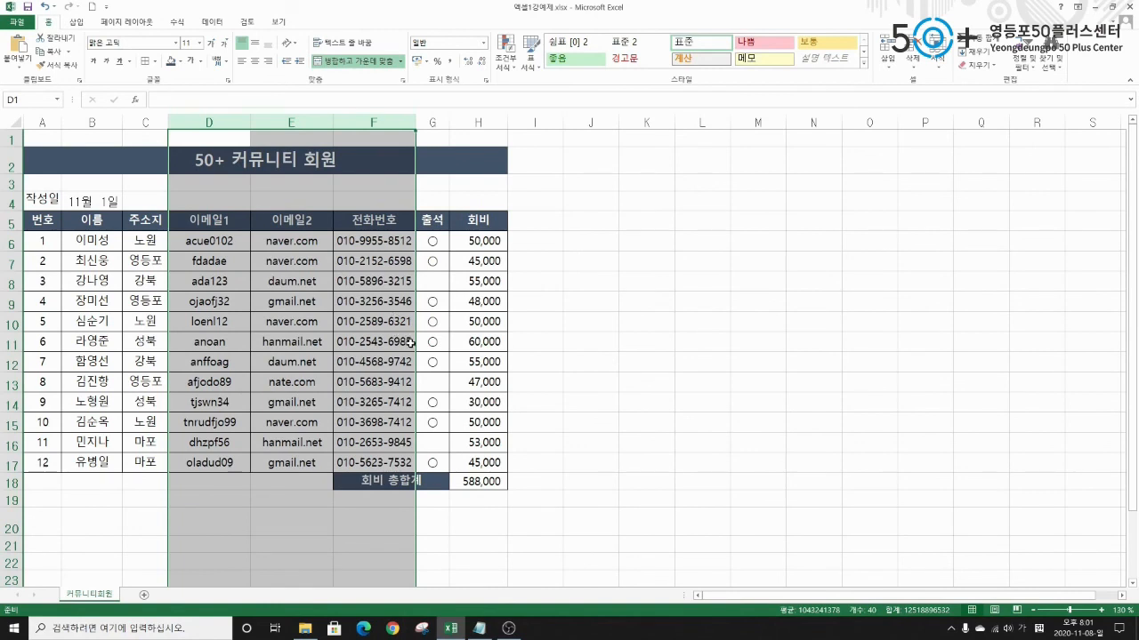
{"action": "left_click", "coordinate": [145, 122]}
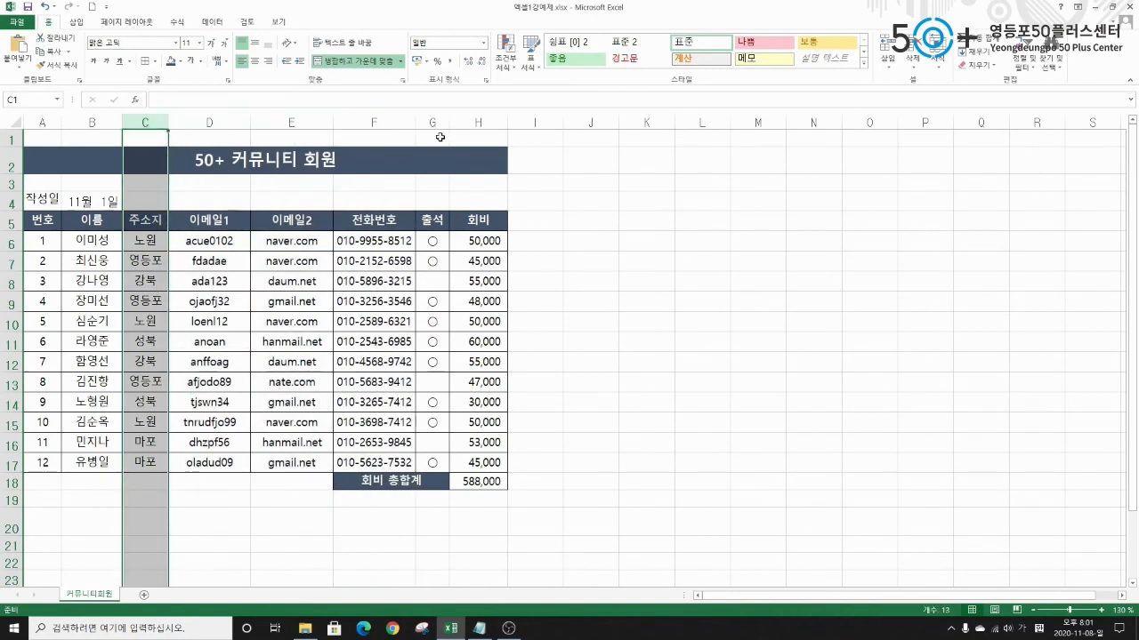
{"action": "left_click", "coordinate": [492, 122], "text": "ctrl"}
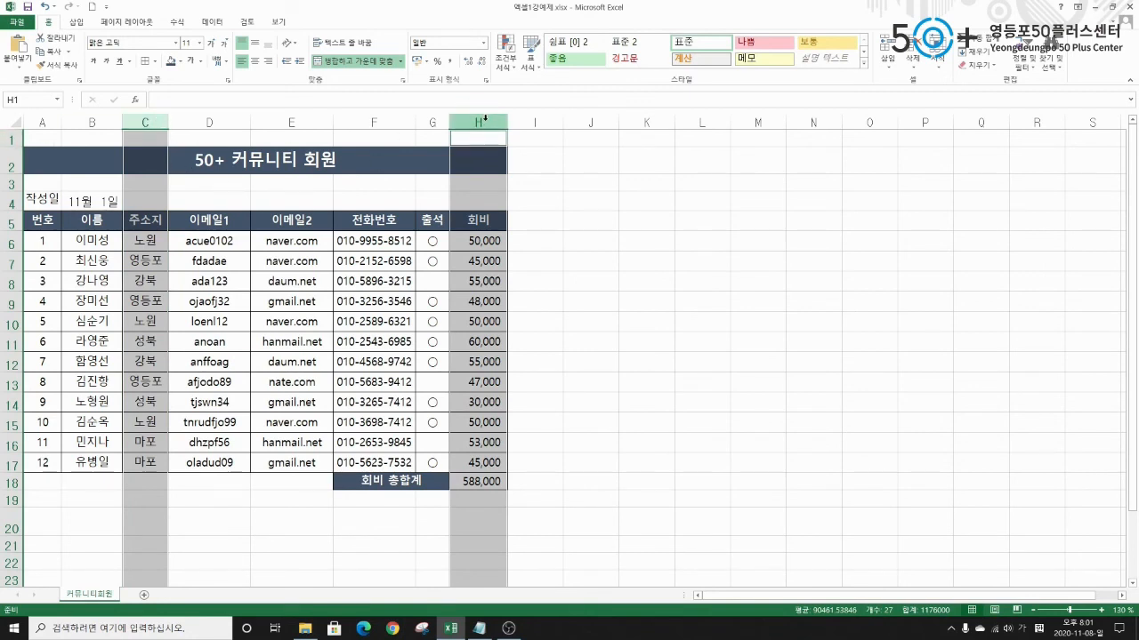
{"action": "right_click", "coordinate": [487, 119]}
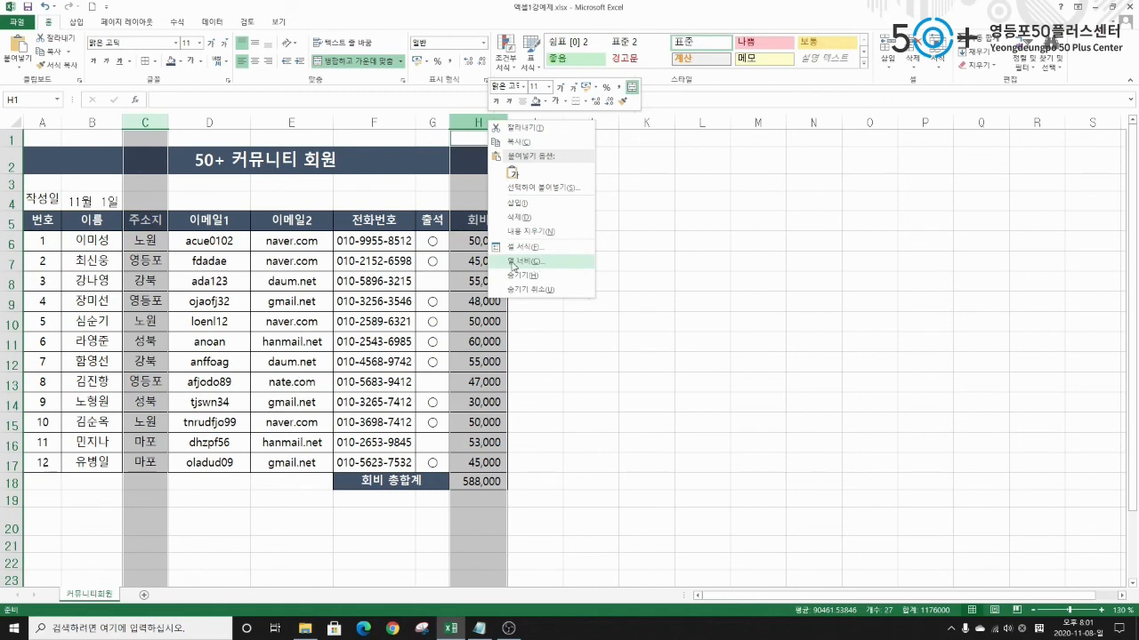
{"action": "left_click", "coordinate": [531, 262]}
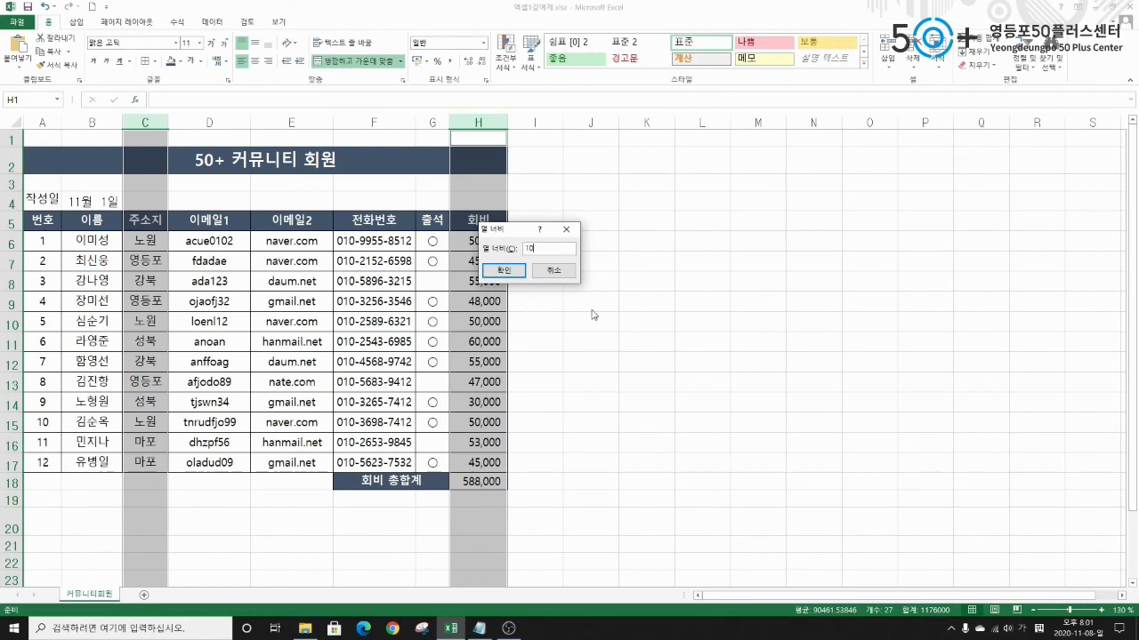
{"action": "left_click", "coordinate": [504, 270]}
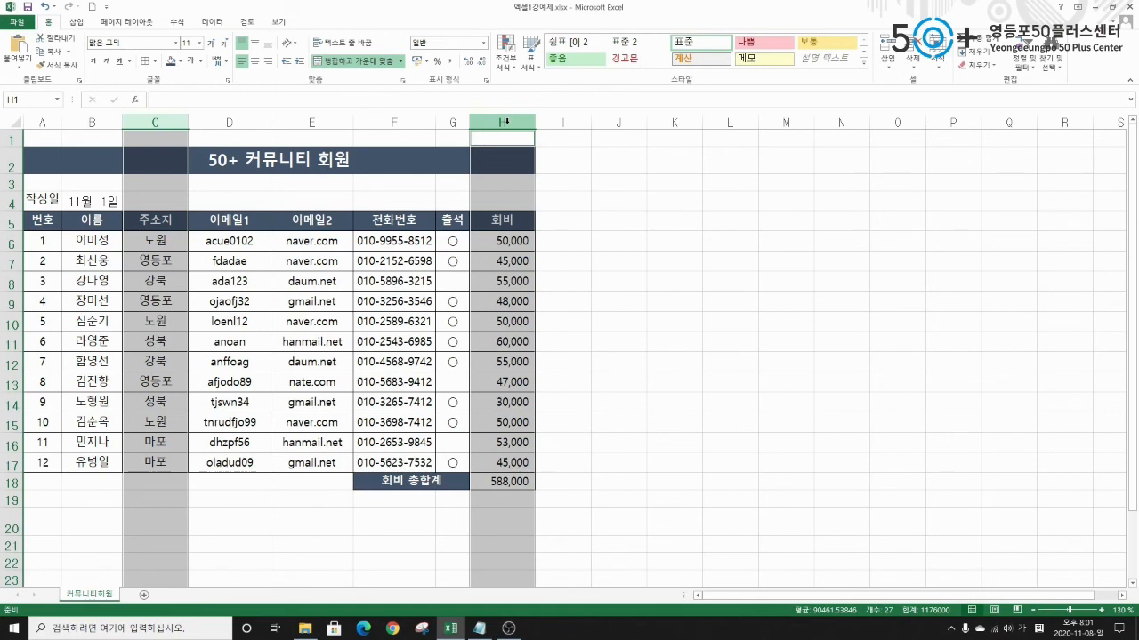
{"action": "left_click", "coordinate": [512, 220]}
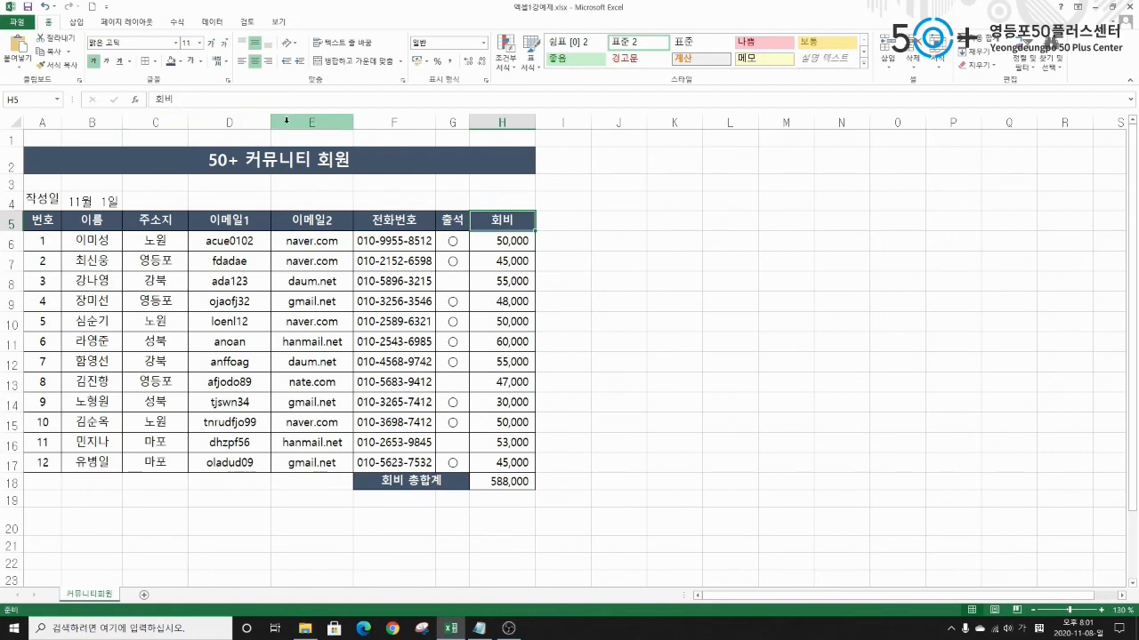
{"action": "left_click_drag", "start_coordinate": [144, 123], "coordinate": [297, 118]}
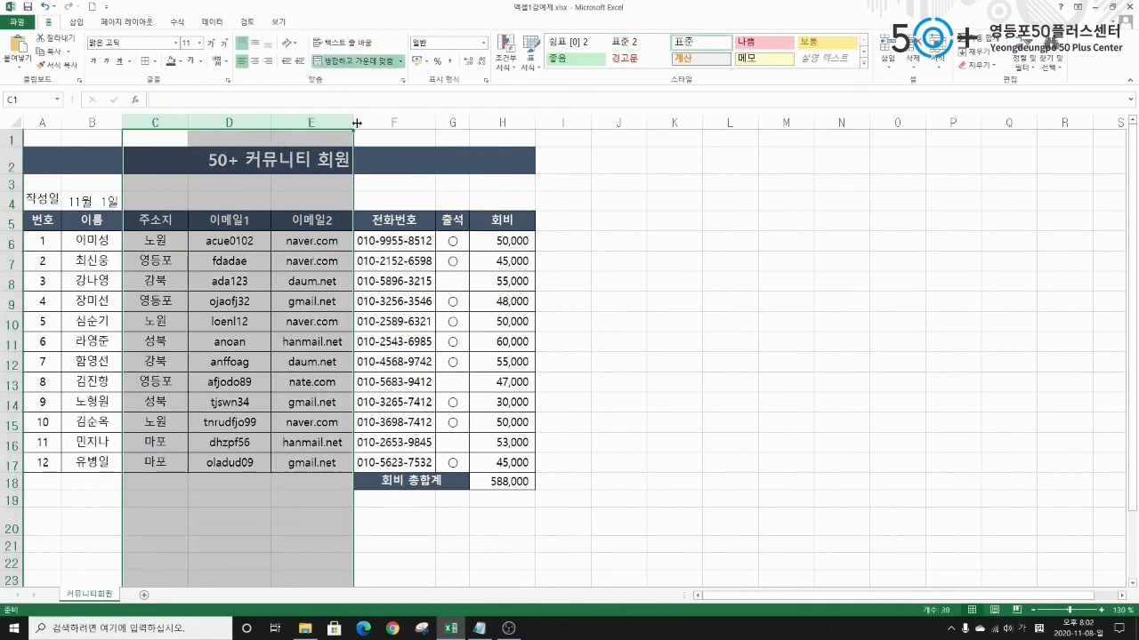
{"action": "left_click", "coordinate": [445, 162]}
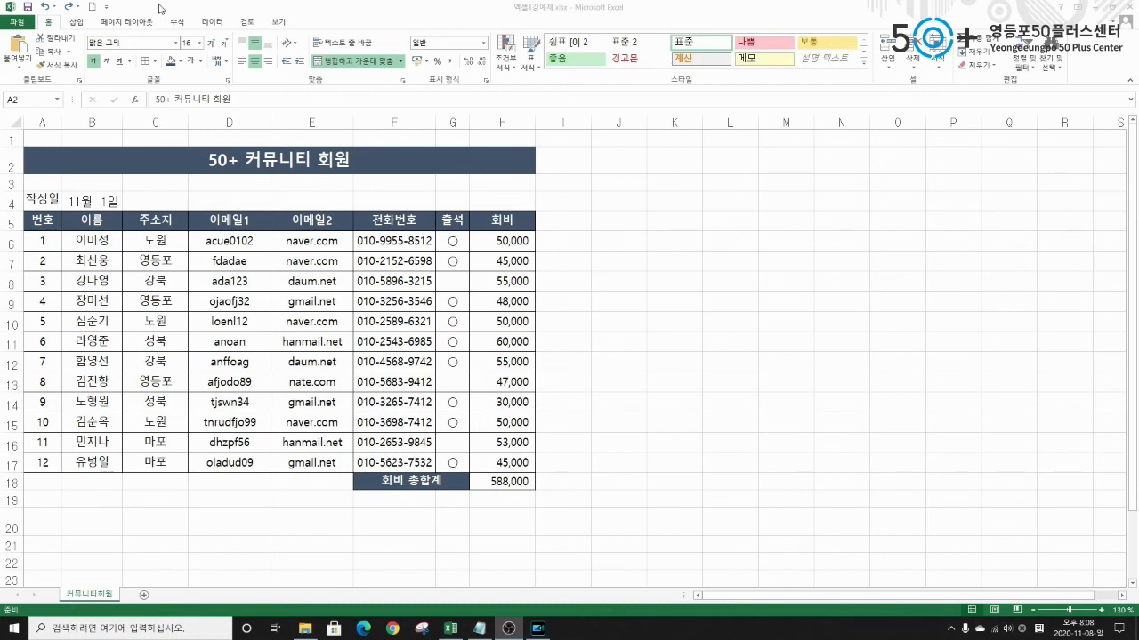
Save the workbook to the desktop as 엑셀1강예제 연습1.xlsx.
{"action": "left_click", "coordinate": [20, 23]}
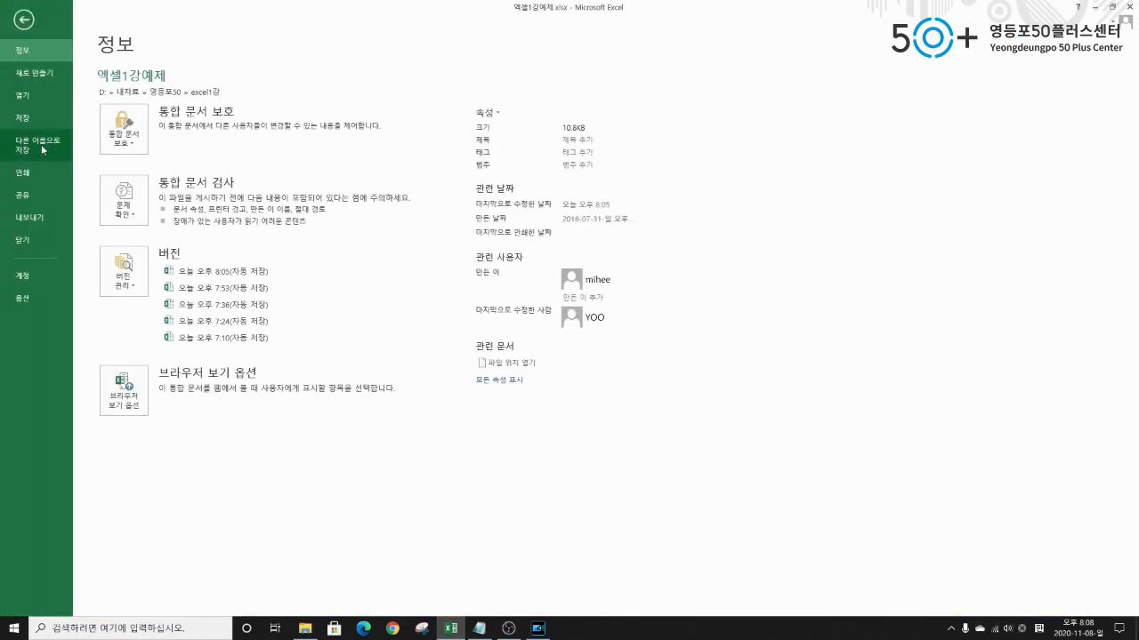
{"action": "left_click", "coordinate": [41, 144]}
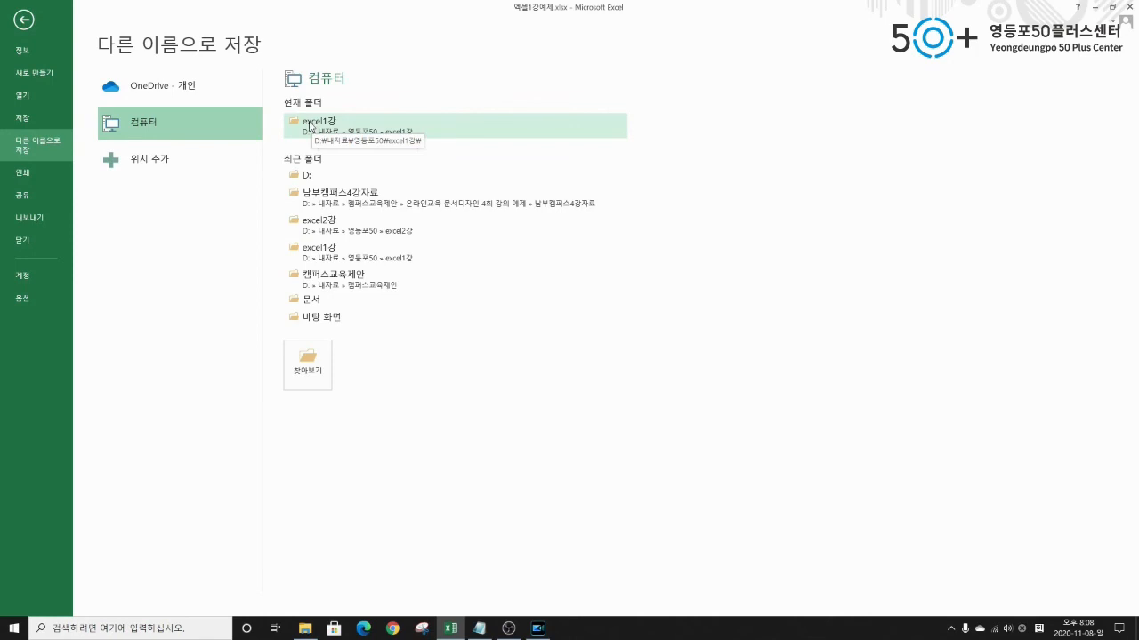
{"action": "left_click", "coordinate": [322, 318]}
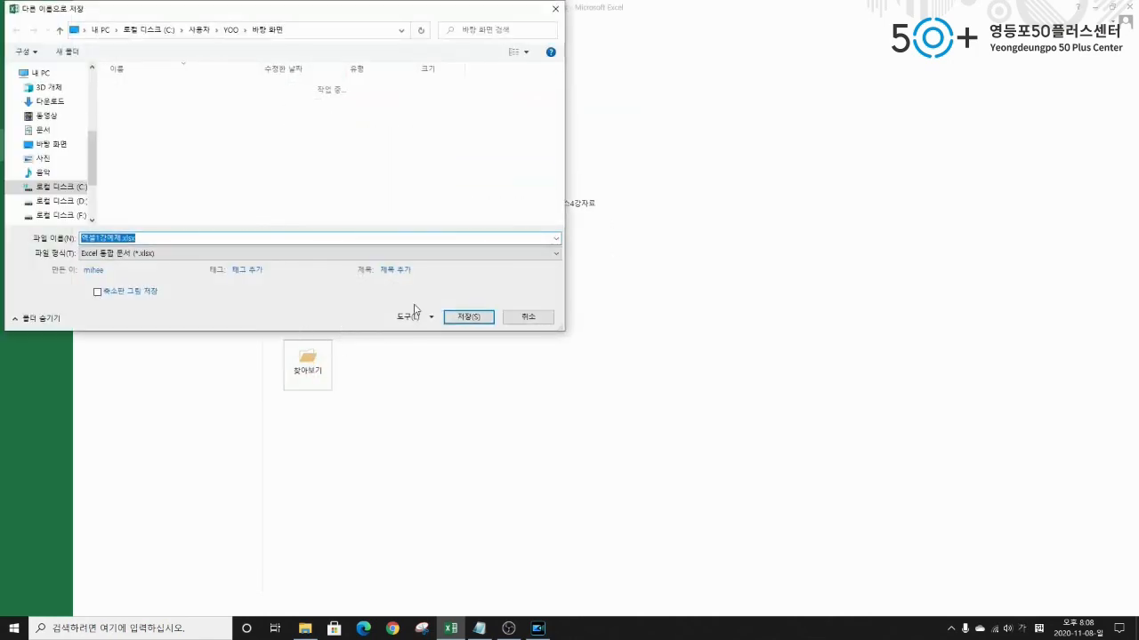
{"action": "left_click", "coordinate": [145, 238]}
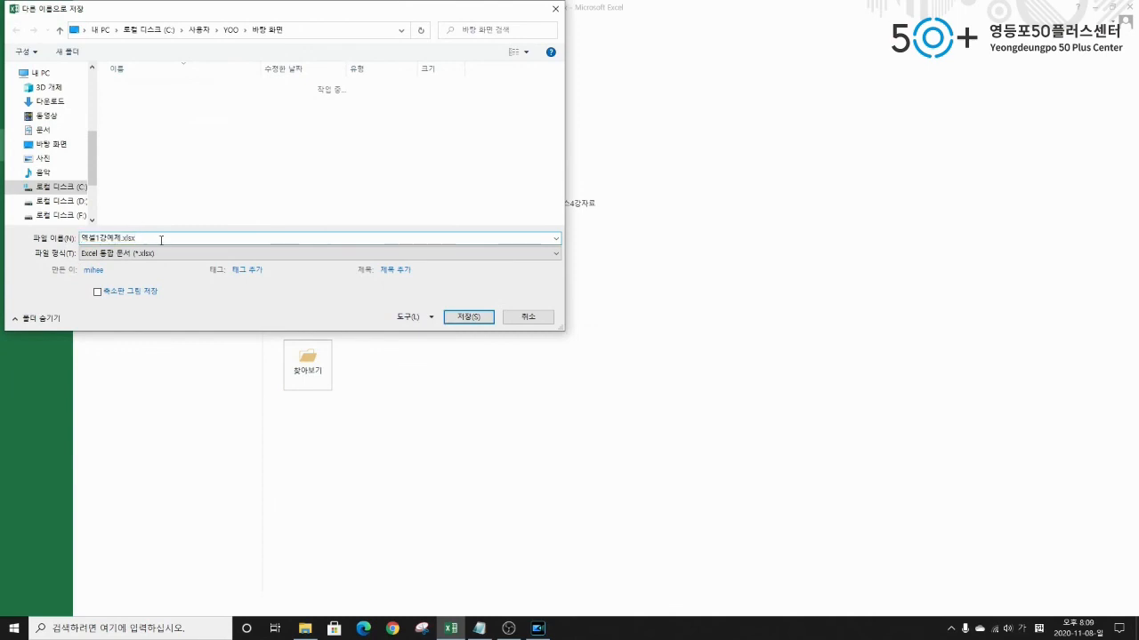
{"action": "type", "text": "완성1"}
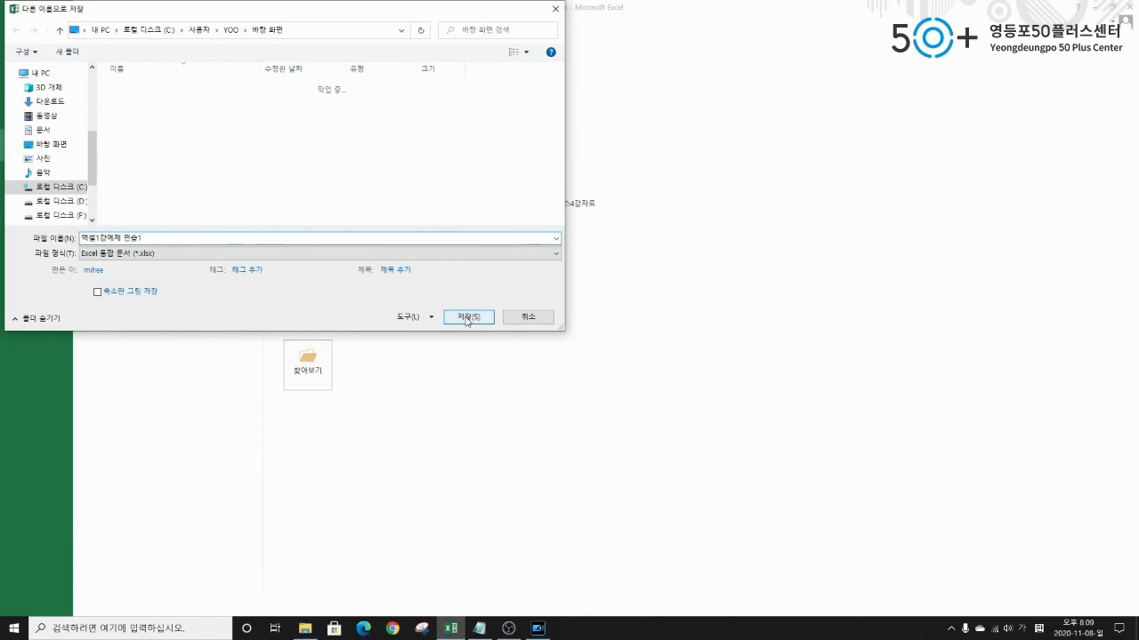
{"action": "left_click", "coordinate": [465, 318]}
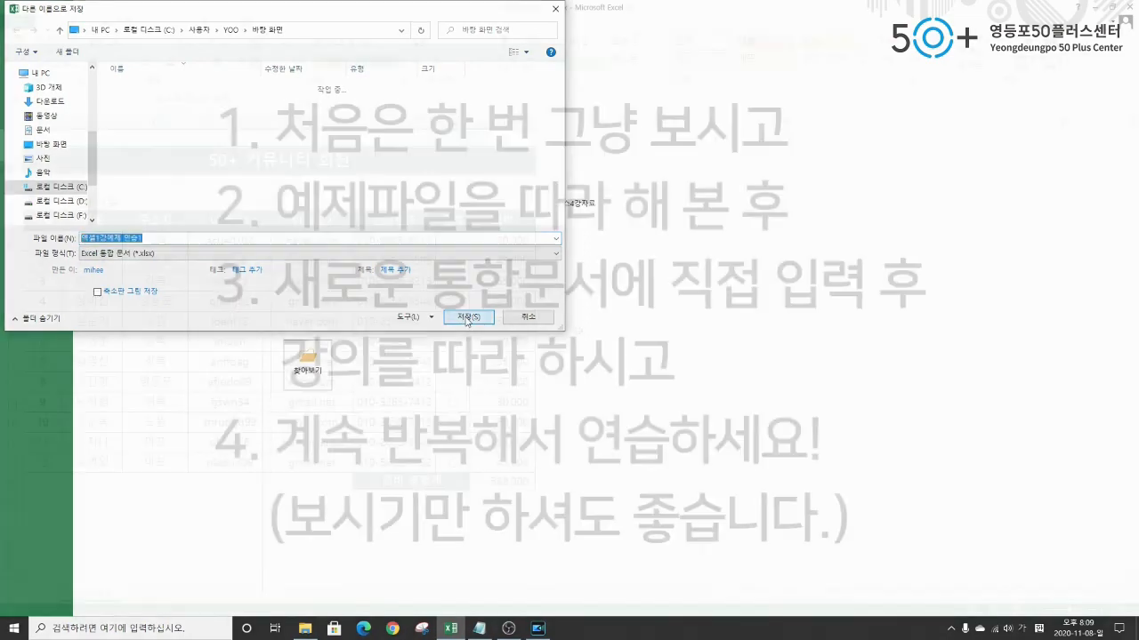